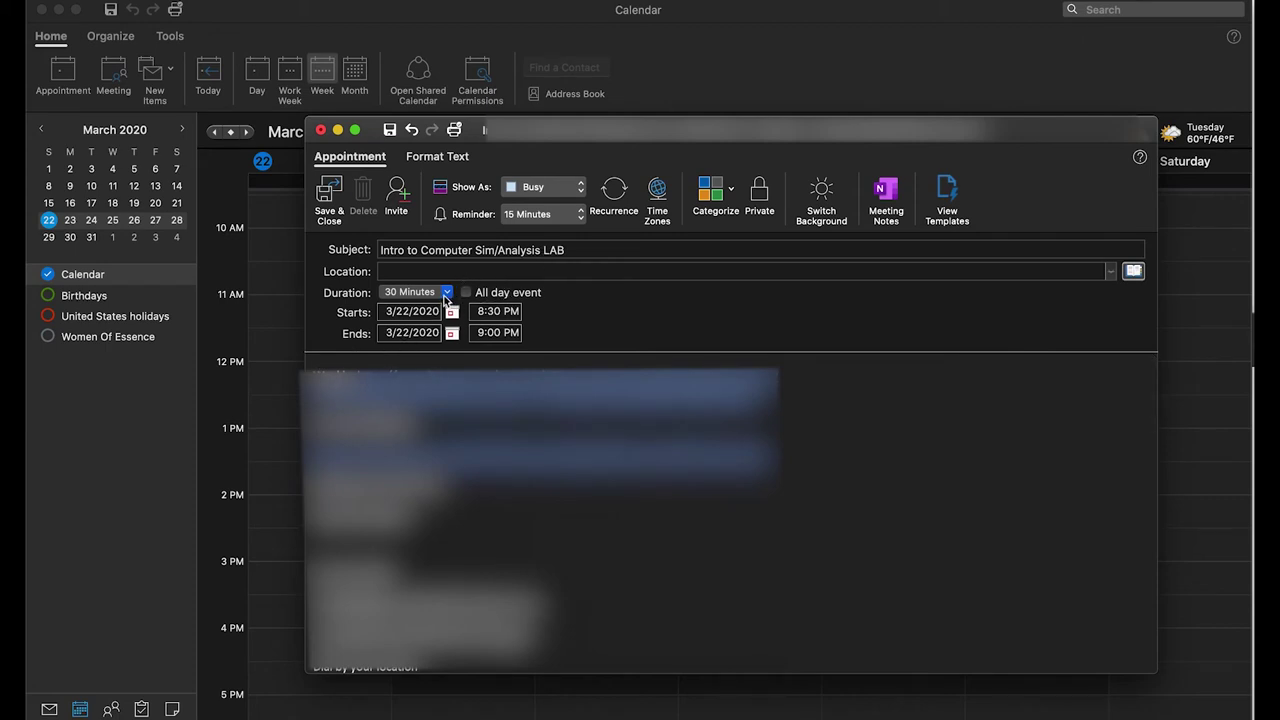
- Show the time zones for the Intro to Computer Sim/Analysis LAB appointment and assign it the Green category
click(660, 198)
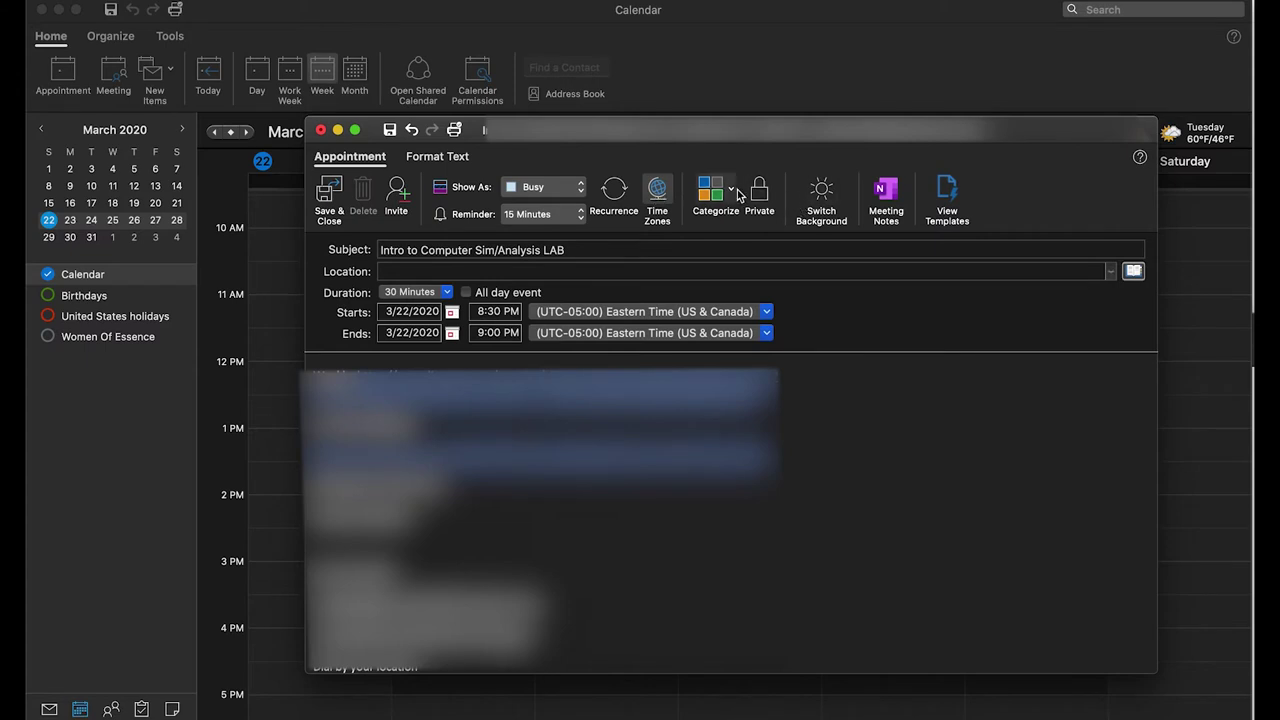
click(737, 193)
click(745, 290)
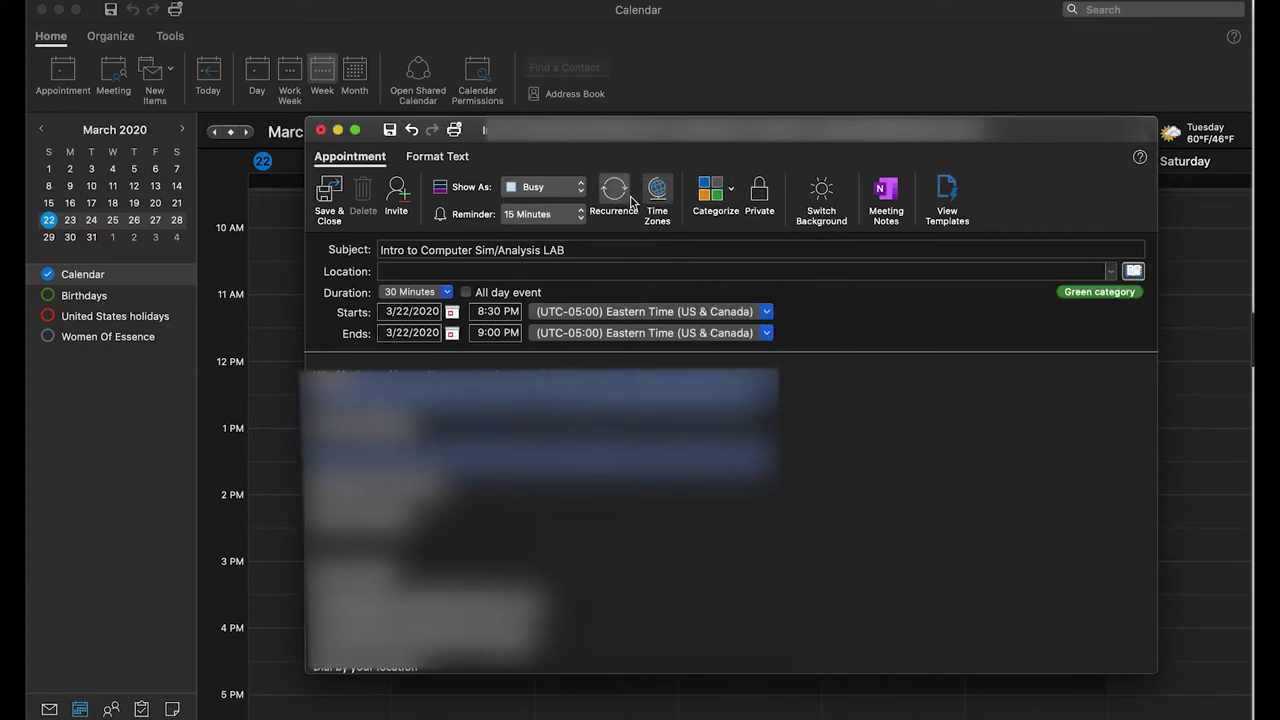
- Make the appointment repeat weekly on Fridays only, with a start date of 3/27/2020
click(632, 202)
click(746, 221)
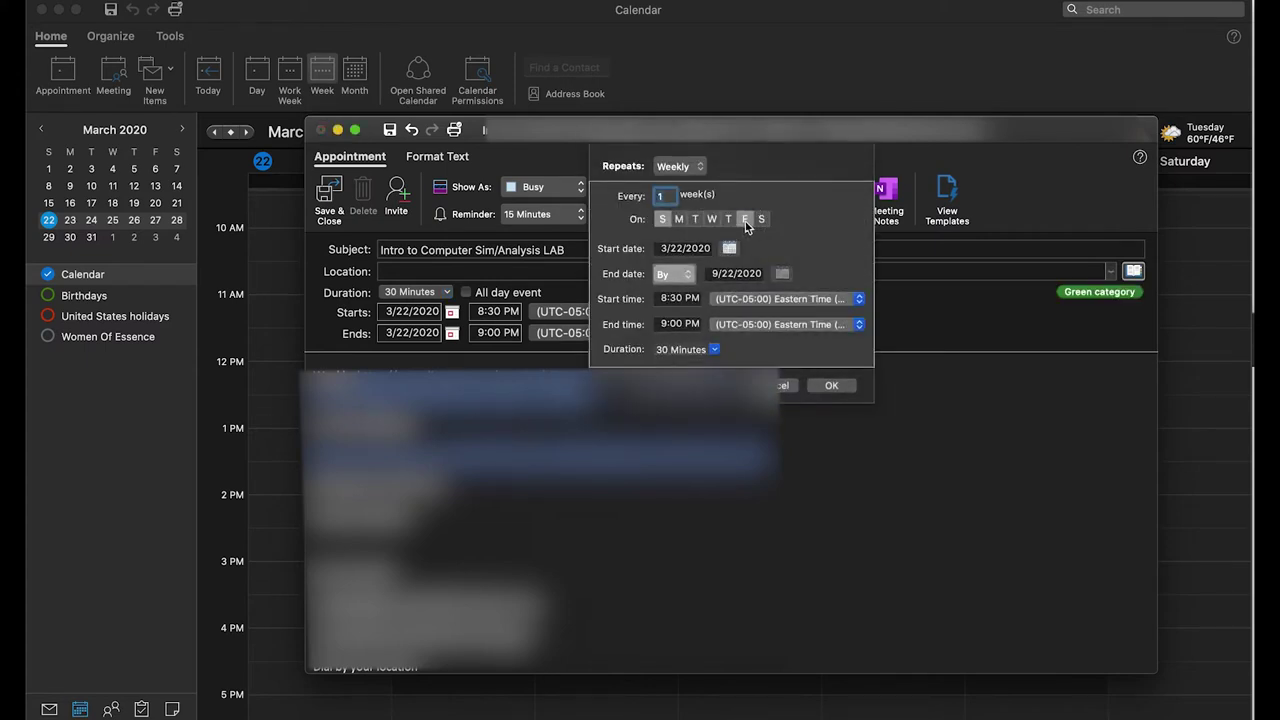
click(663, 219)
click(730, 250)
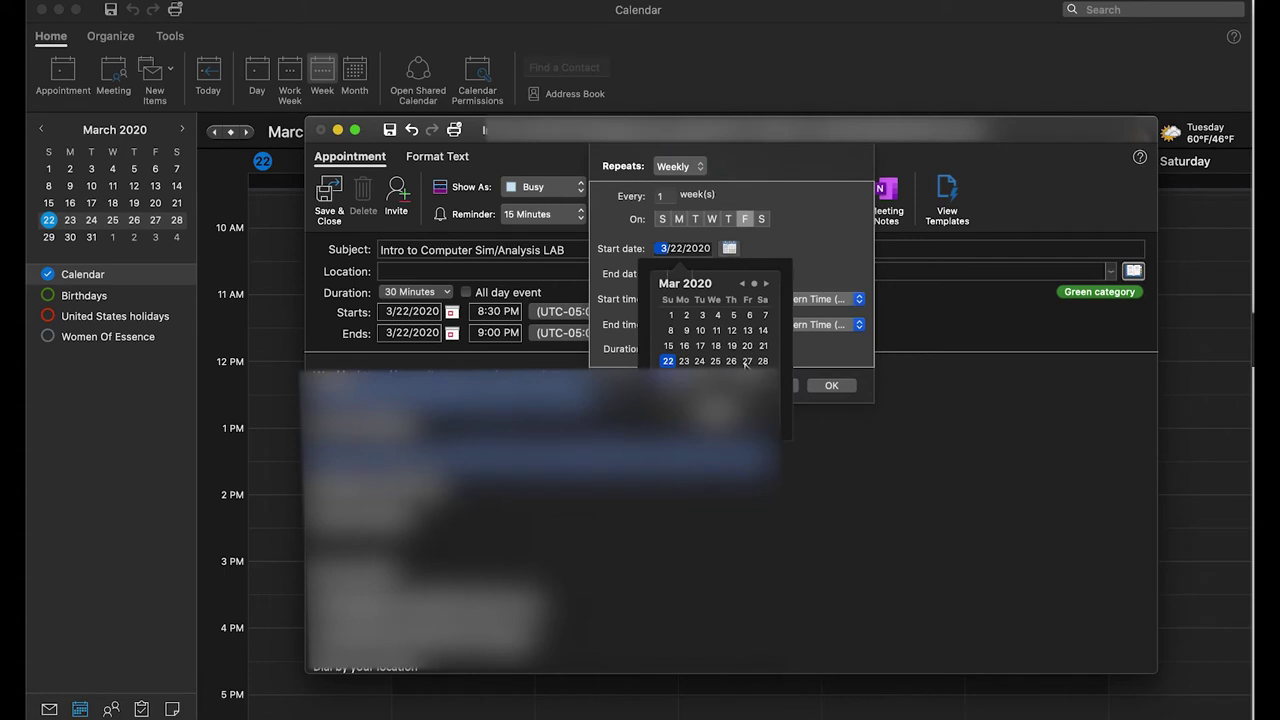
click(747, 361)
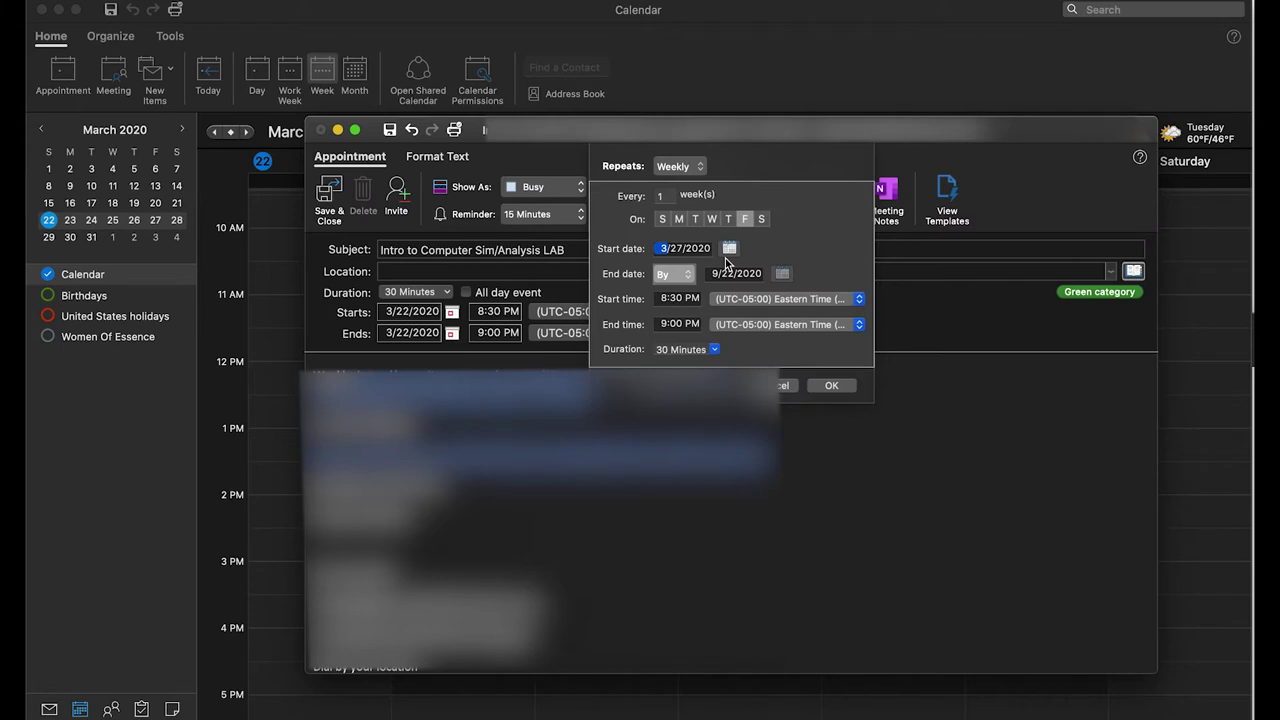
- Set the recurrence's end date to 5/8/2020
click(782, 273)
click(793, 311)
click(793, 311)
click(793, 311)
click(793, 311)
click(793, 311)
click(818, 311)
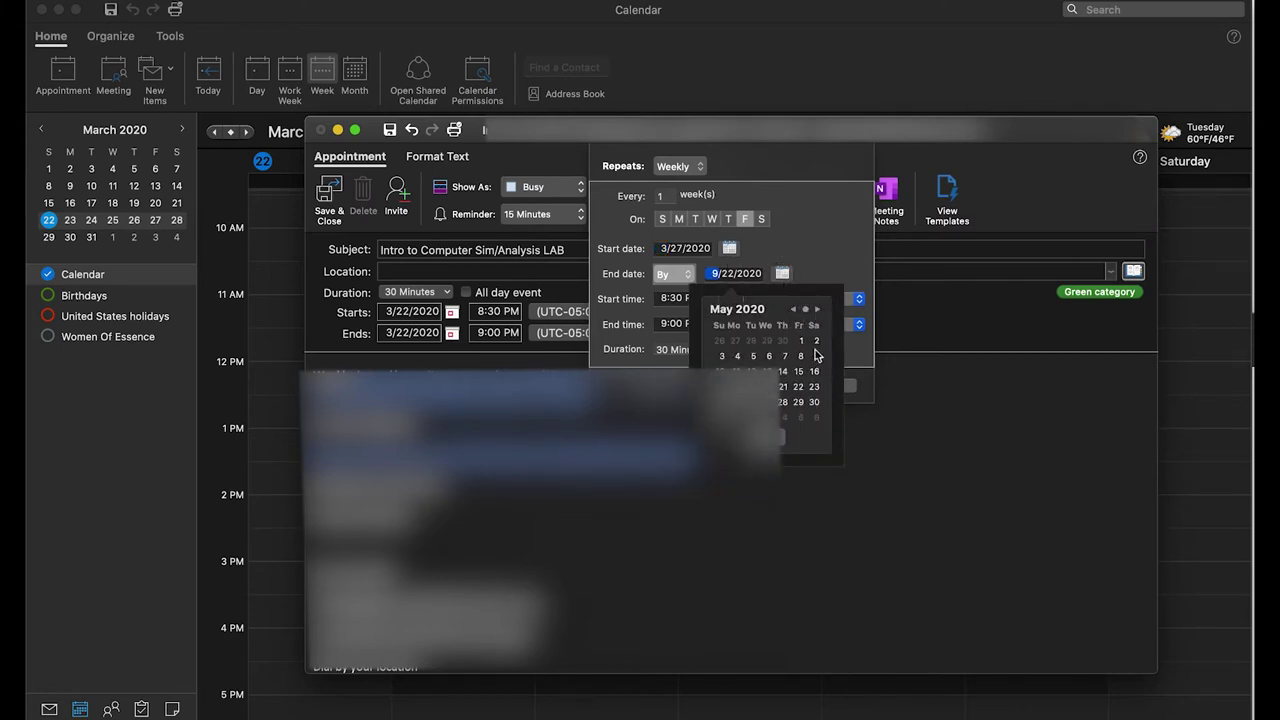
click(800, 357)
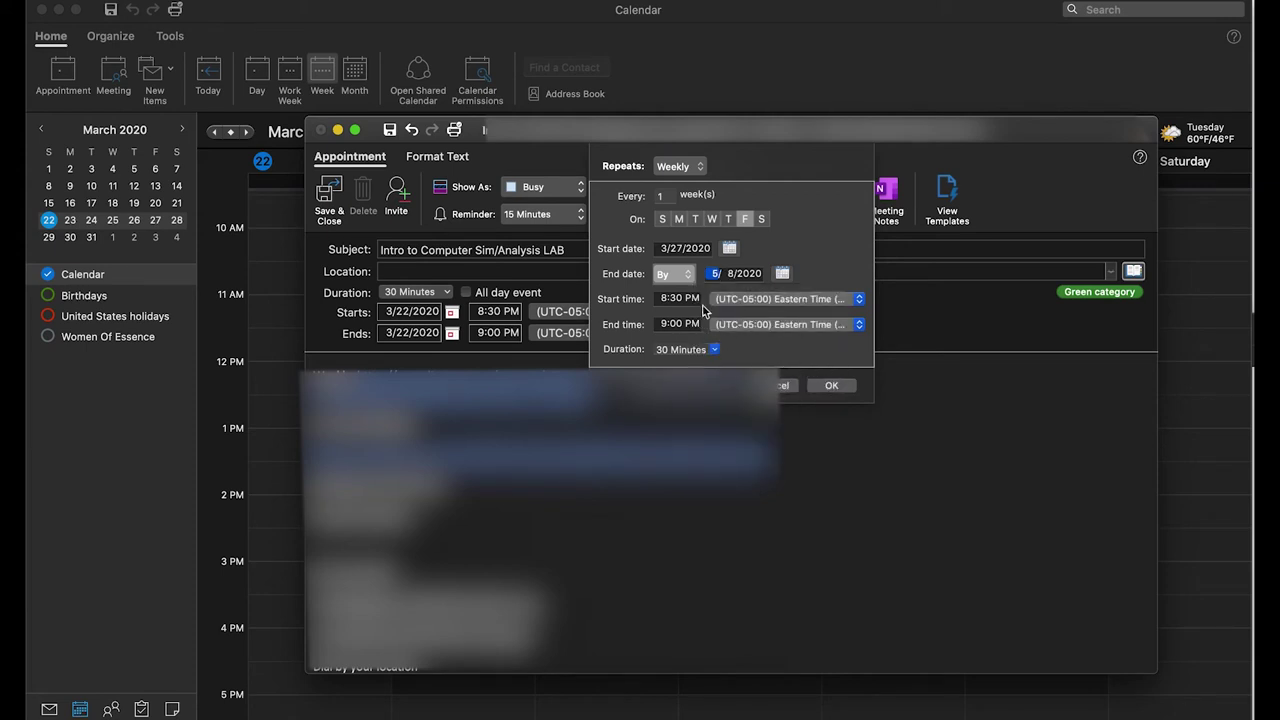
- Set the recurring lab's time from 2:00 PM to 2:50 PM, and save and close the appointment
click(662, 299)
key(Tab)
text(00)
click(660, 328)
key(Tab)
click(828, 386)
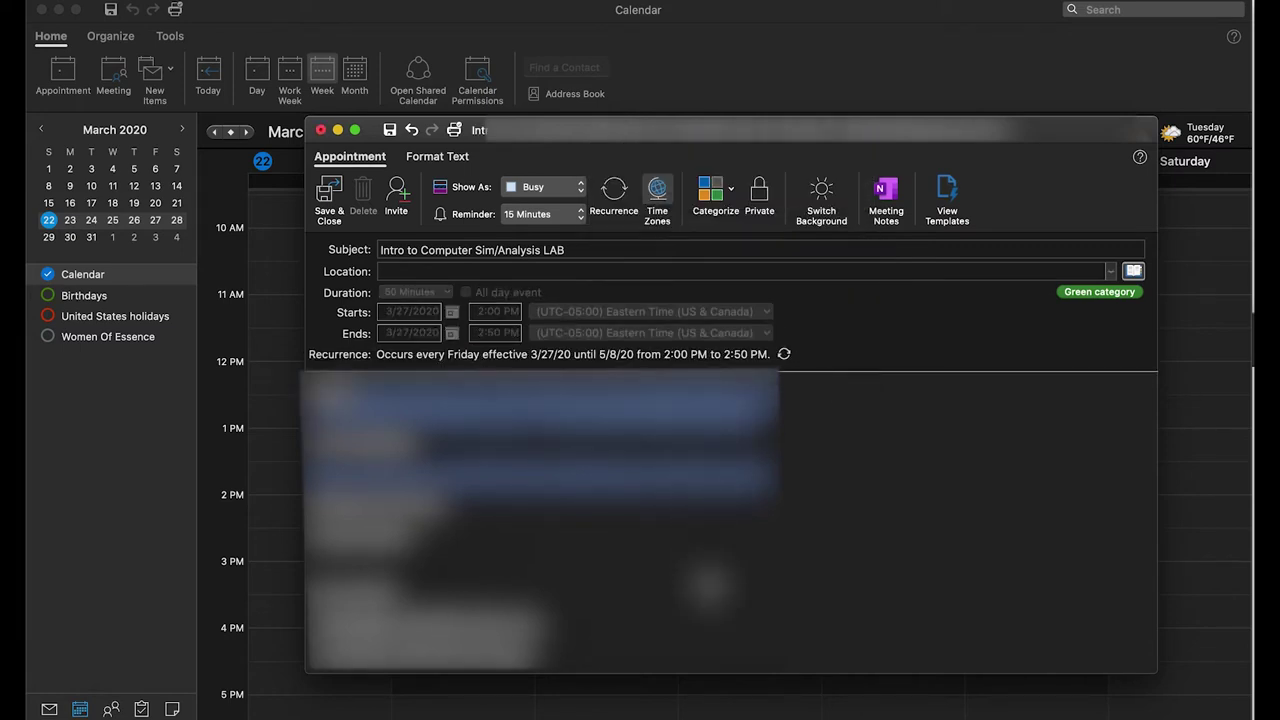
click(340, 210)
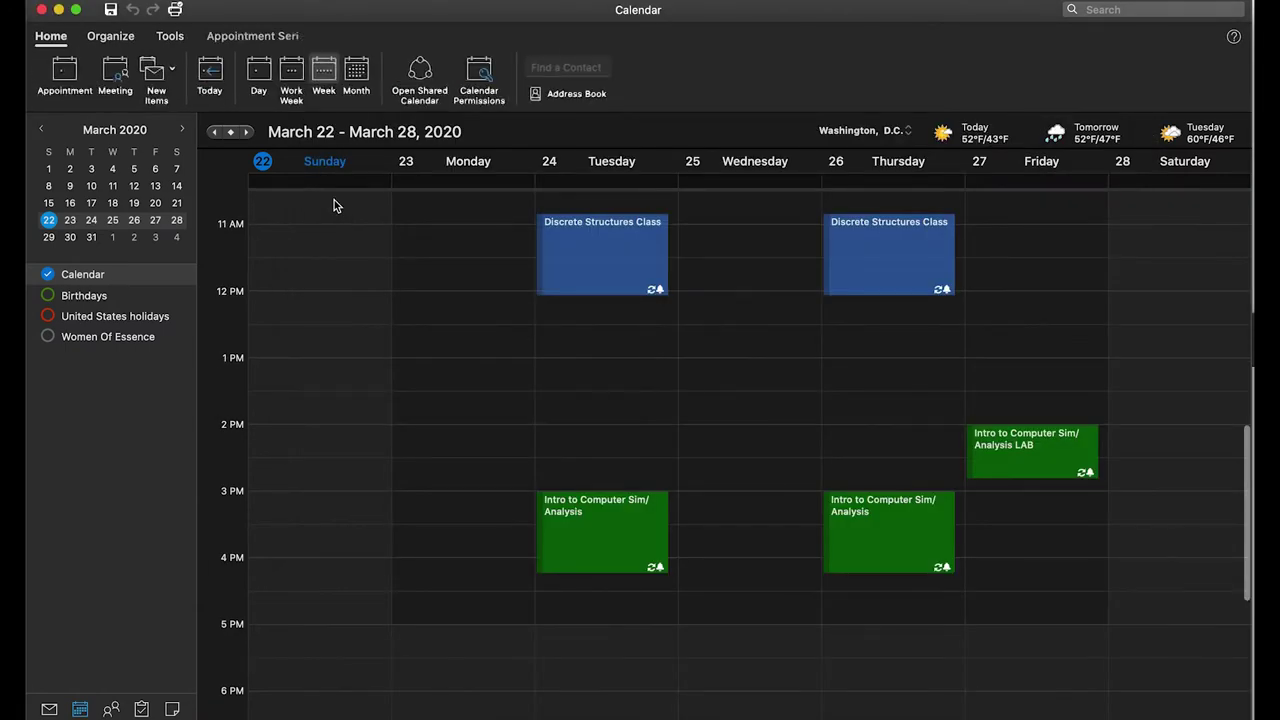
- Check the recurring classes in the weeks of March 22 and March 29, 2020, and return to the current week
scroll(1043, 486, up, 1)
scroll(1043, 486, down, 8)
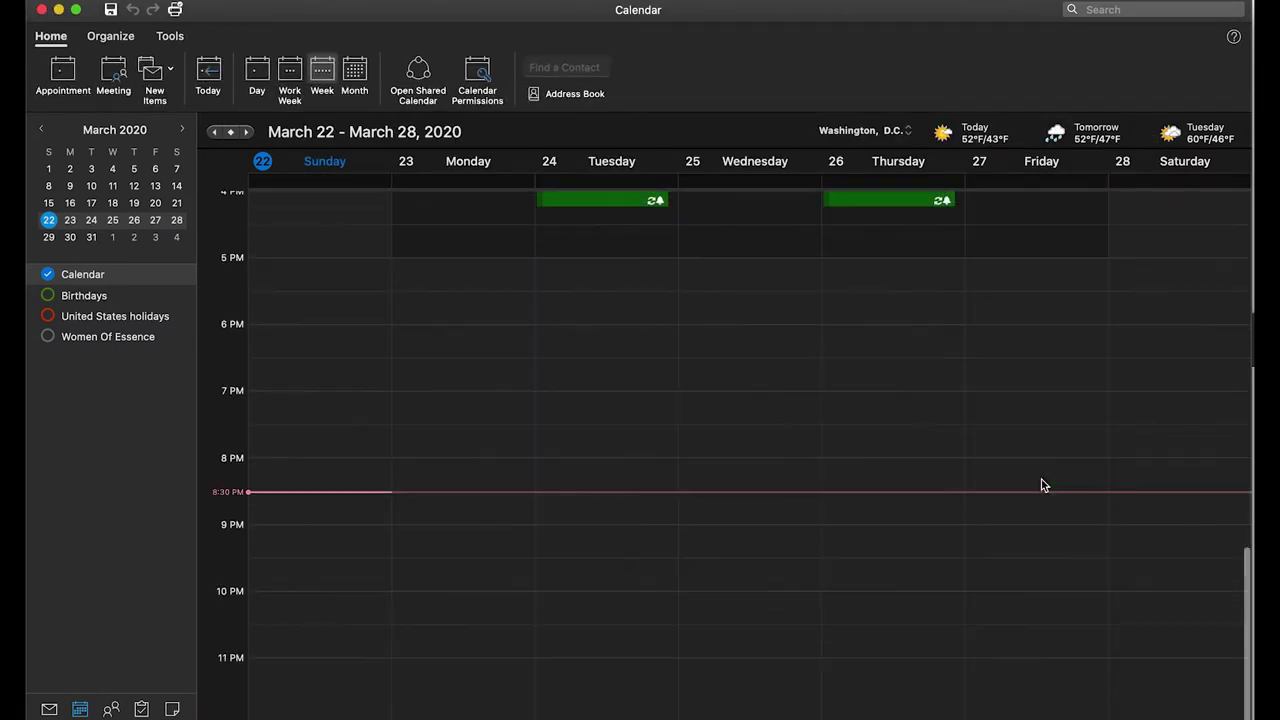
scroll(1043, 486, up, 10)
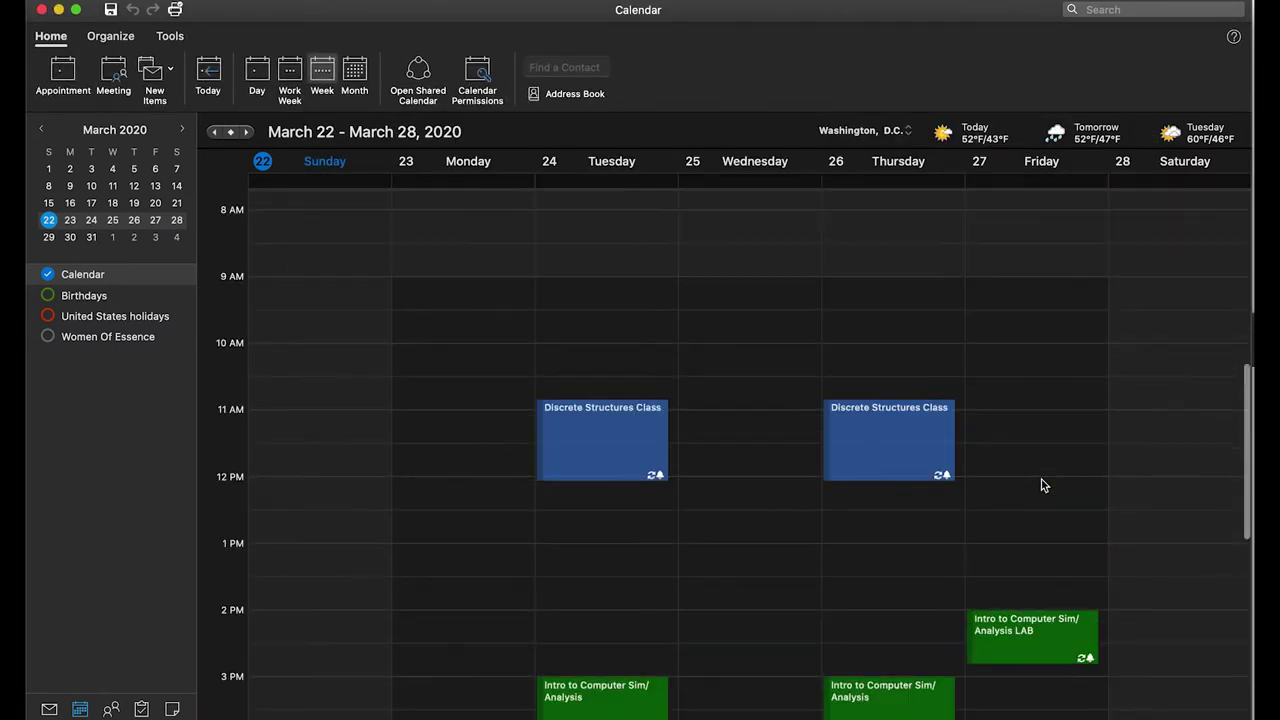
click(247, 133)
scroll(520, 528, down, 3)
scroll(520, 528, up, 3)
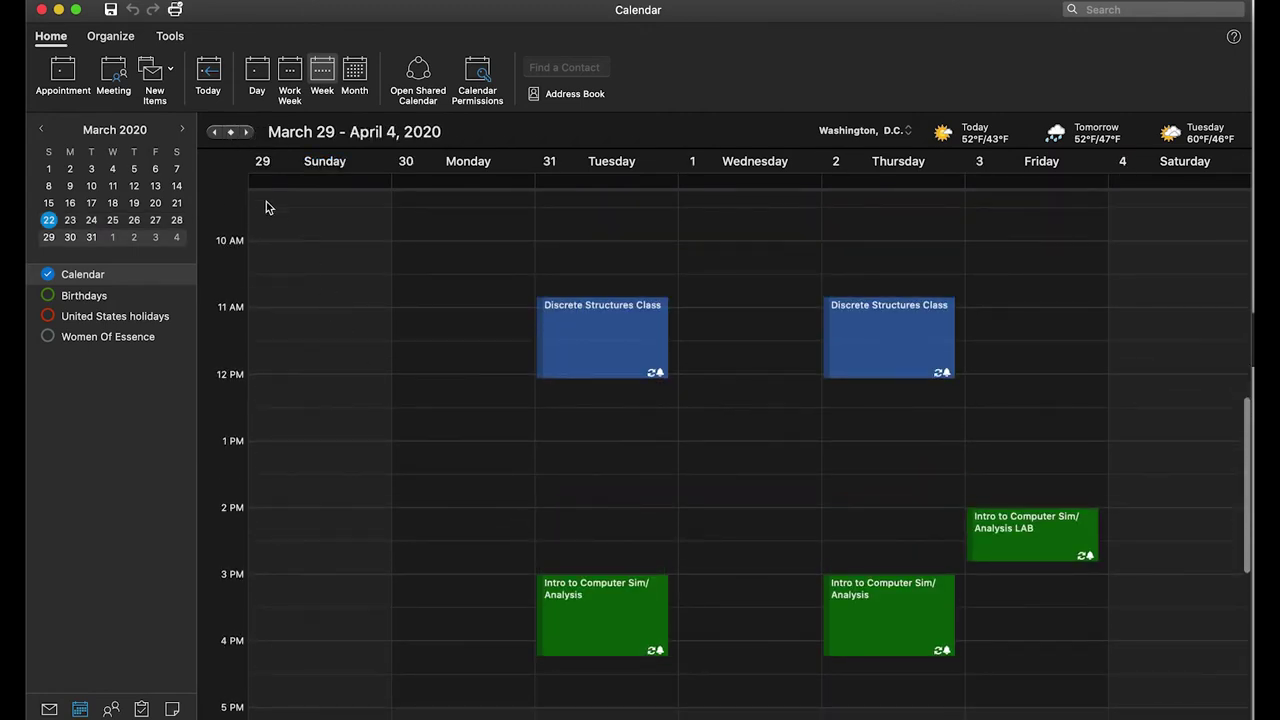
click(215, 133)
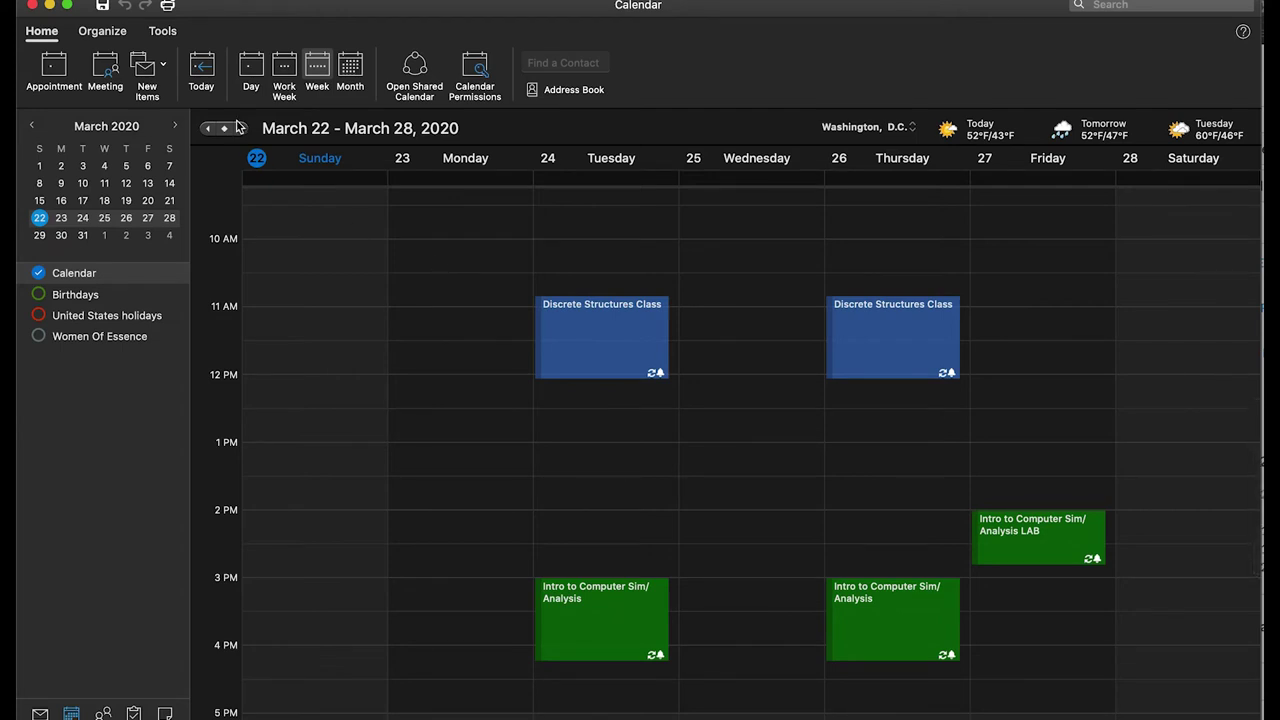
- Create a new task and paste the copied assignment text about reviewing the movie Unchained Memories into its notes
click(163, 72)
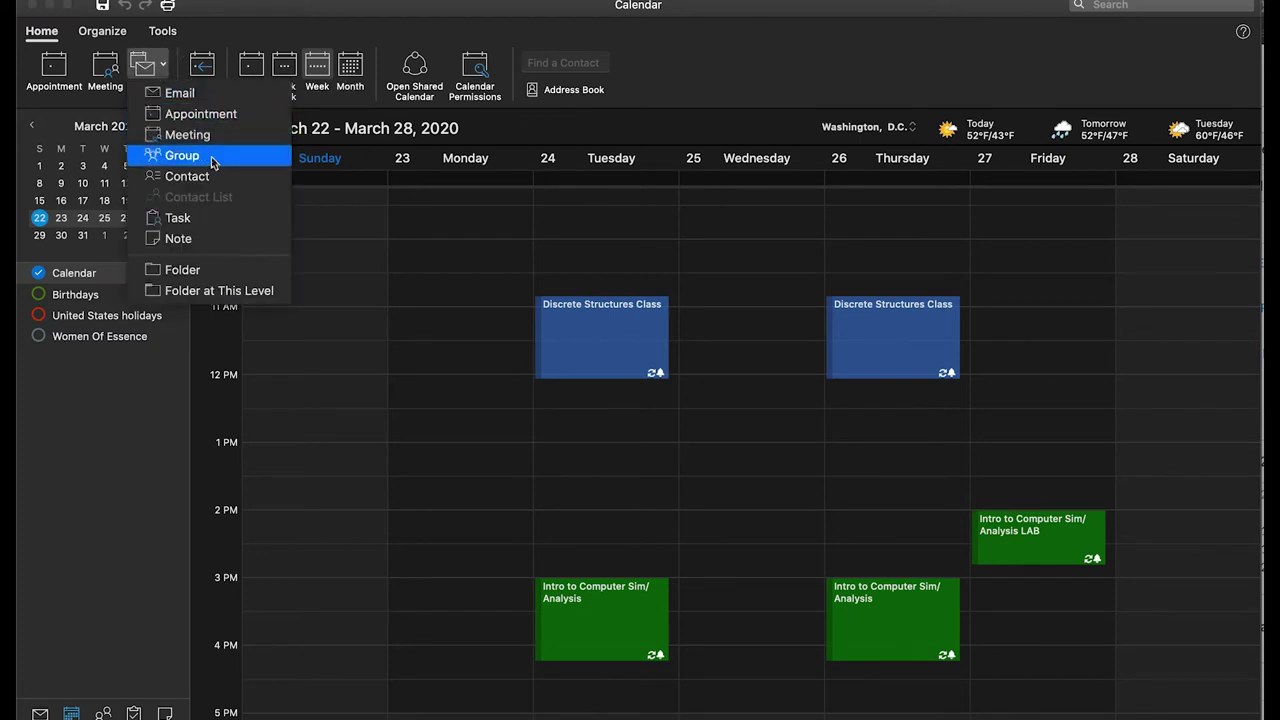
click(222, 220)
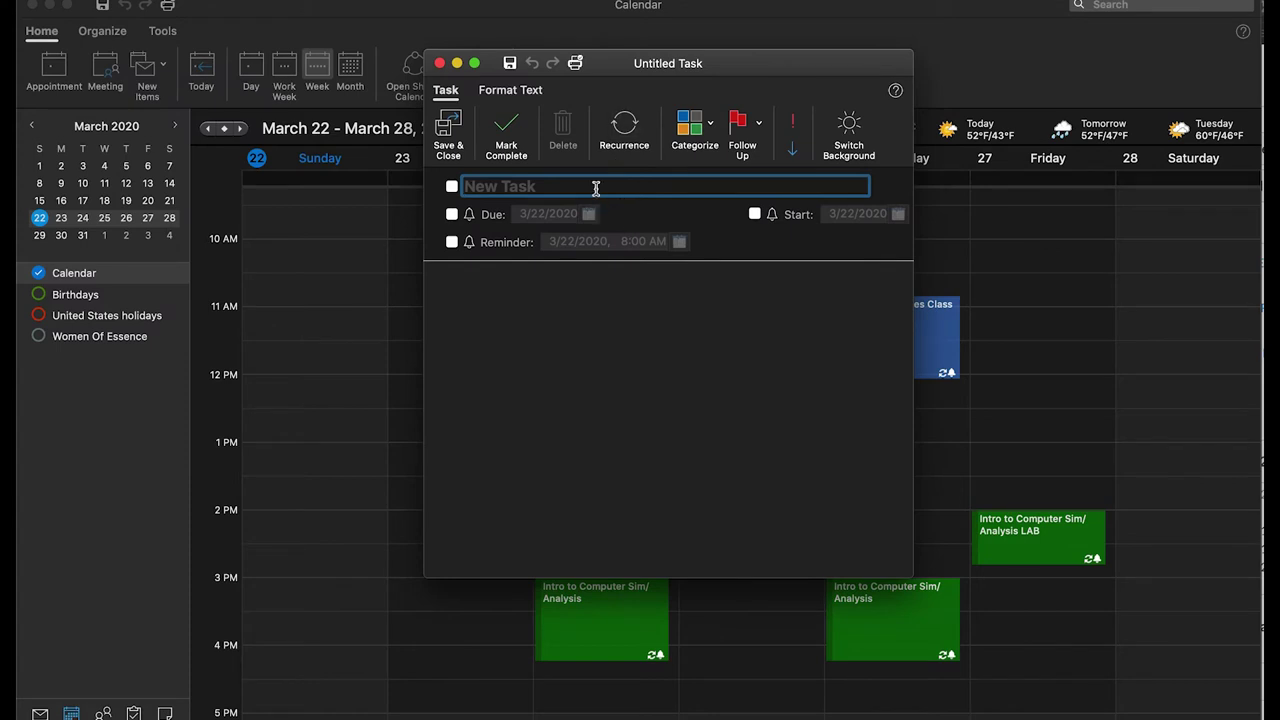
key(super+v)
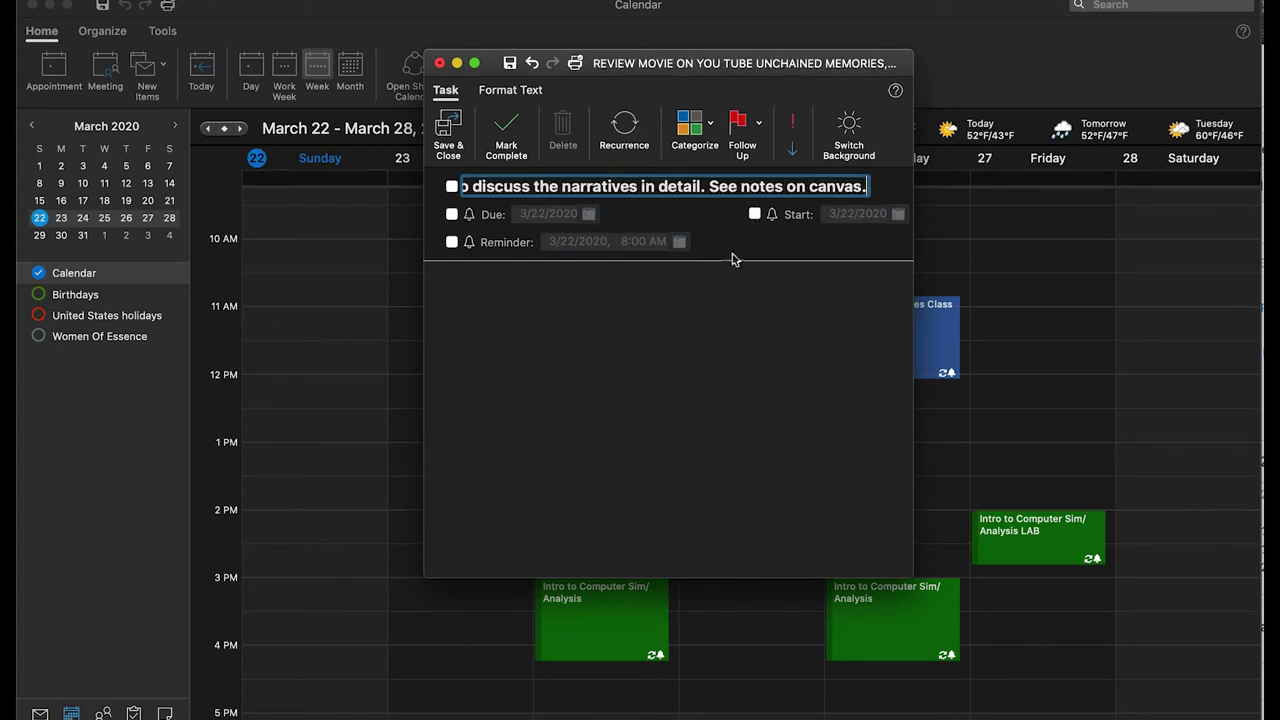
click(680, 320)
text(REVIEW MOVIE ON YOU TUBE UNCHAINED MEMORIES, AN HBO SPECIAL ON THE SLAVE NARRARIVES WITH WHOOPI GOLDBERG AS THE NARRATOR.  Please be prepared to discuss the narratives in detail. See notes on canvas.)
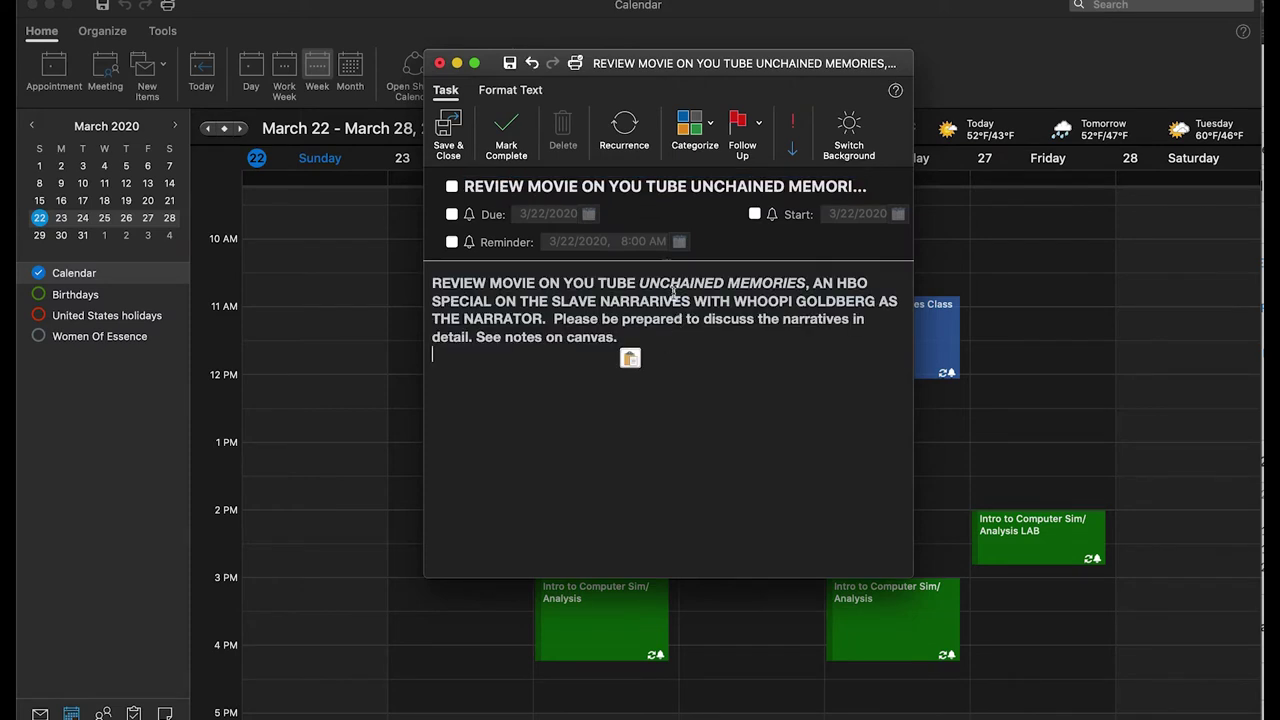
- Replace the task's title with "Humanities Assignment"
triple_click(634, 186)
key(BackSpace)
text(Humanities Assignment)
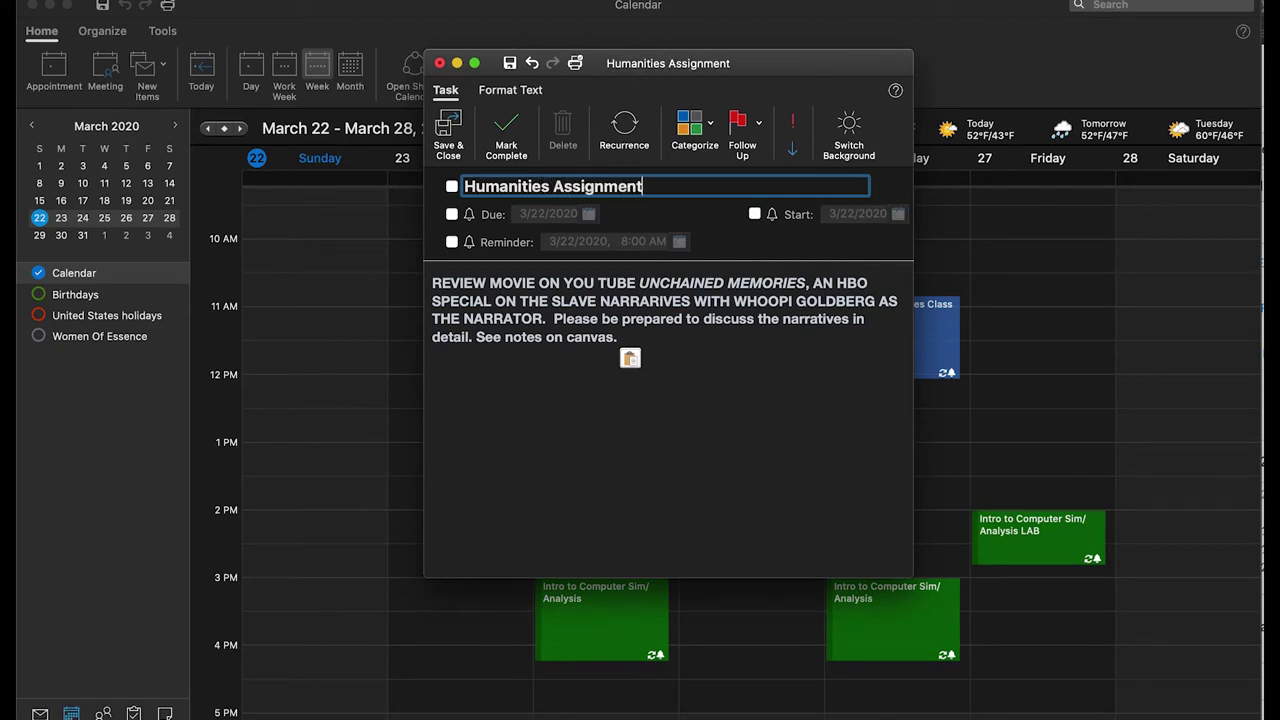
key(BackSpace)
text(t)
click(451, 186)
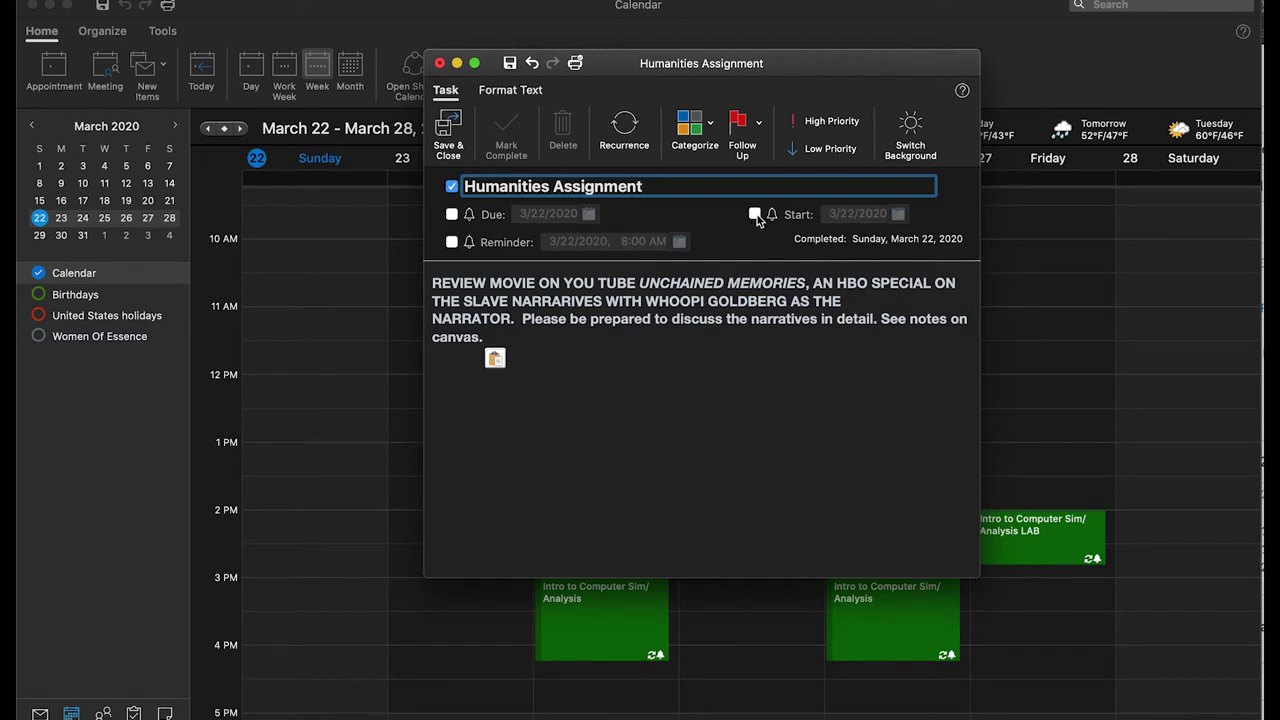
click(453, 215)
click(754, 214)
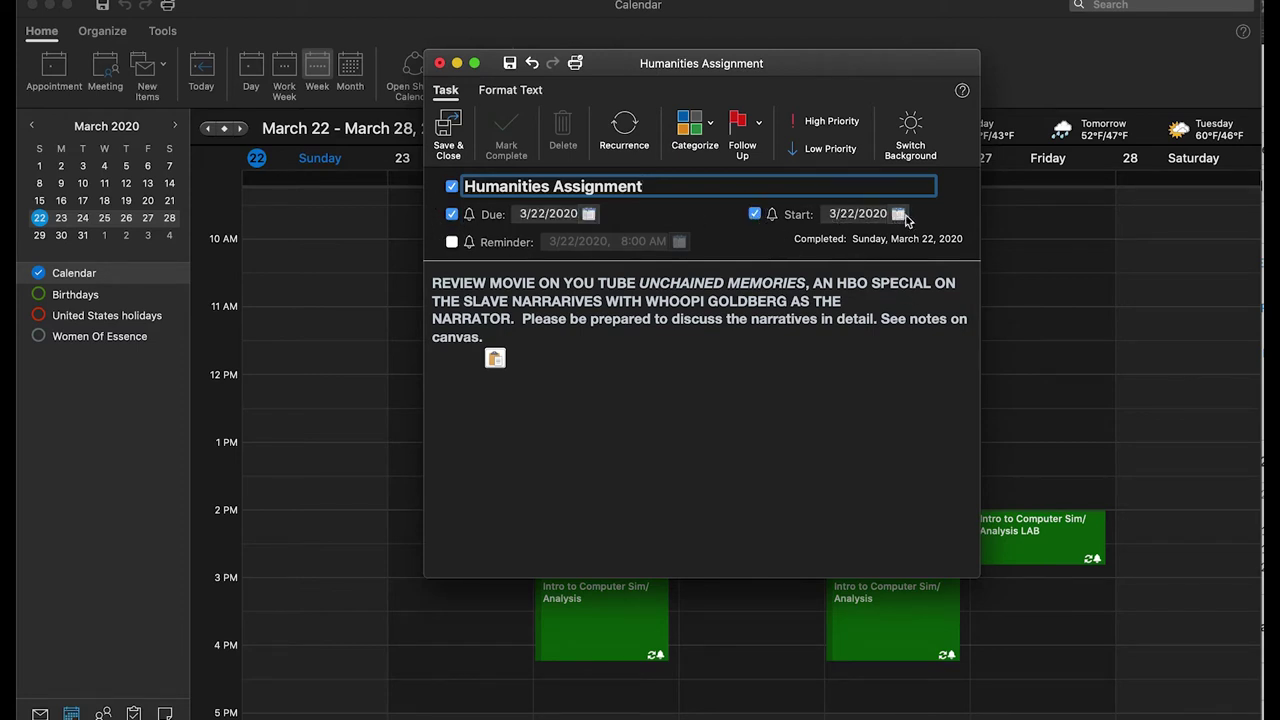
click(588, 213)
click(589, 330)
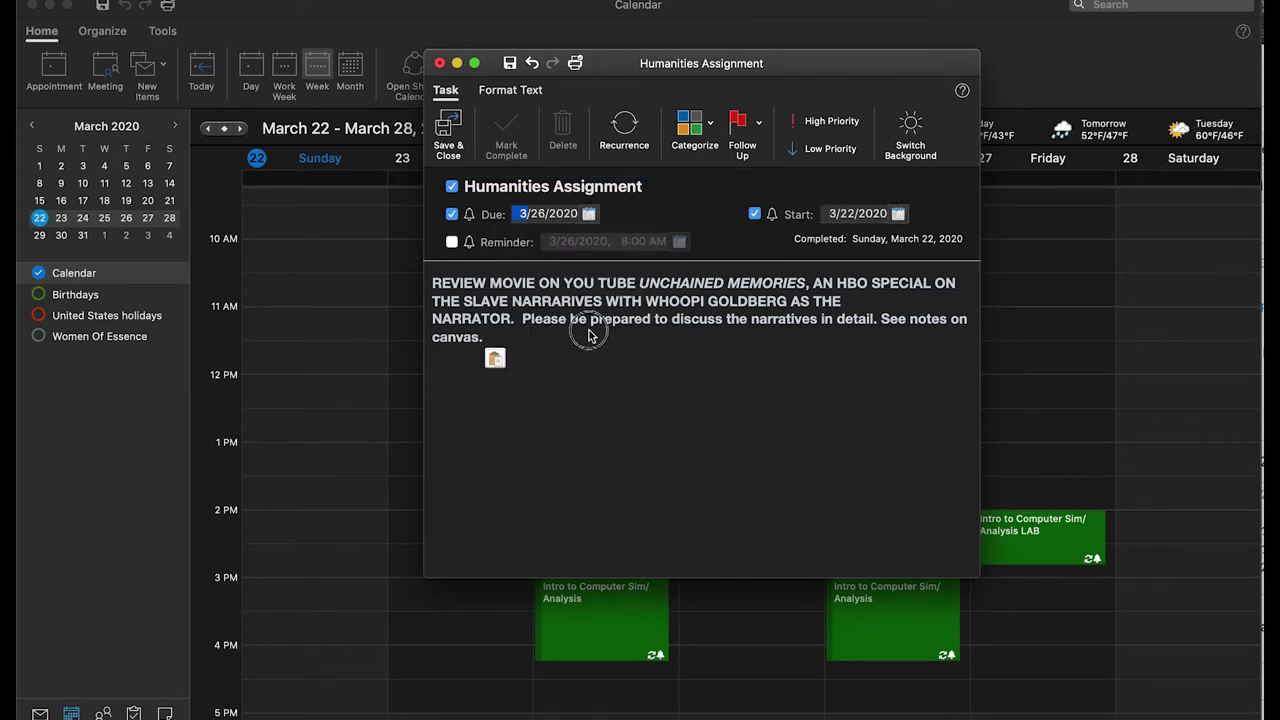
click(897, 213)
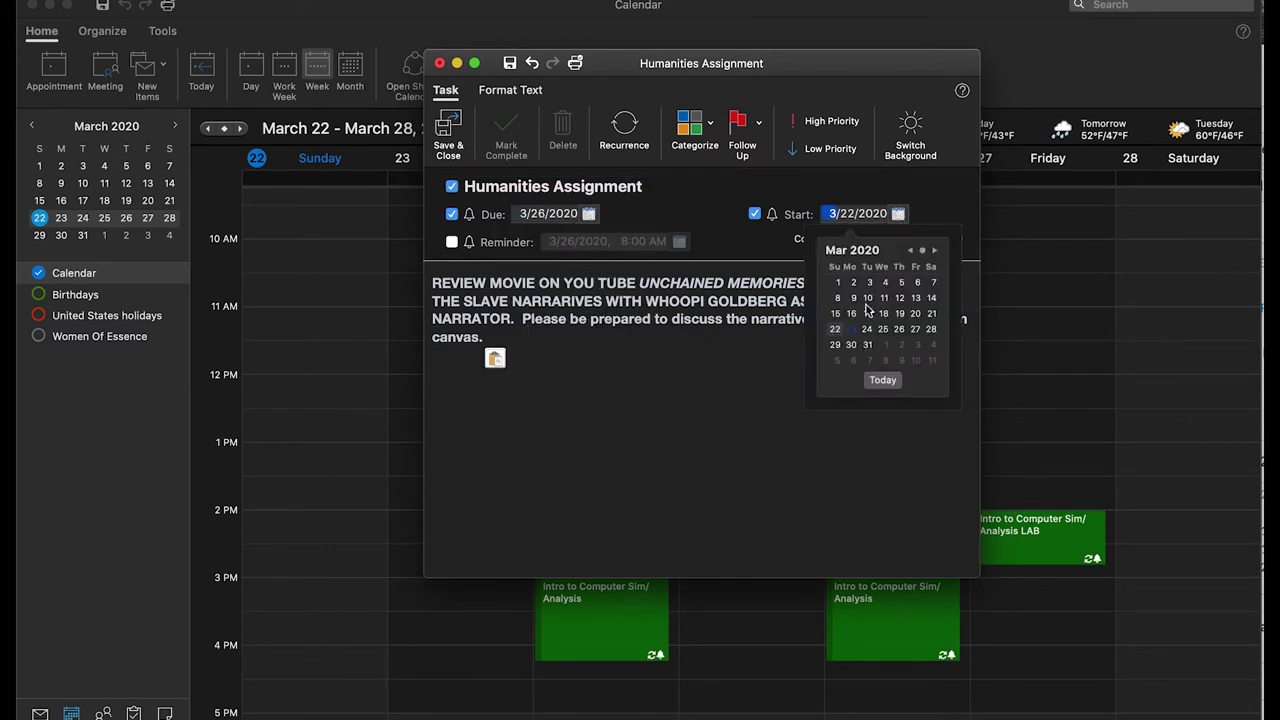
click(867, 330)
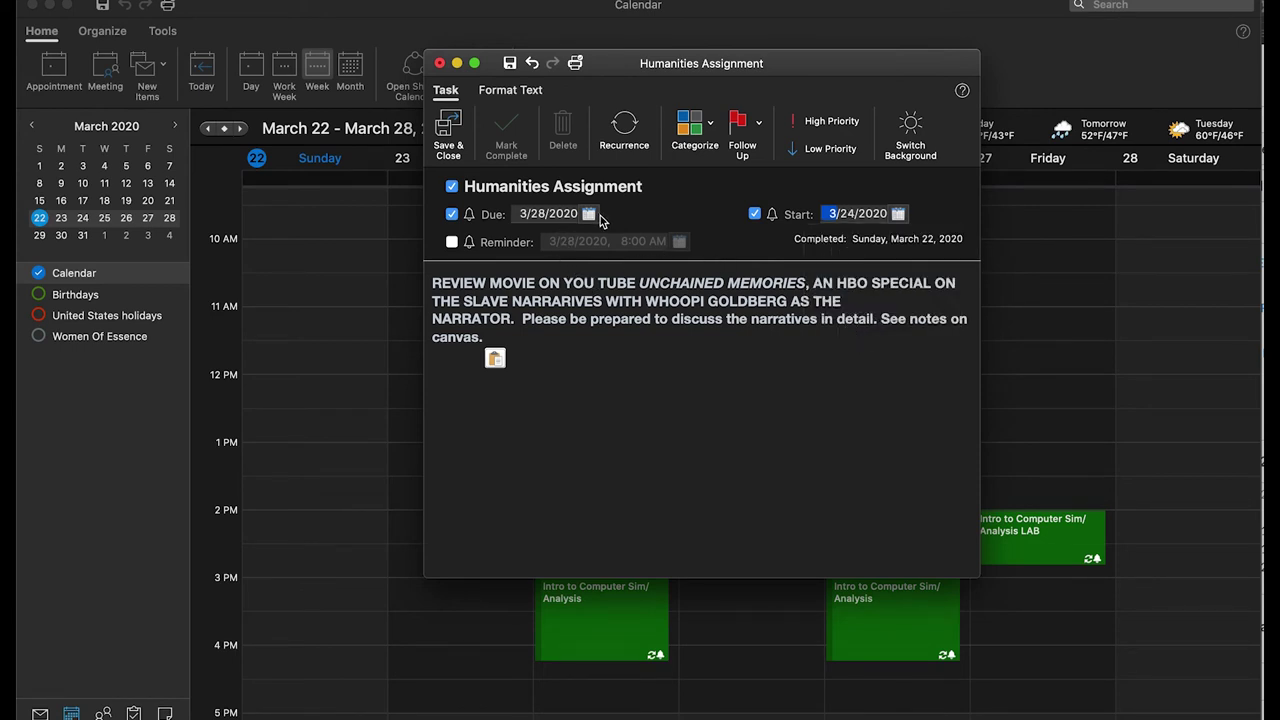
click(452, 186)
click(452, 214)
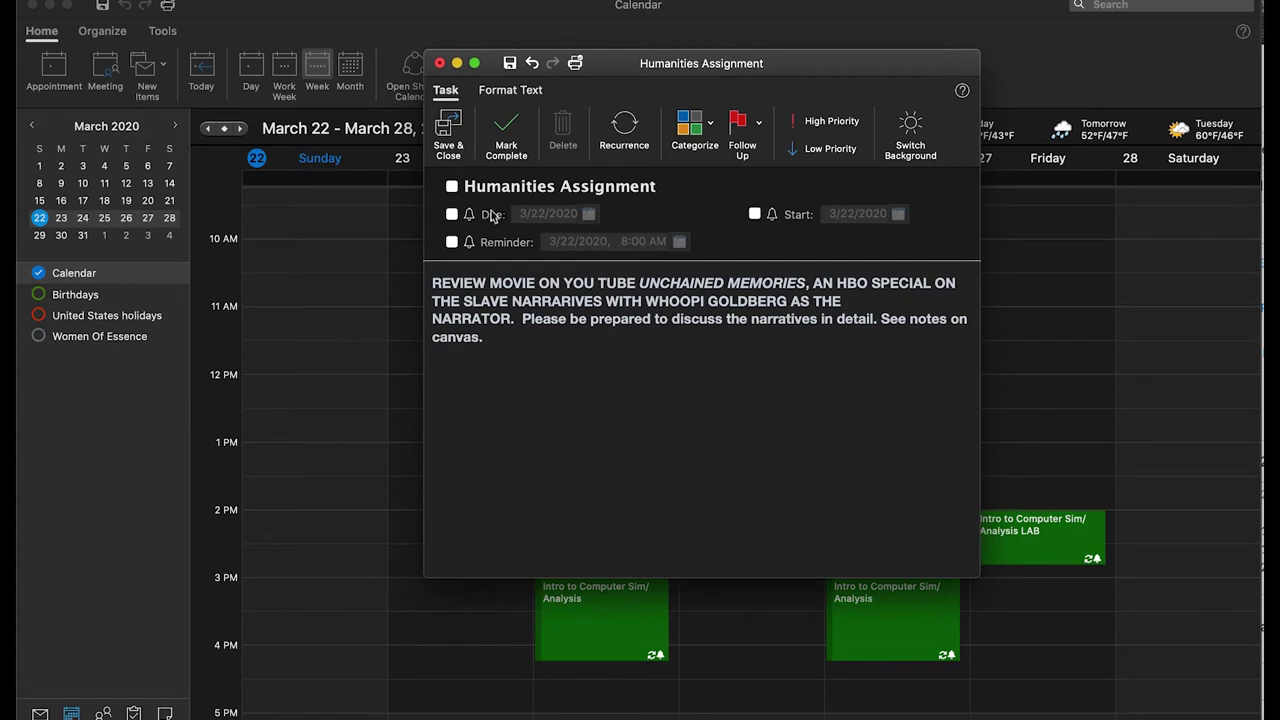
click(452, 214)
click(756, 213)
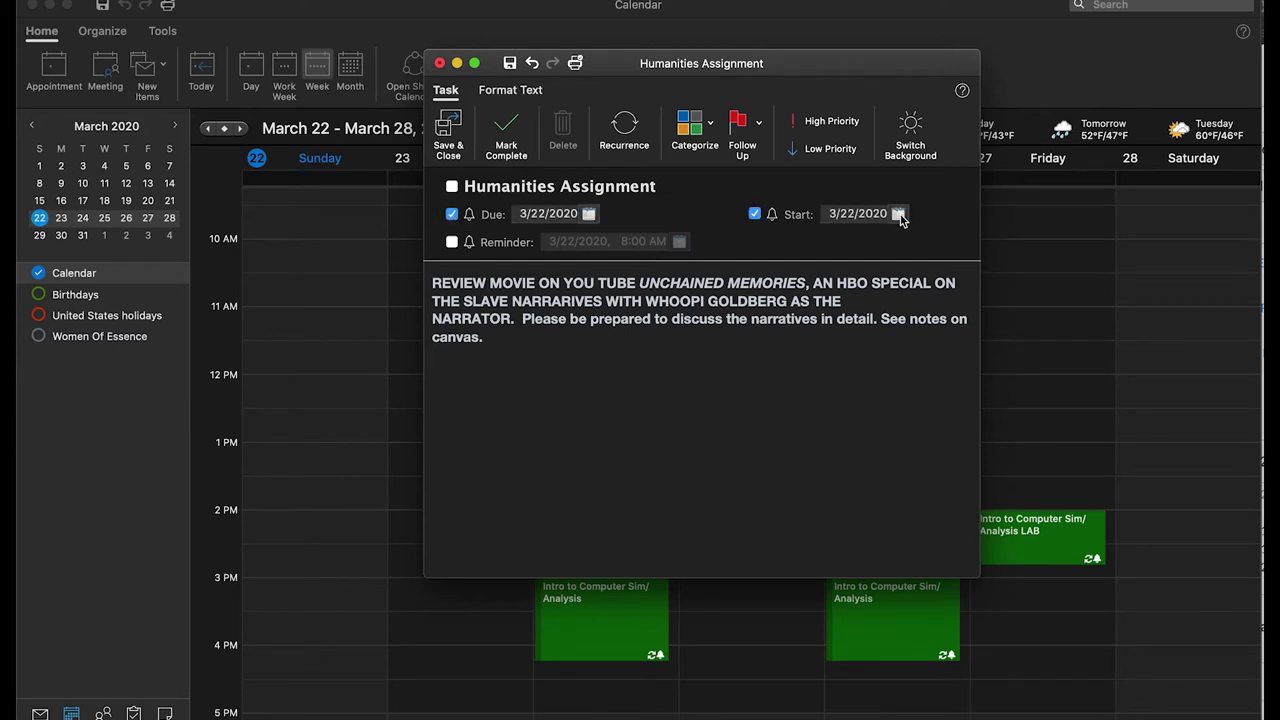
click(899, 215)
click(756, 215)
click(756, 215)
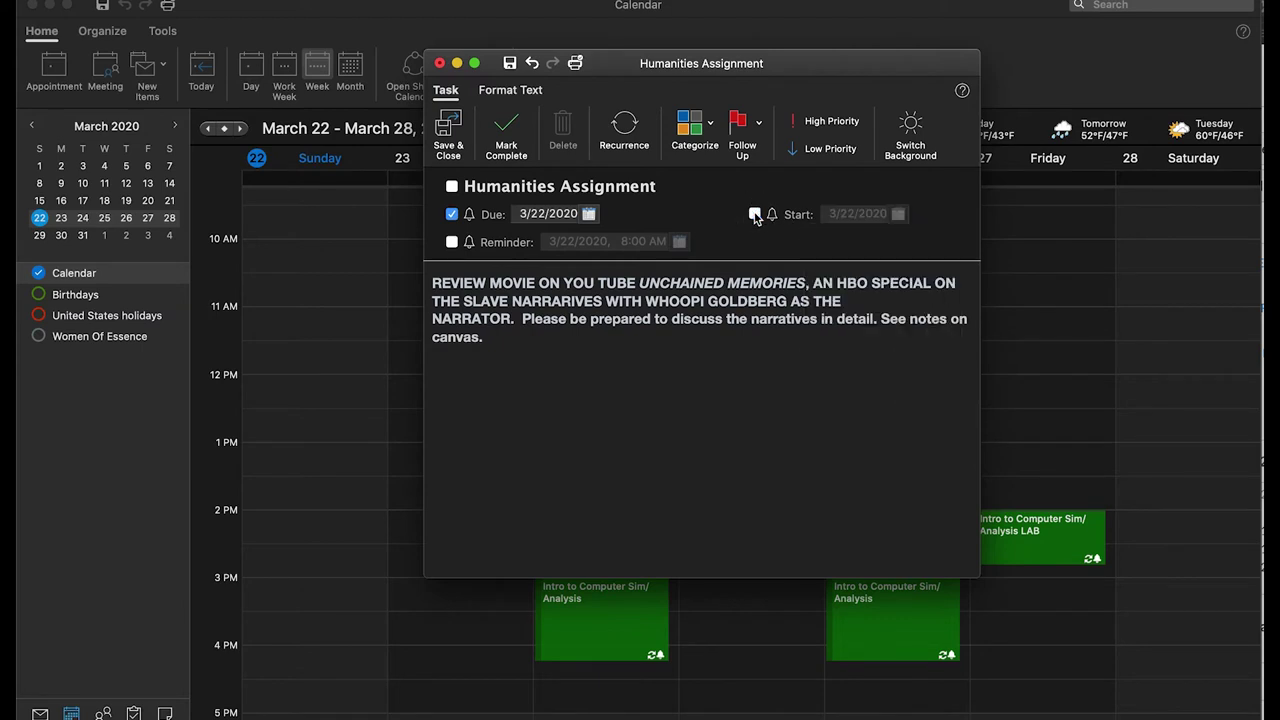
click(755, 214)
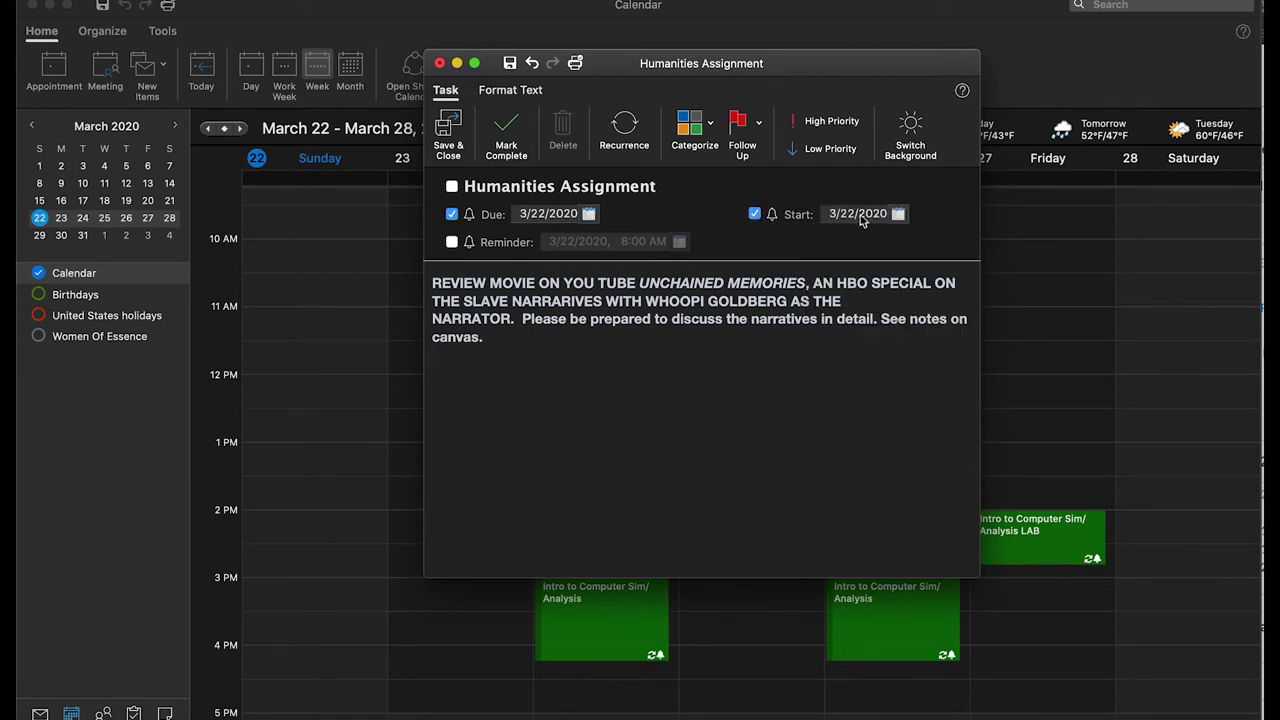
click(898, 214)
click(866, 331)
click(590, 215)
click(594, 333)
- Set the task's start date to 3/24/2020 and its due date to 3/26/2020
click(452, 214)
click(755, 214)
click(899, 216)
click(868, 334)
click(588, 214)
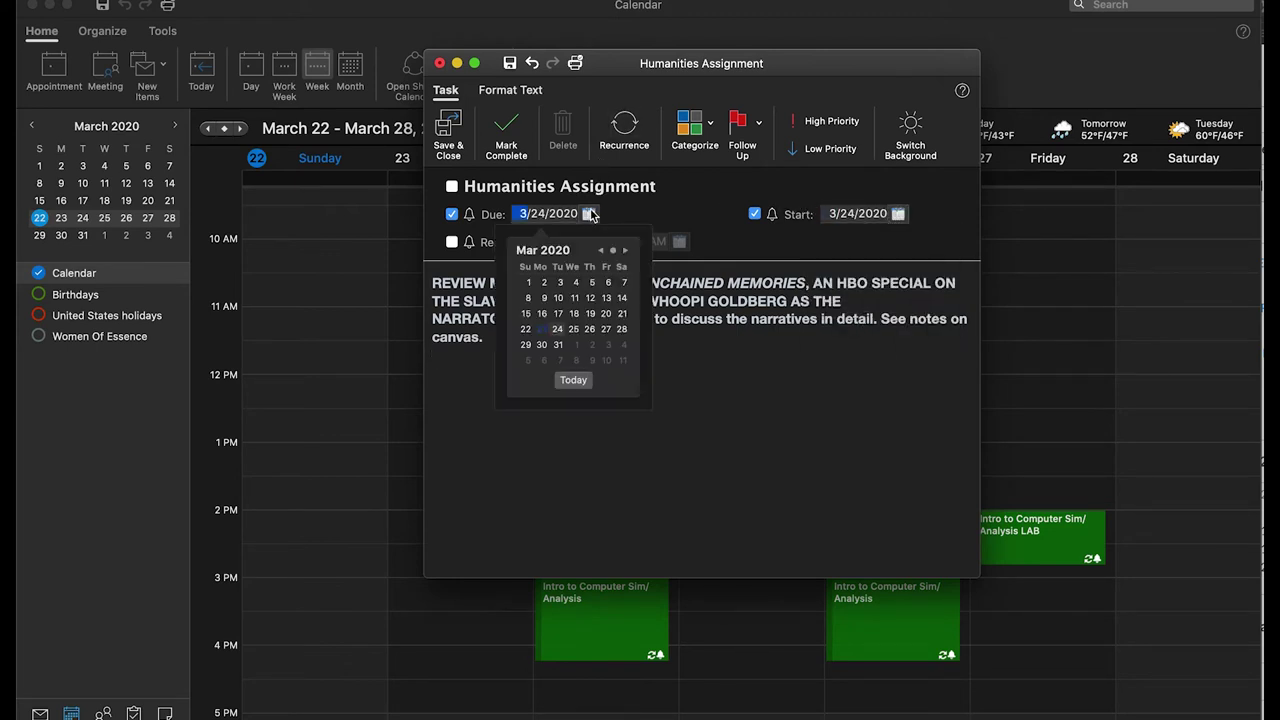
click(598, 334)
click(575, 345)
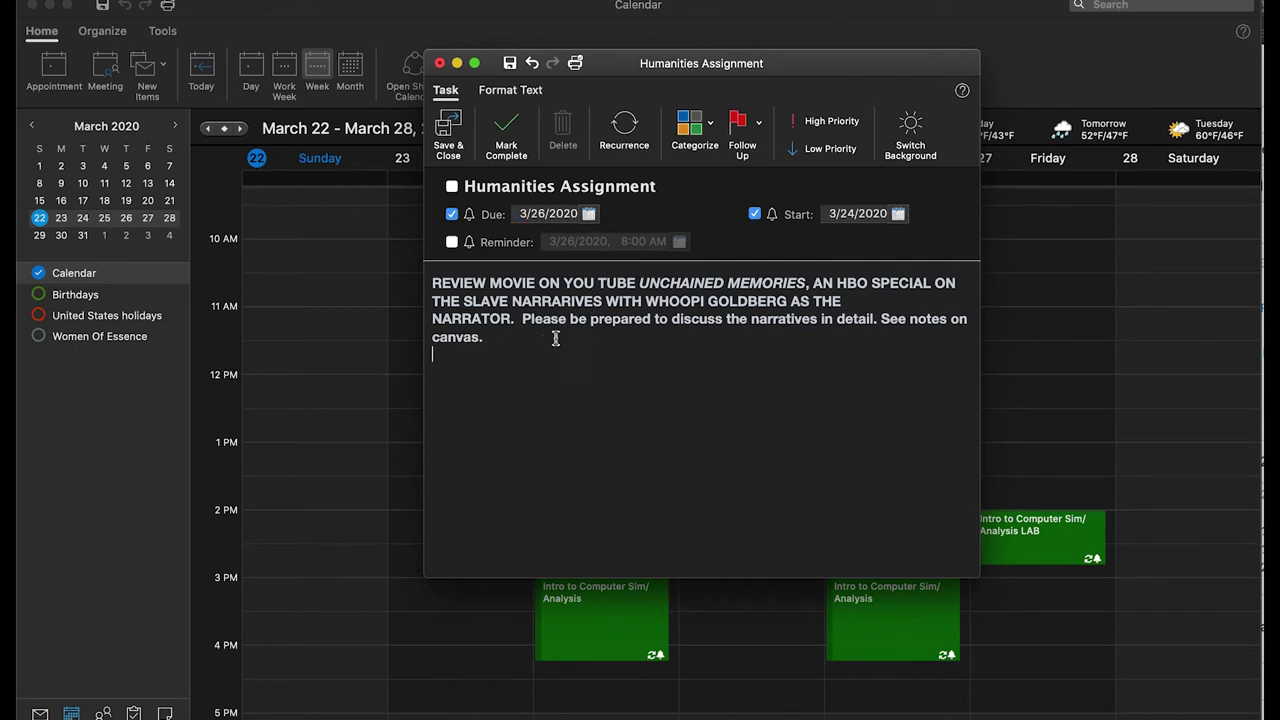
- Copy the movie title from the notes and append it to the task title, making it "Humanities Assignment: UNCHAINED MEMORIES"
click(486, 341)
drag(641, 284, 796, 285)
key(super+c)
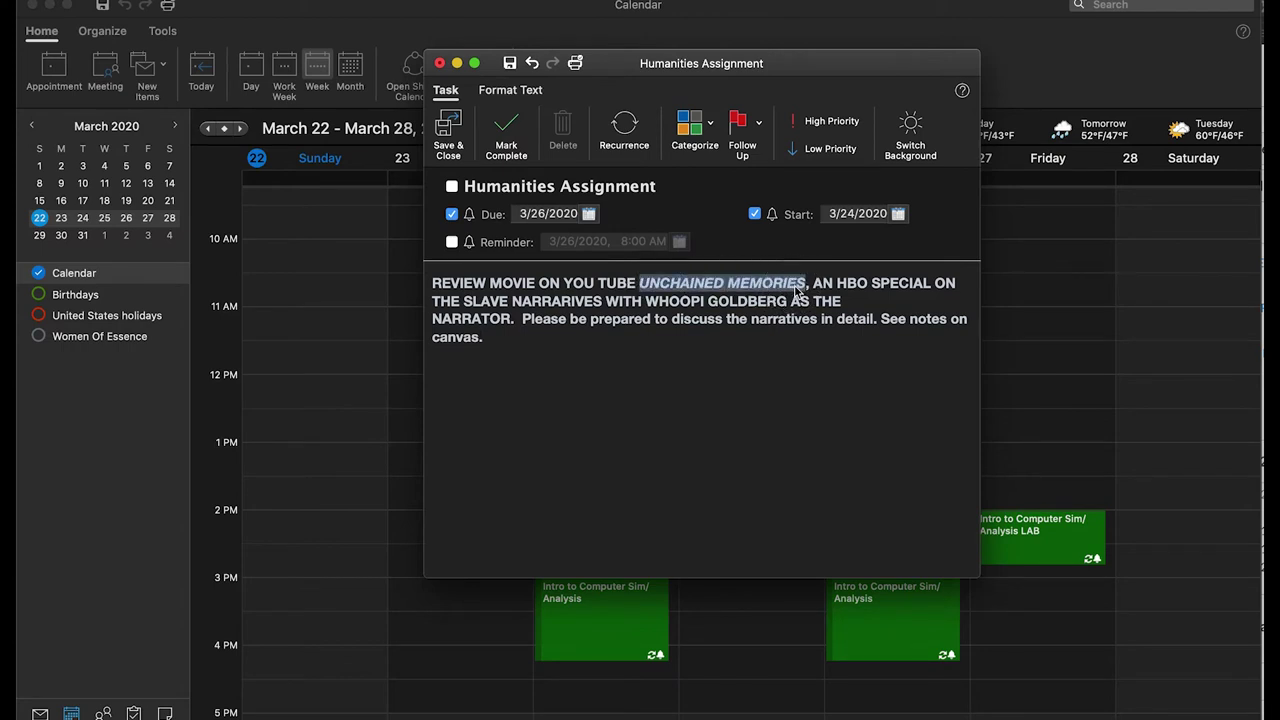
click(663, 185)
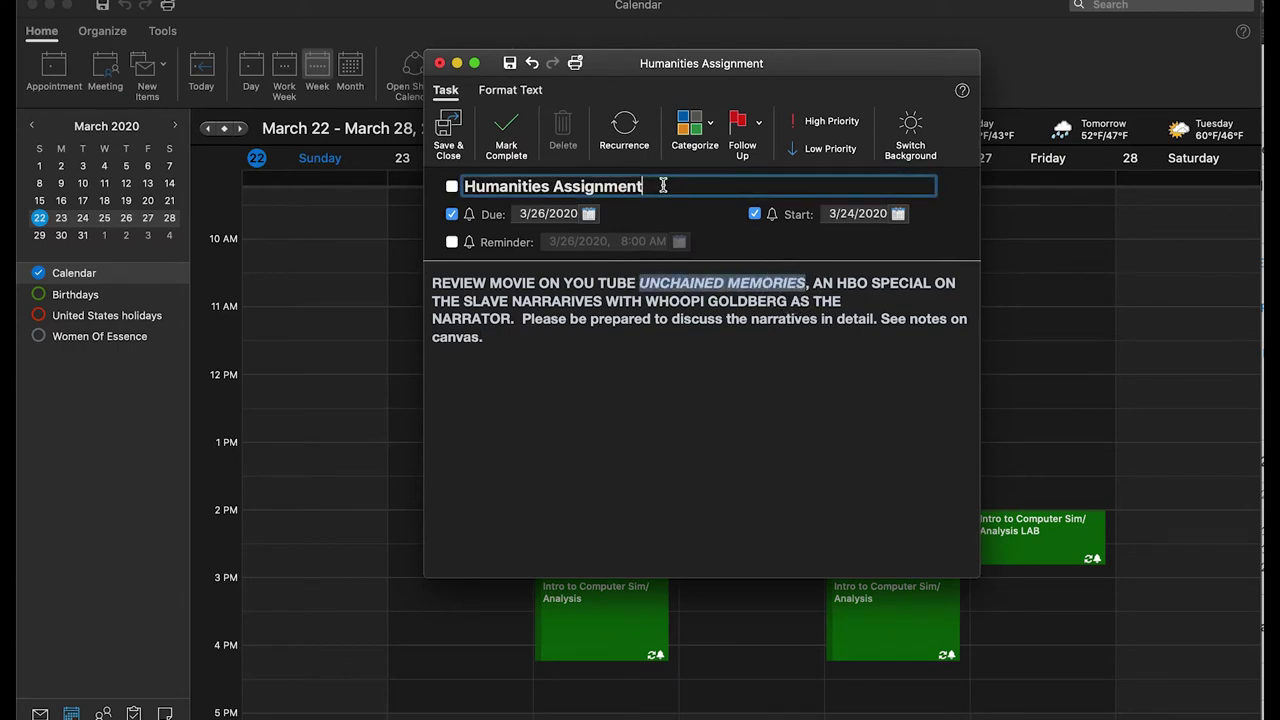
key(BackSpace)
text(:)
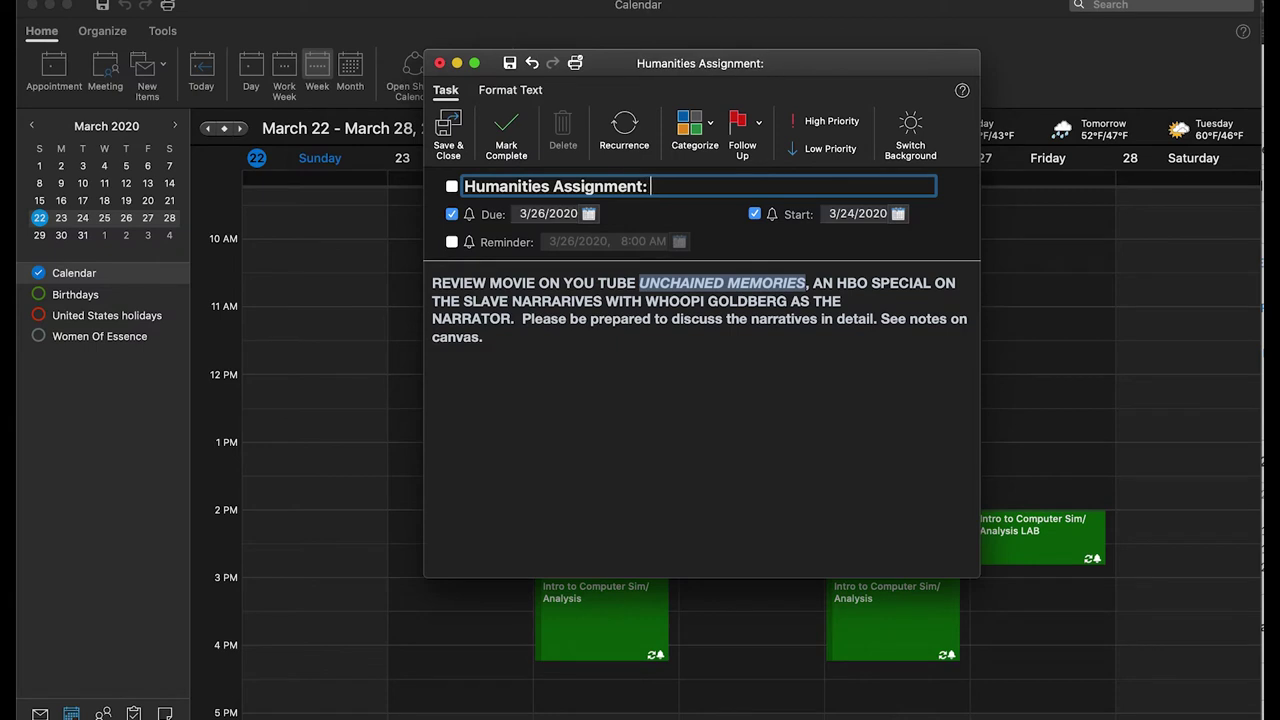
key(super+v)
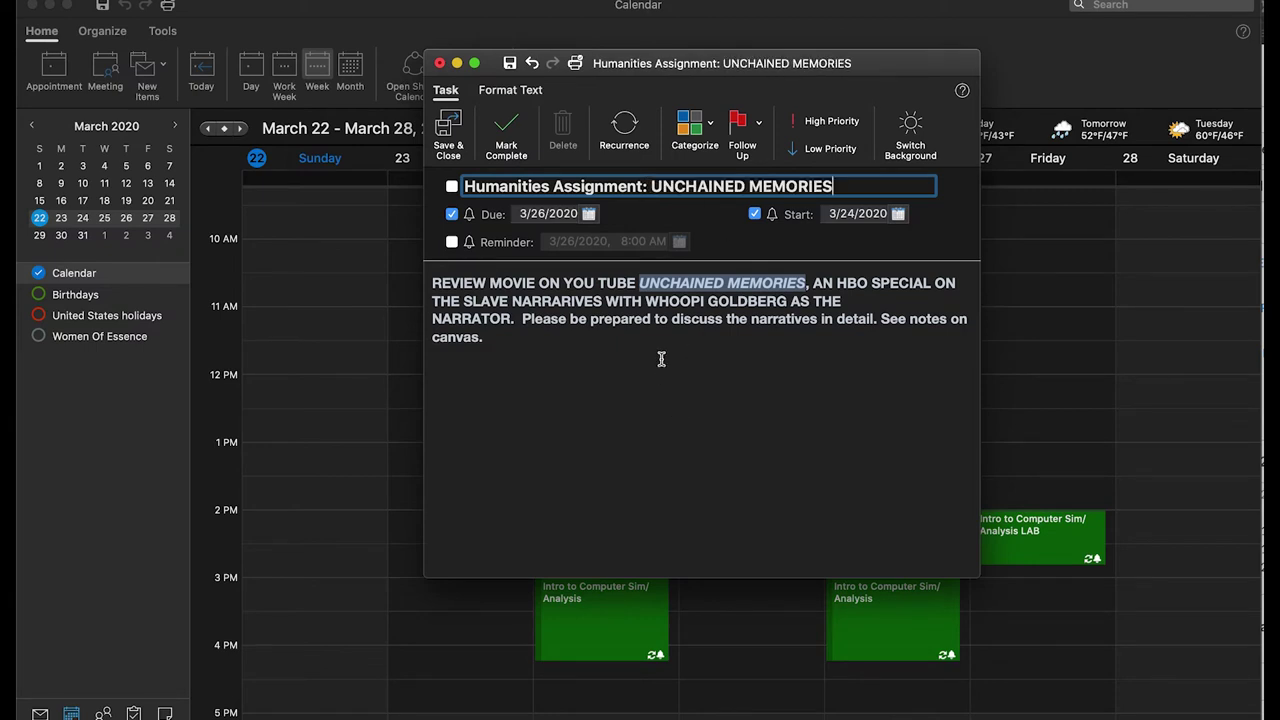
- Turn on the task's reminder and set its date to 3/24/2020
click(451, 241)
click(592, 241)
click(679, 241)
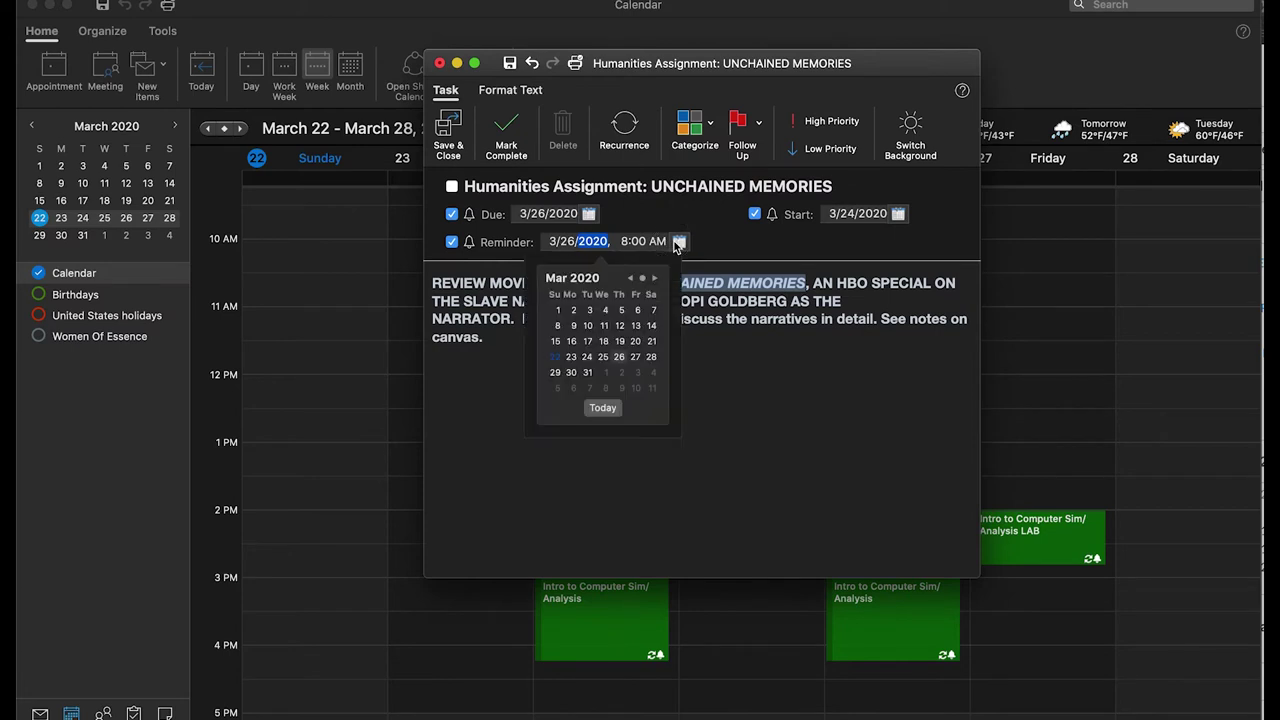
click(587, 358)
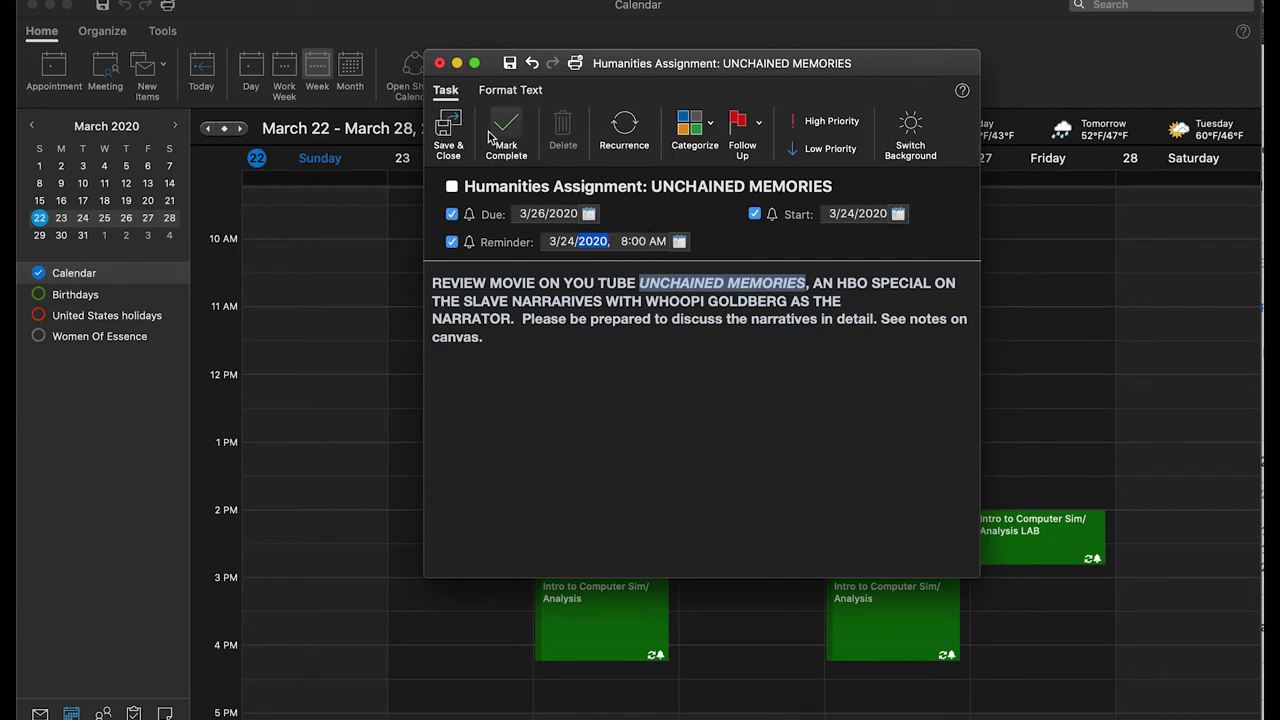
- Assign the Yellow category and high priority to the Humanities Assignment task, and save and close it
click(711, 124)
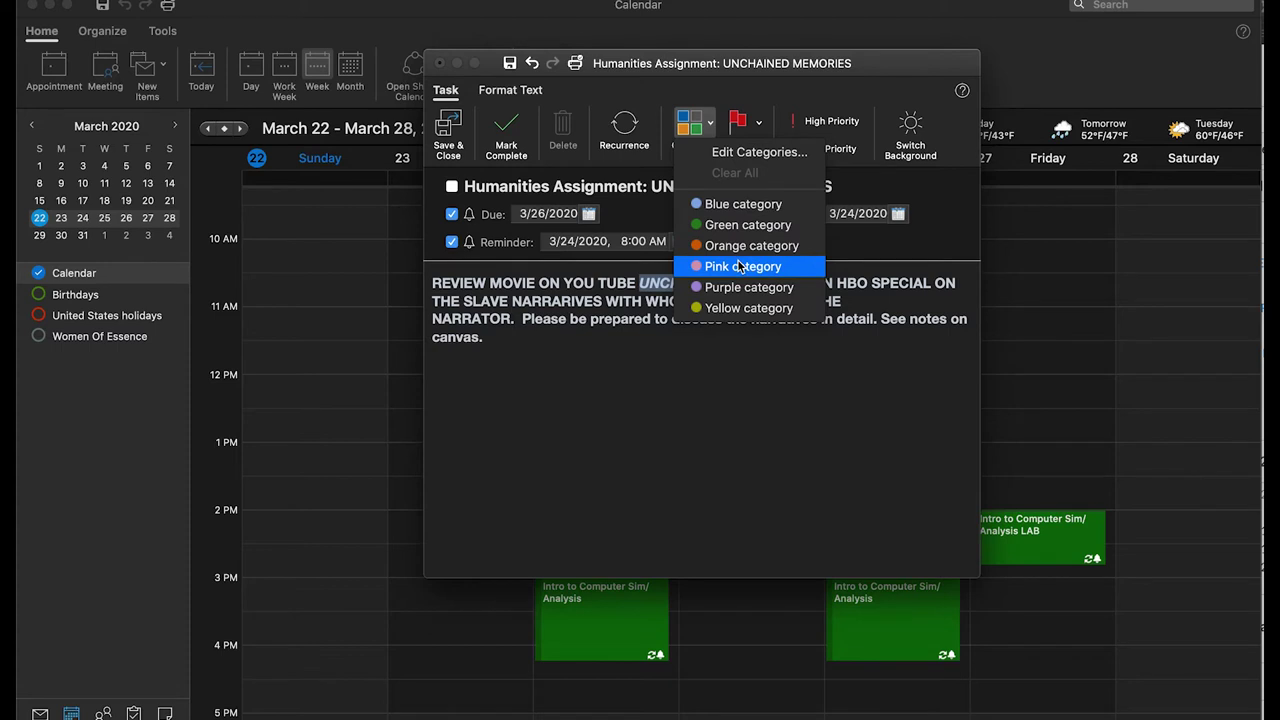
click(740, 308)
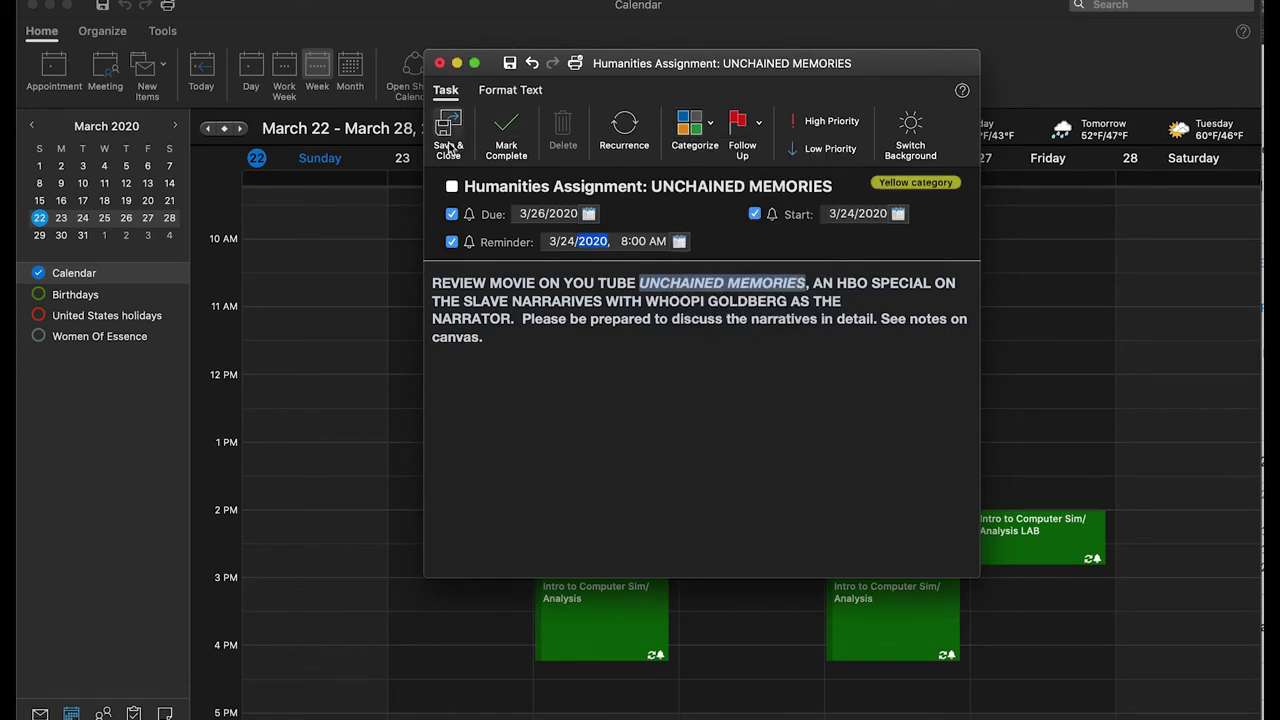
click(709, 371)
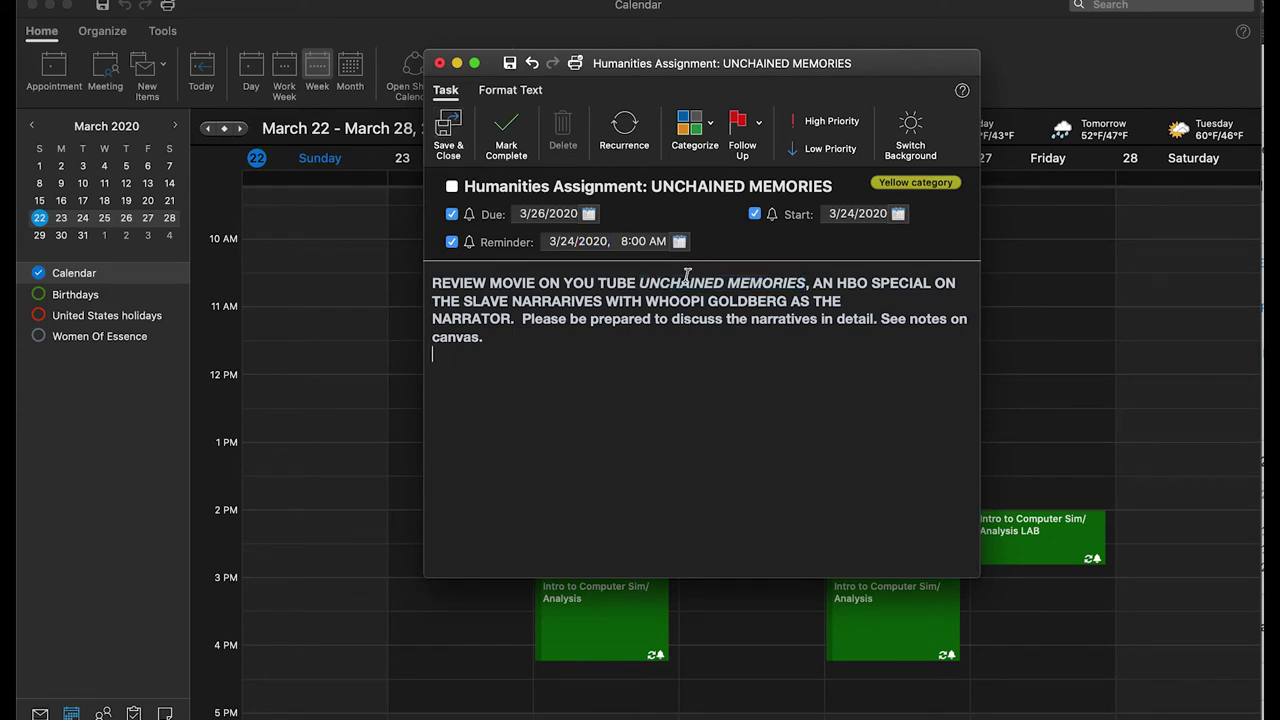
click(832, 122)
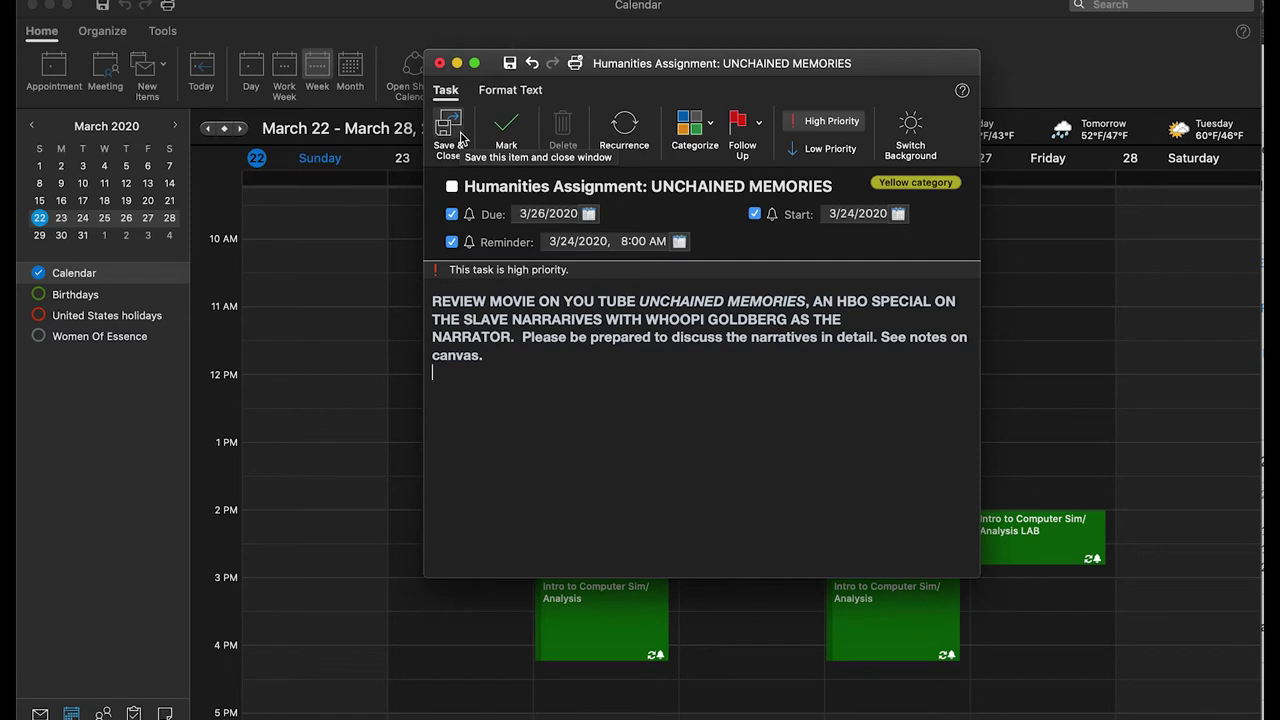
click(461, 138)
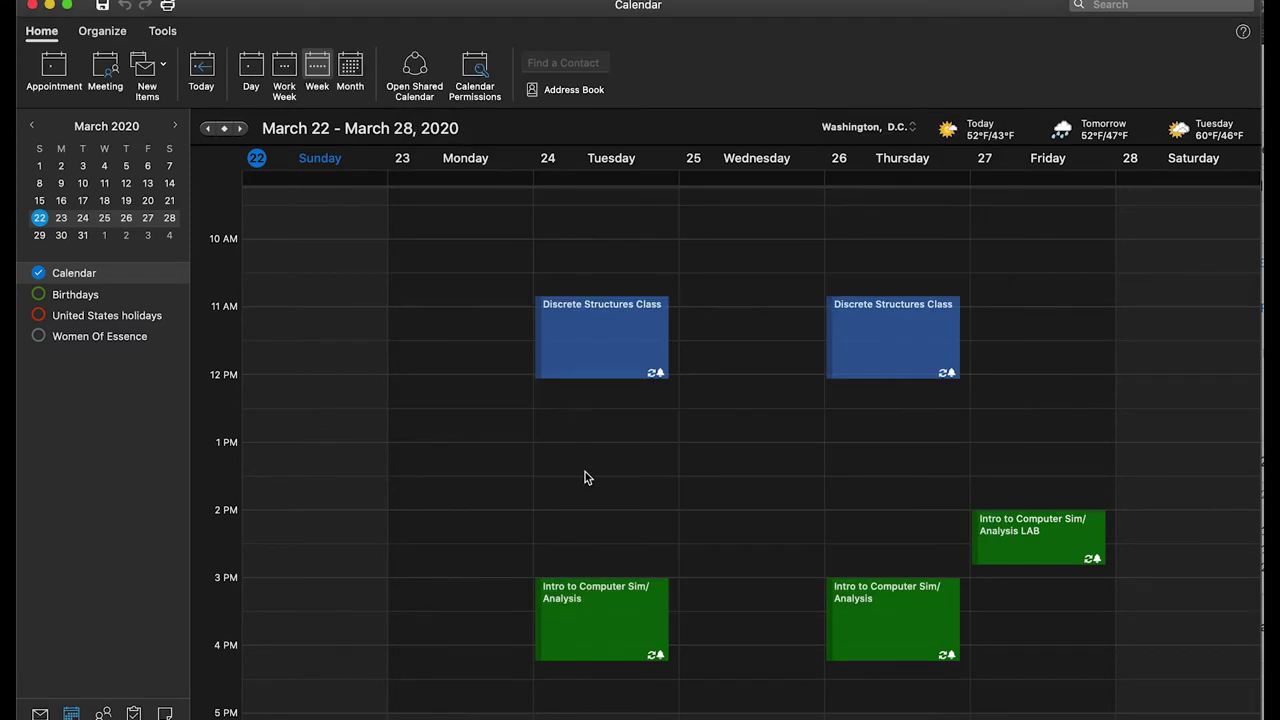
- Switch to the Tasks view and start a new task with an empty notes area
key(super+4)
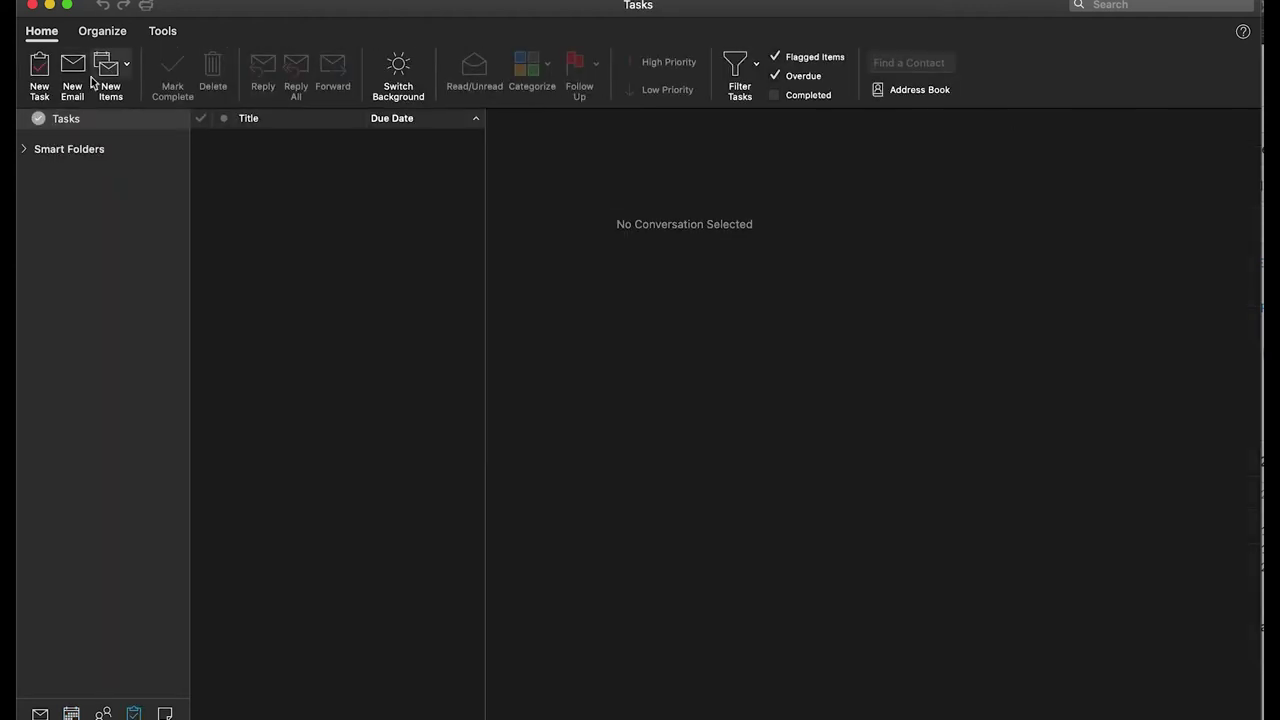
click(110, 66)
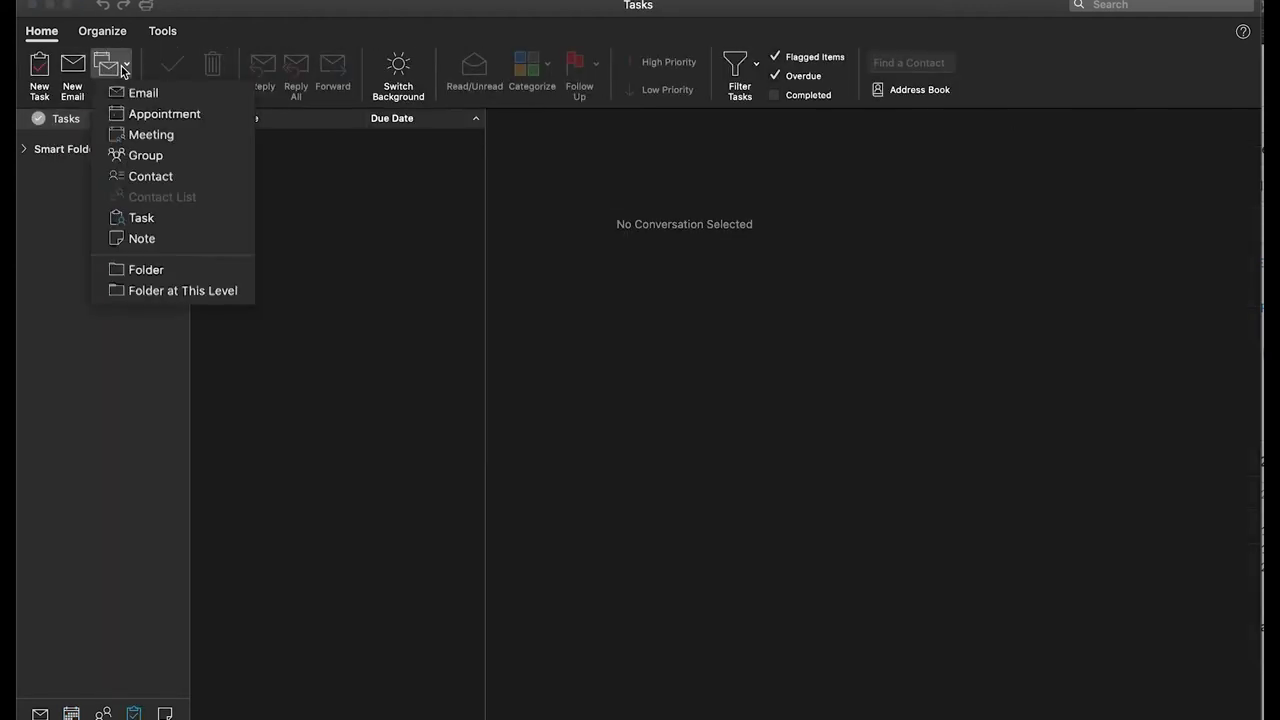
click(151, 219)
click(543, 296)
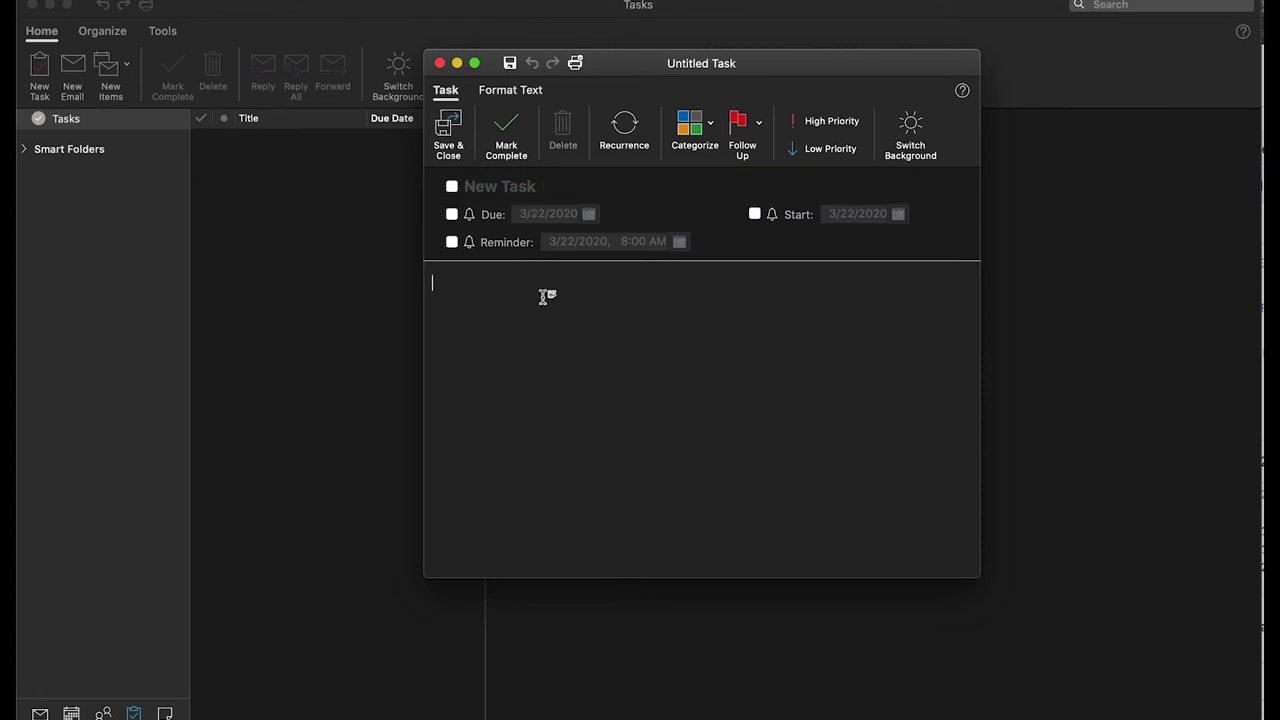
key(super+v)
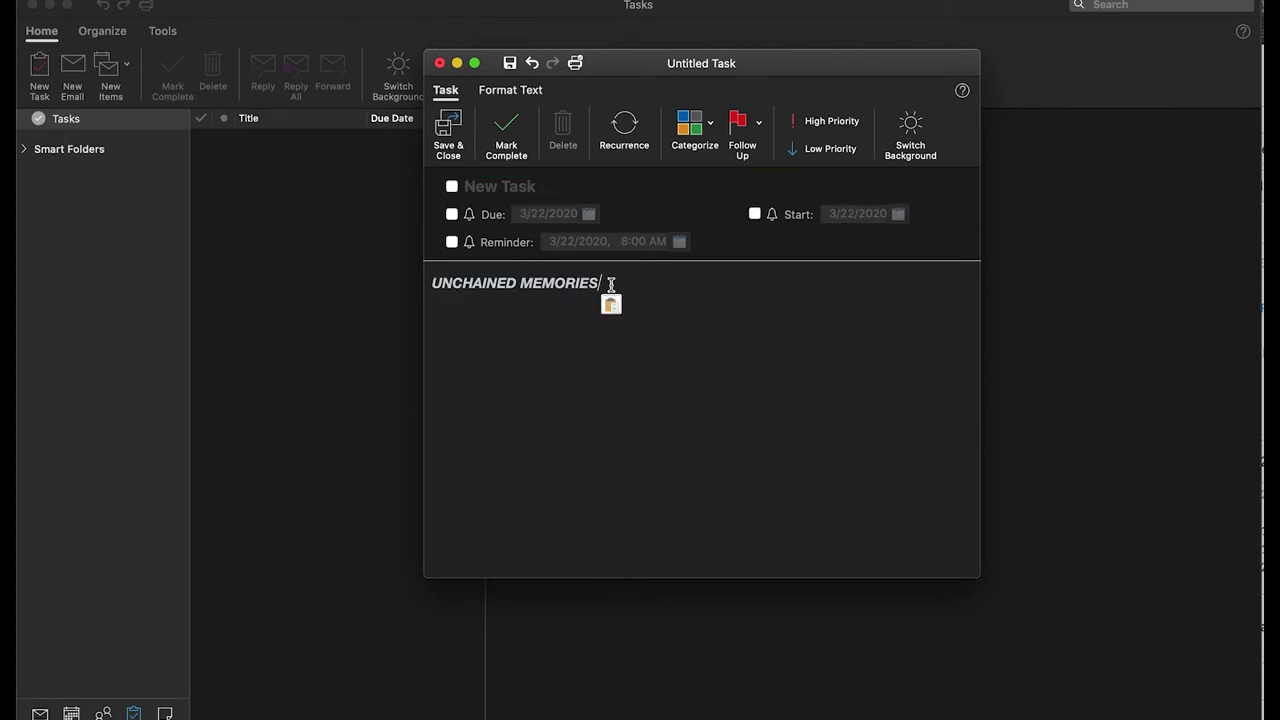
key(super+z)
- Title the new task "Humanities: UNCHAINED MEMORIES", using the copied movie title for the second part
click(536, 185)
text(HUma)
key(BackSpace)
key(BackSpace)
key(BackSpace)
text(y)
key(BackSpace)
text(umi)
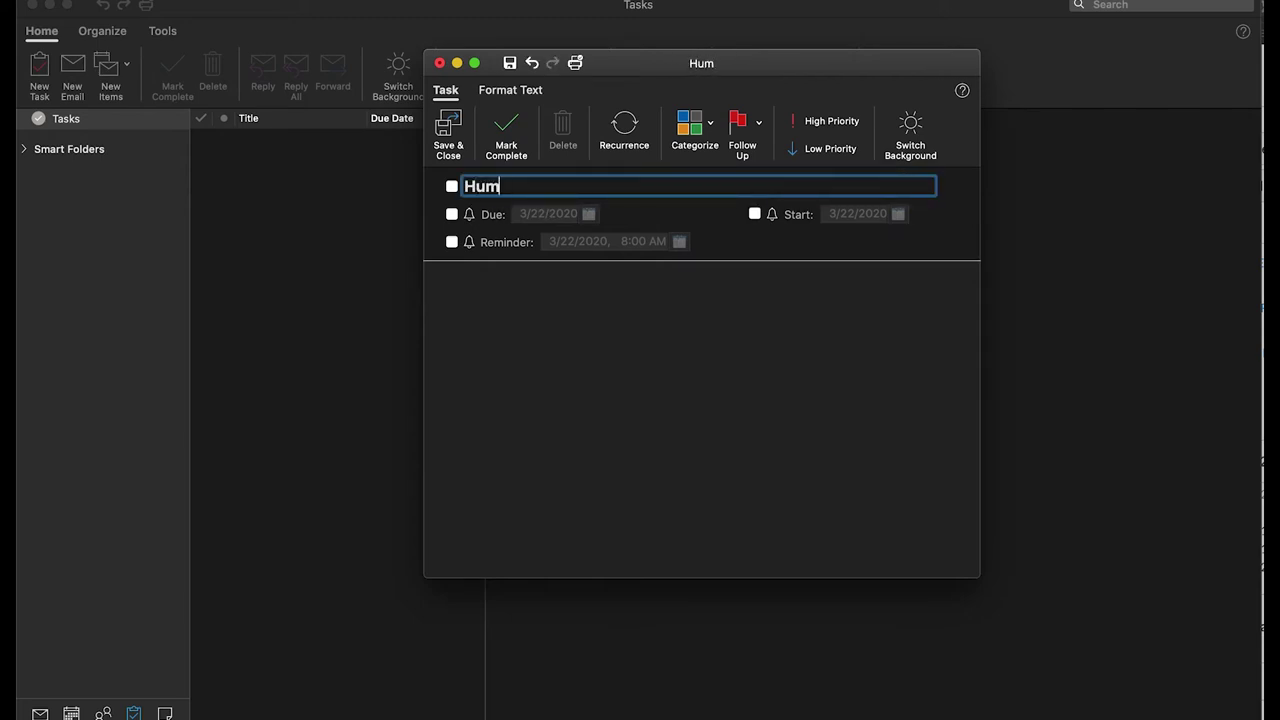
key(BackSpace)
key(BackSpace)
text(manities:)
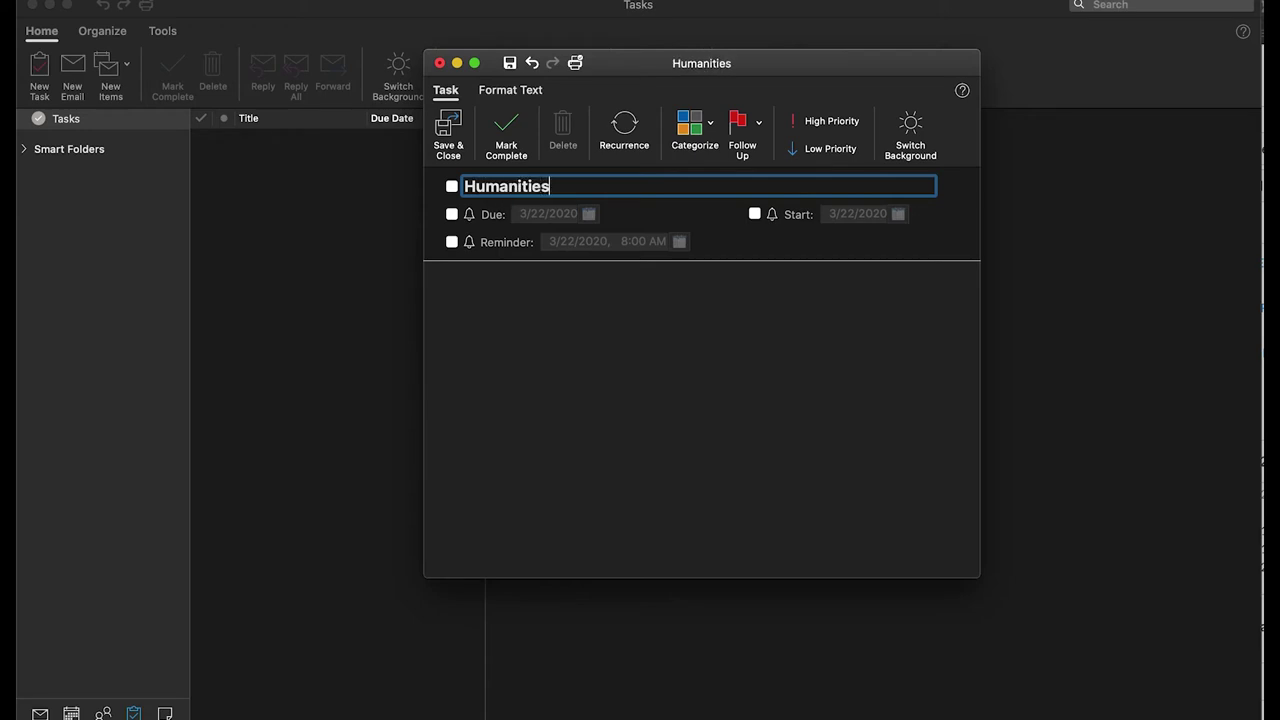
key(super+v)
click(520, 332)
- Turn on the task's due date and reminder, and mark it as high priority
click(452, 214)
click(452, 186)
click(452, 186)
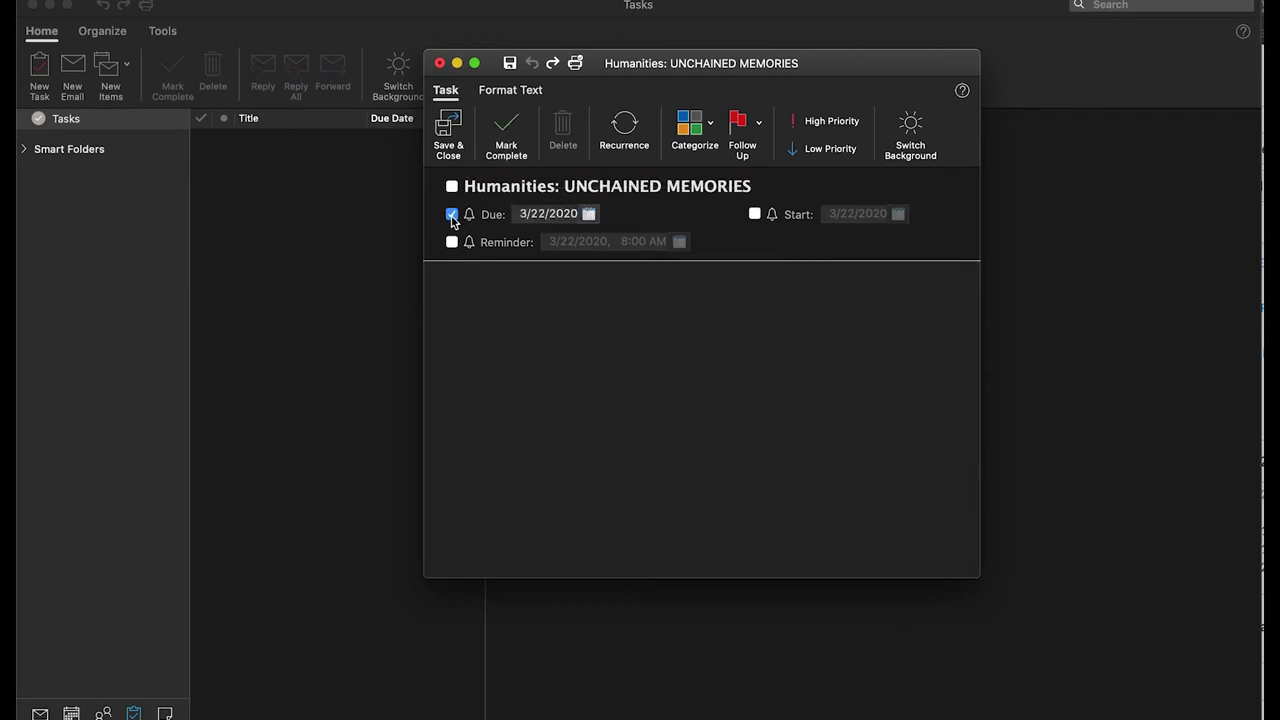
click(833, 124)
click(452, 243)
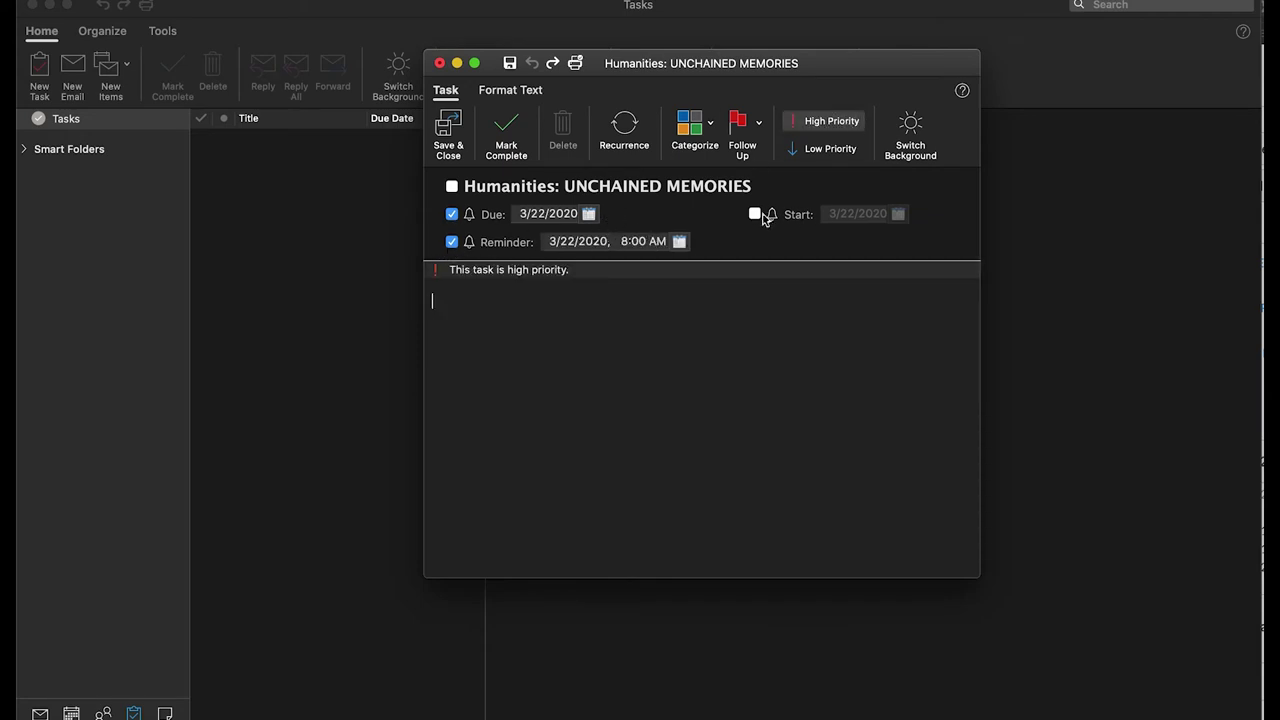
- Set the task's start date to 3/24/2020, its due date to 3/26/2020 and its reminder date to 3/24/2020
click(763, 217)
click(898, 214)
click(871, 326)
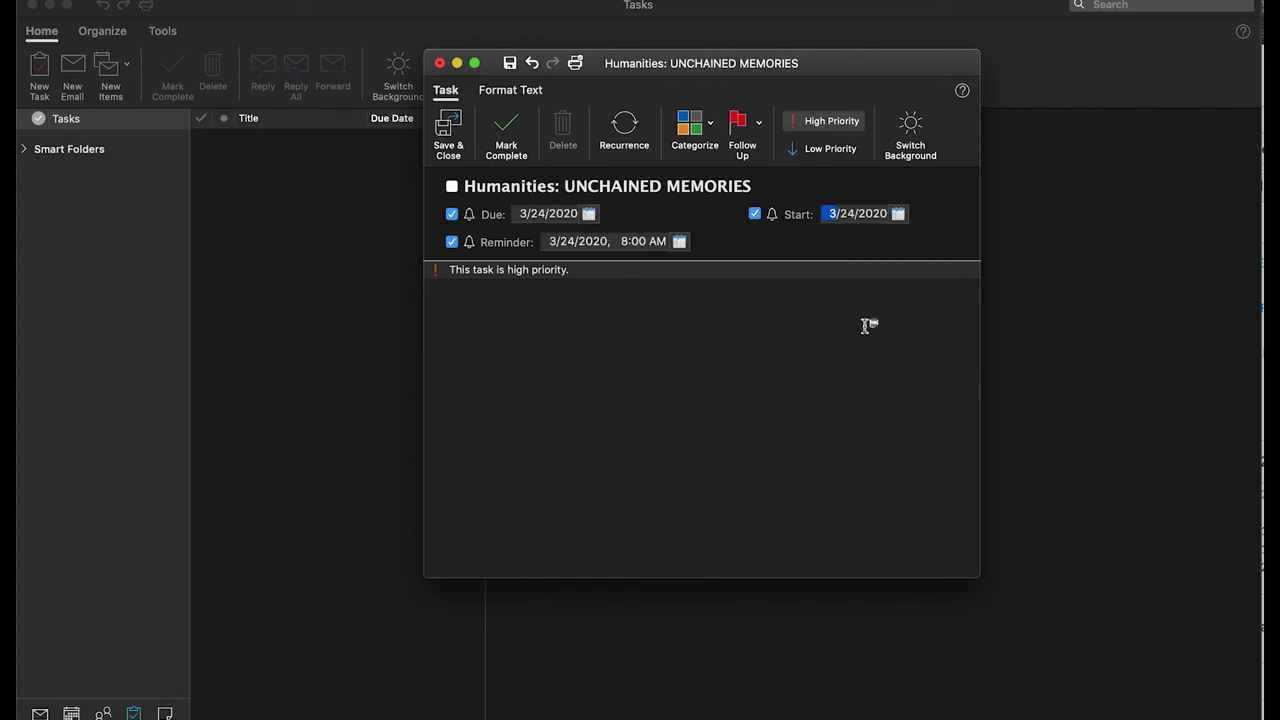
click(590, 215)
click(593, 331)
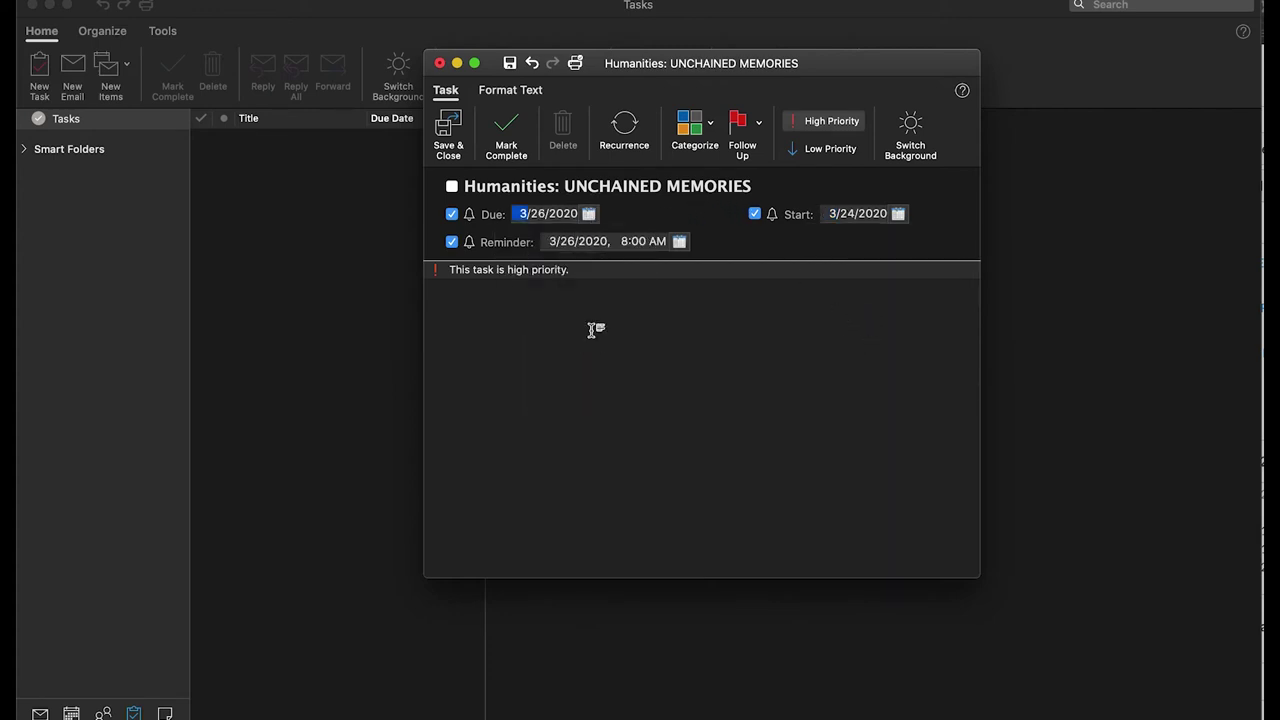
click(680, 242)
click(587, 363)
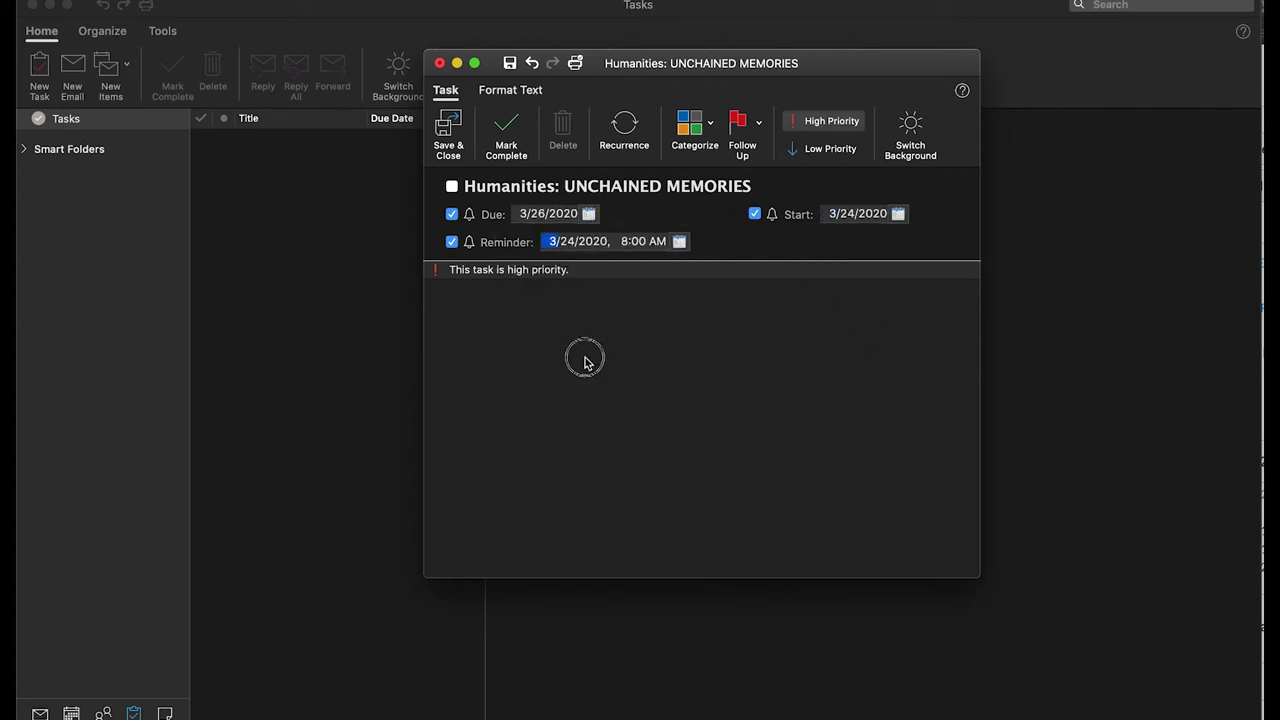
- Add the "REVIEW MOVIE ON YOU TUBE UNCHAINED MEMORIES" assignment instructions to the task's notes, and save and close the task
key(super+z)
mouse_move(17, 235)
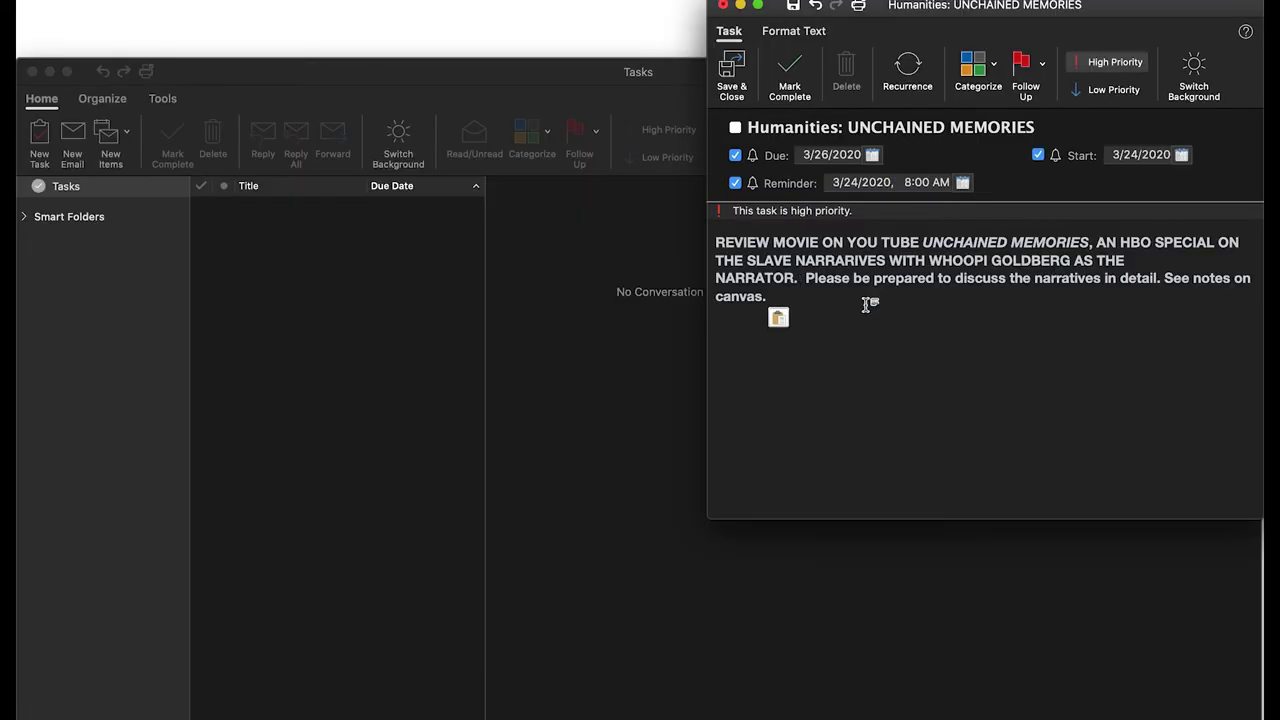
key(Escape)
click(731, 72)
drag(723, 80, 723, 3)
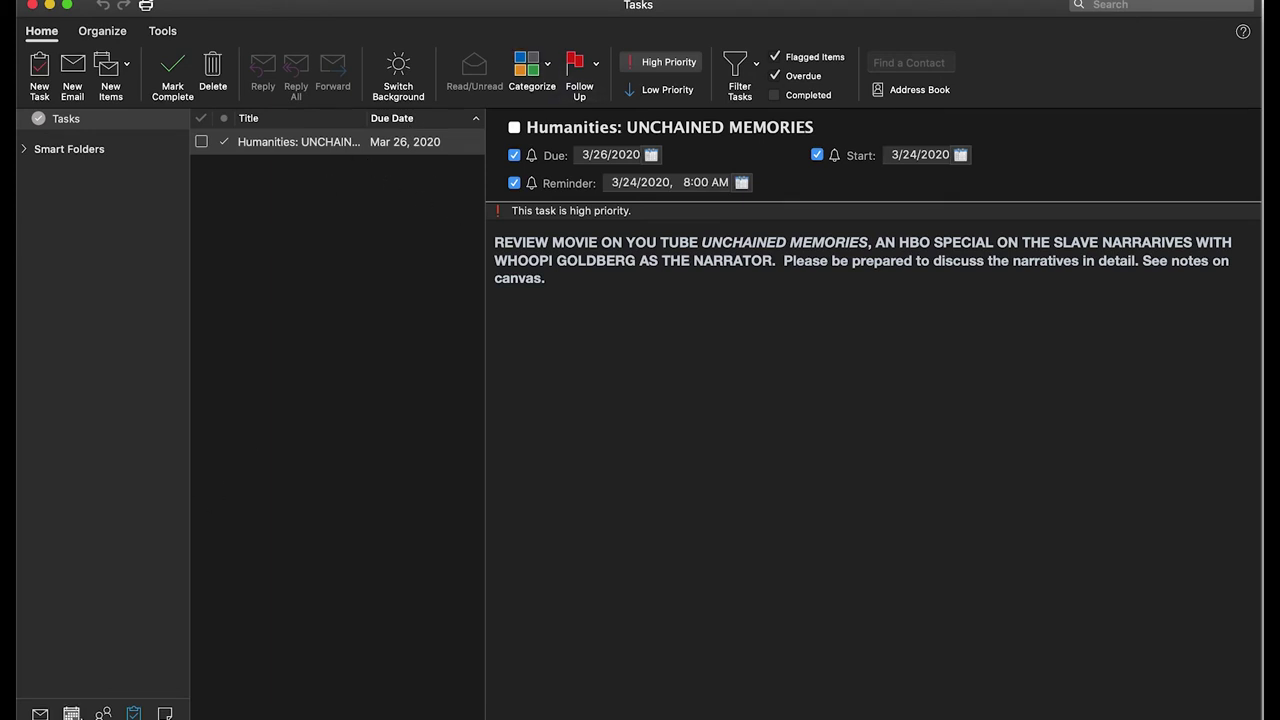
- Check the week's calendar, return to the task list and assign the Yellow category to the Humanities task
key(super+2)
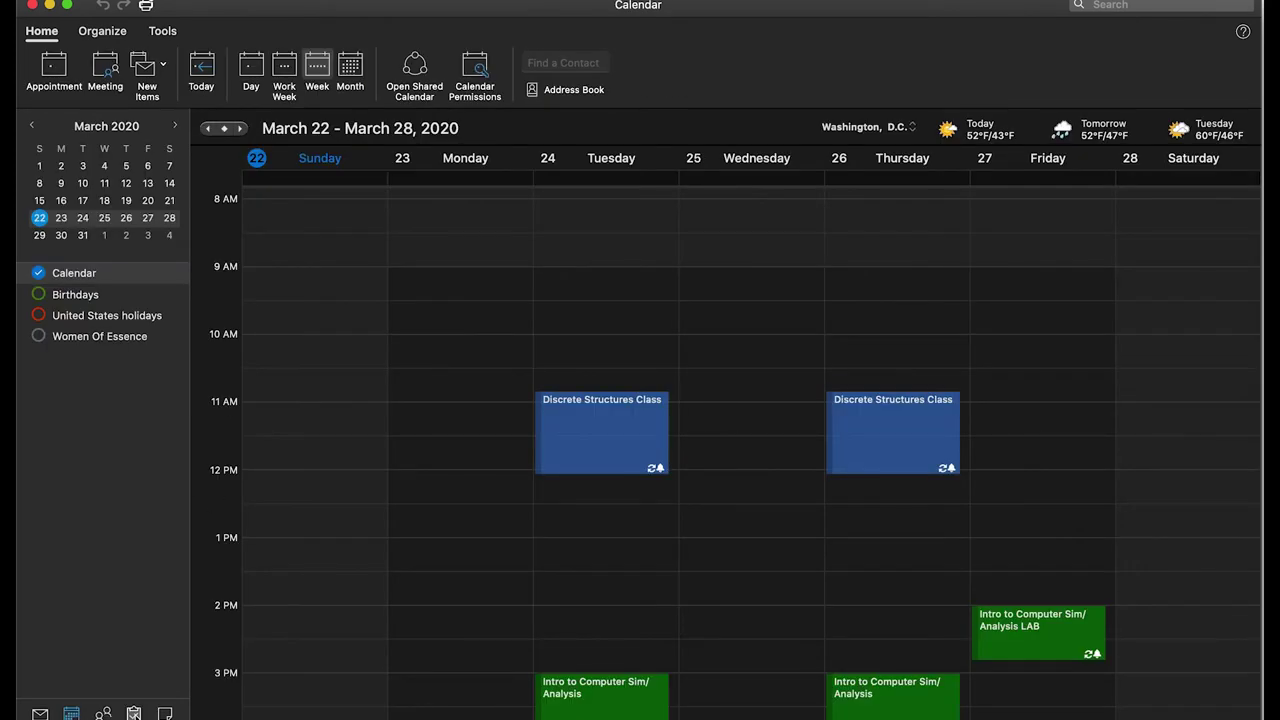
click(133, 713)
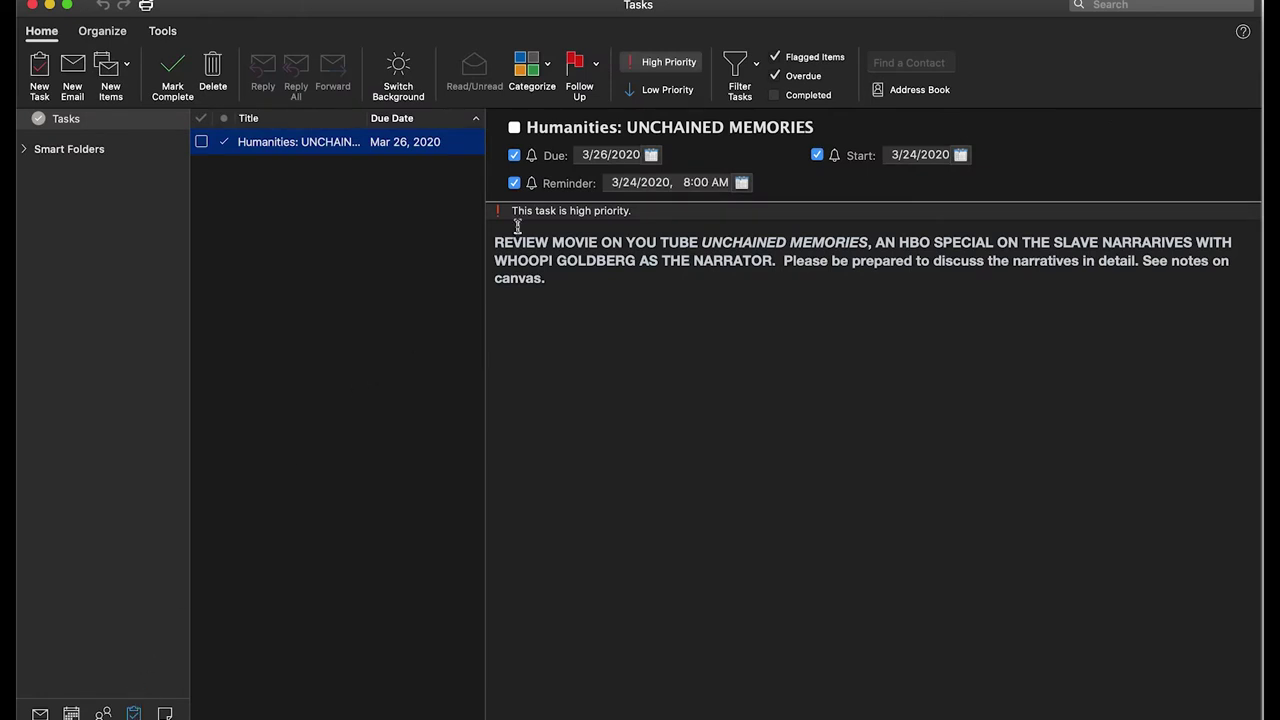
click(528, 72)
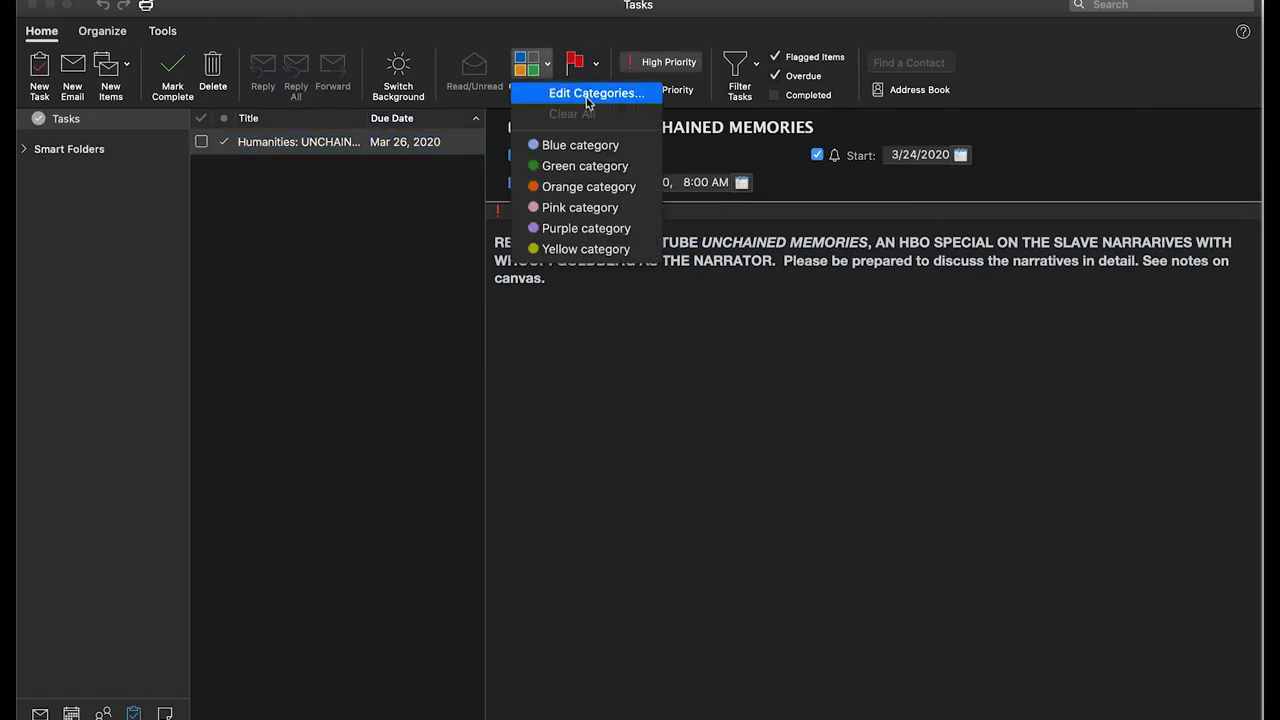
click(586, 249)
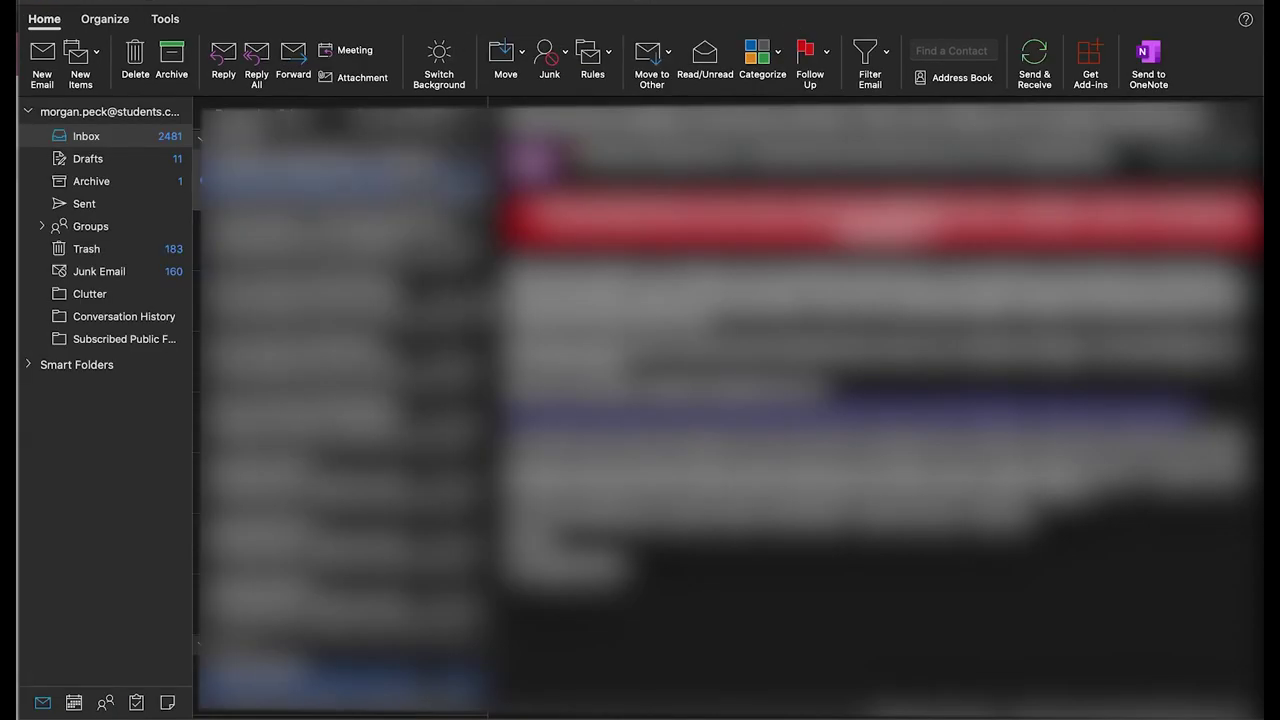
- Review the calendar's month views for March and April 2020, and the week of April 19 to 25
click(75, 705)
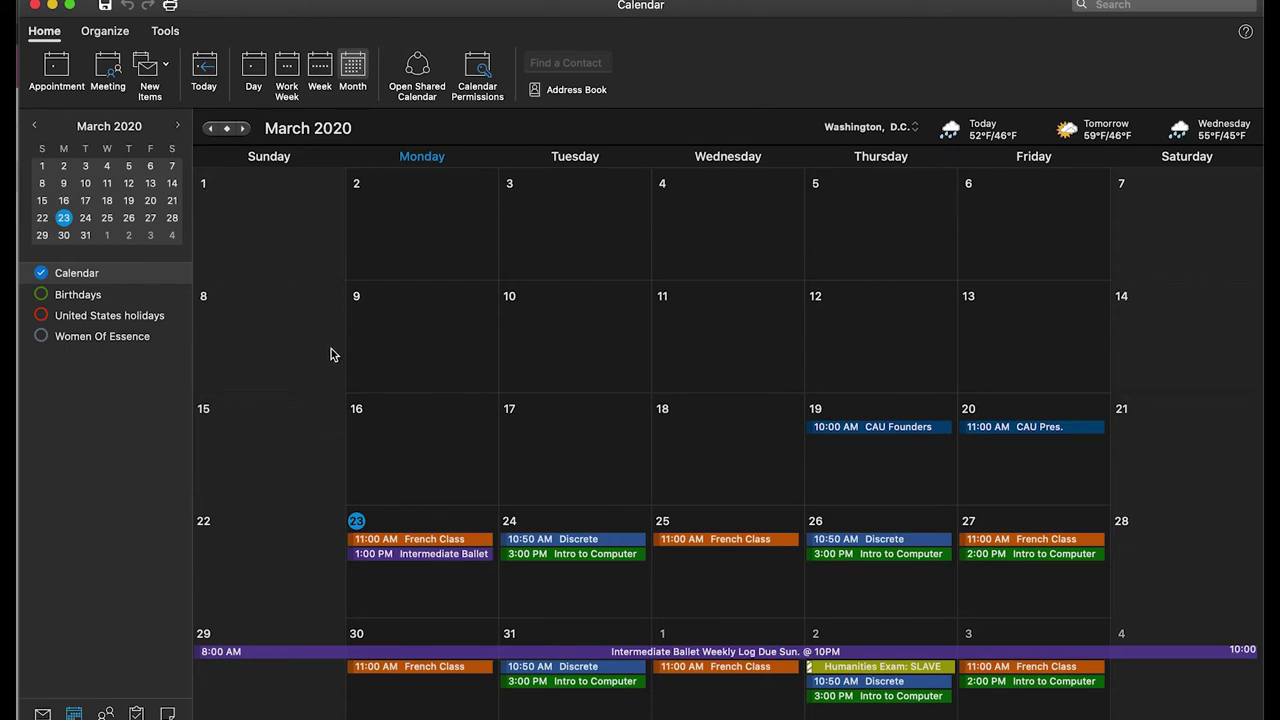
click(243, 128)
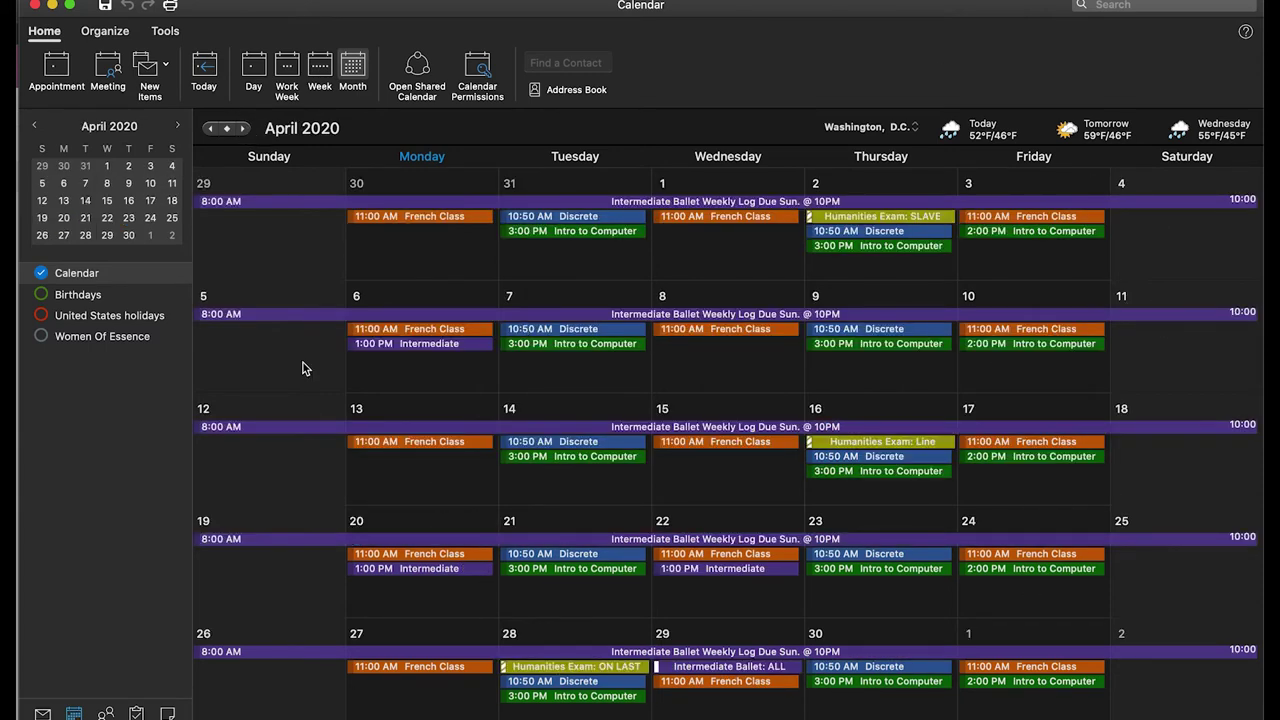
click(320, 68)
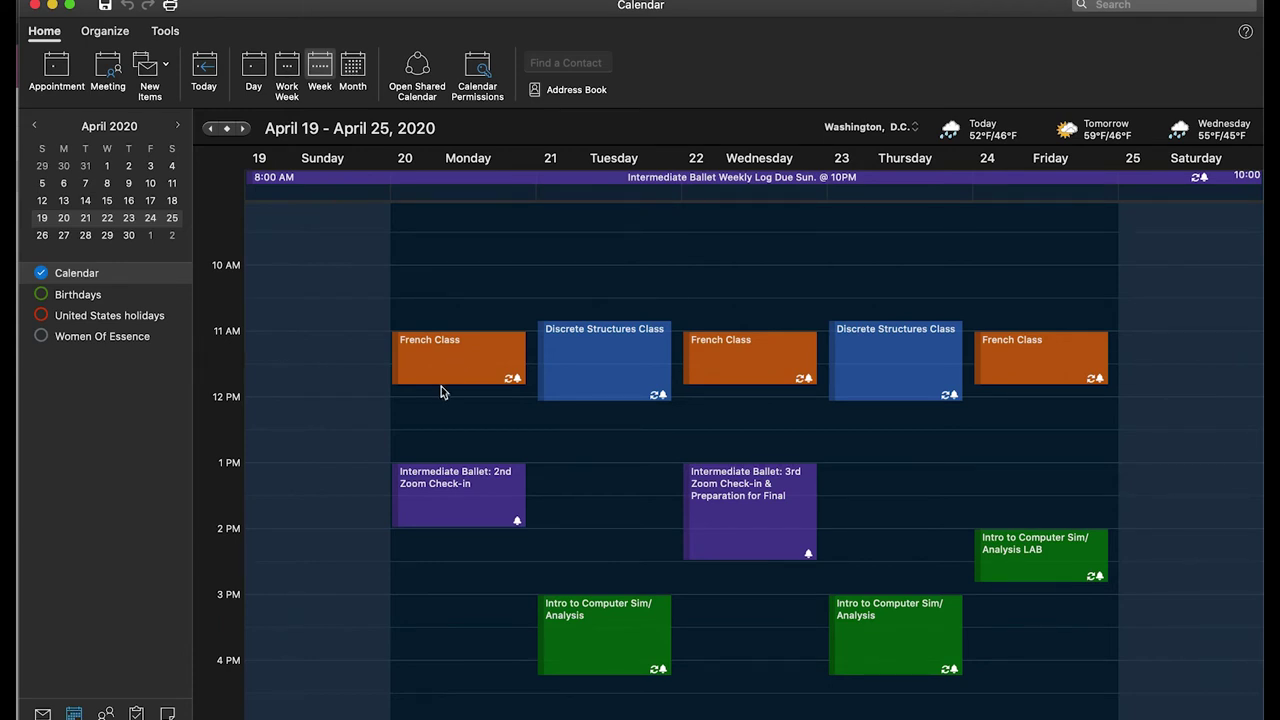
click(480, 502)
click(497, 440)
- Examine the notes, due dates, reminders and categories of the Humanities and Physical Science tasks in the task list, and return to the calendar
click(136, 713)
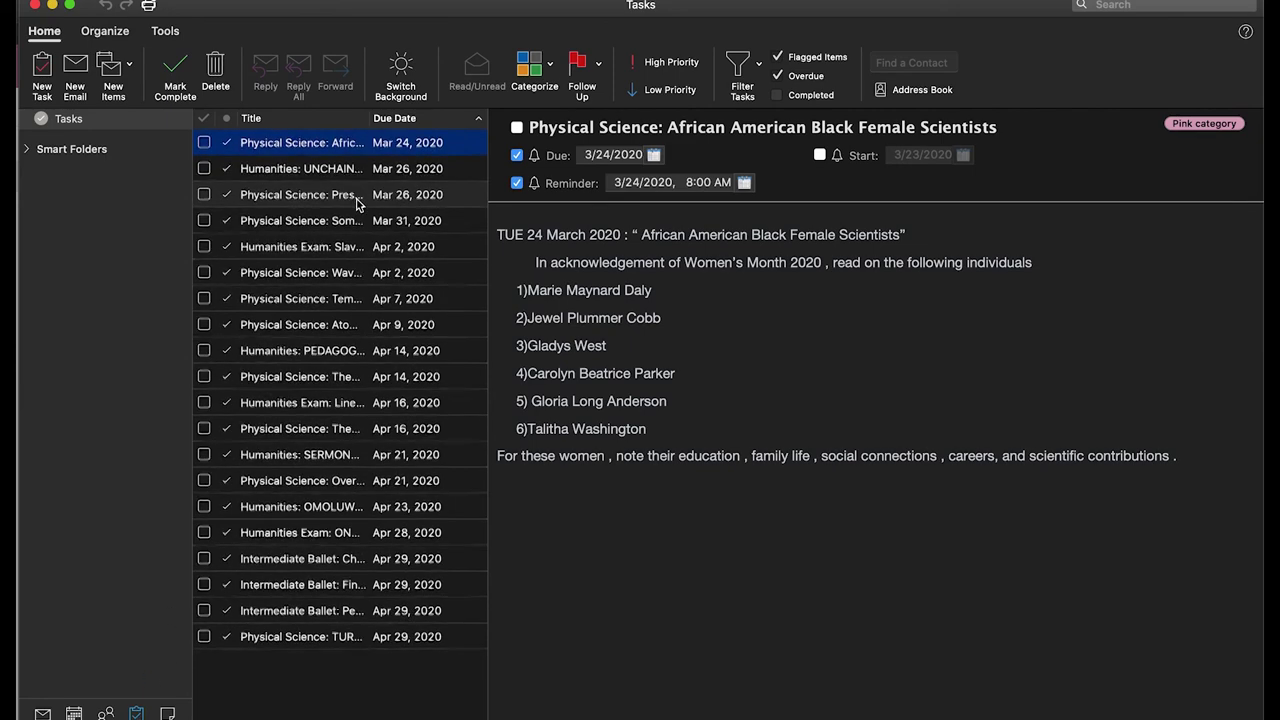
click(389, 170)
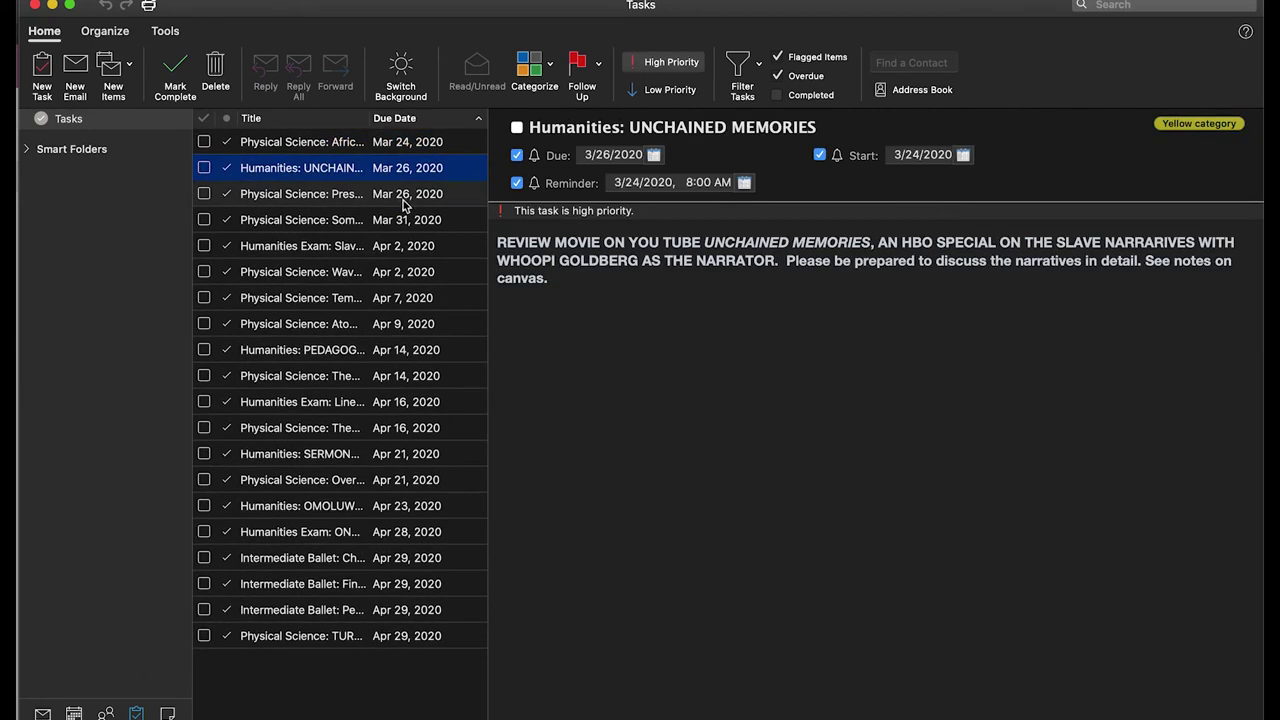
click(403, 197)
click(406, 220)
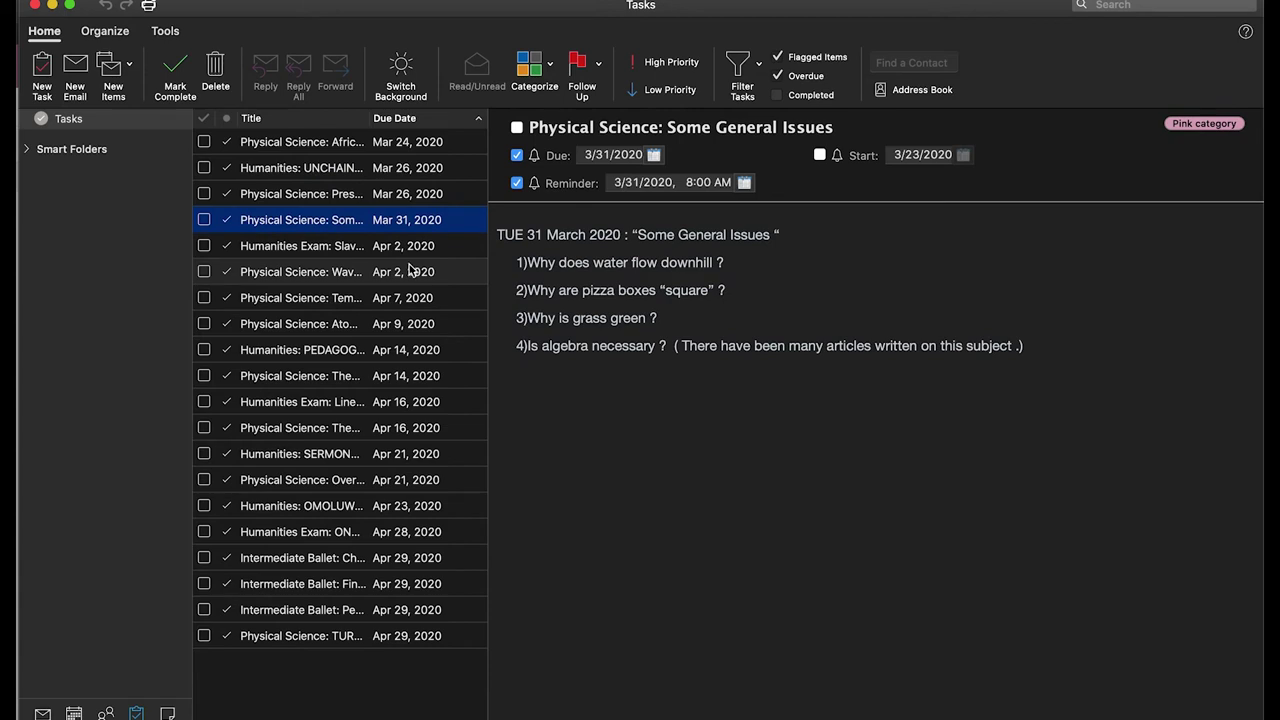
click(409, 251)
click(410, 276)
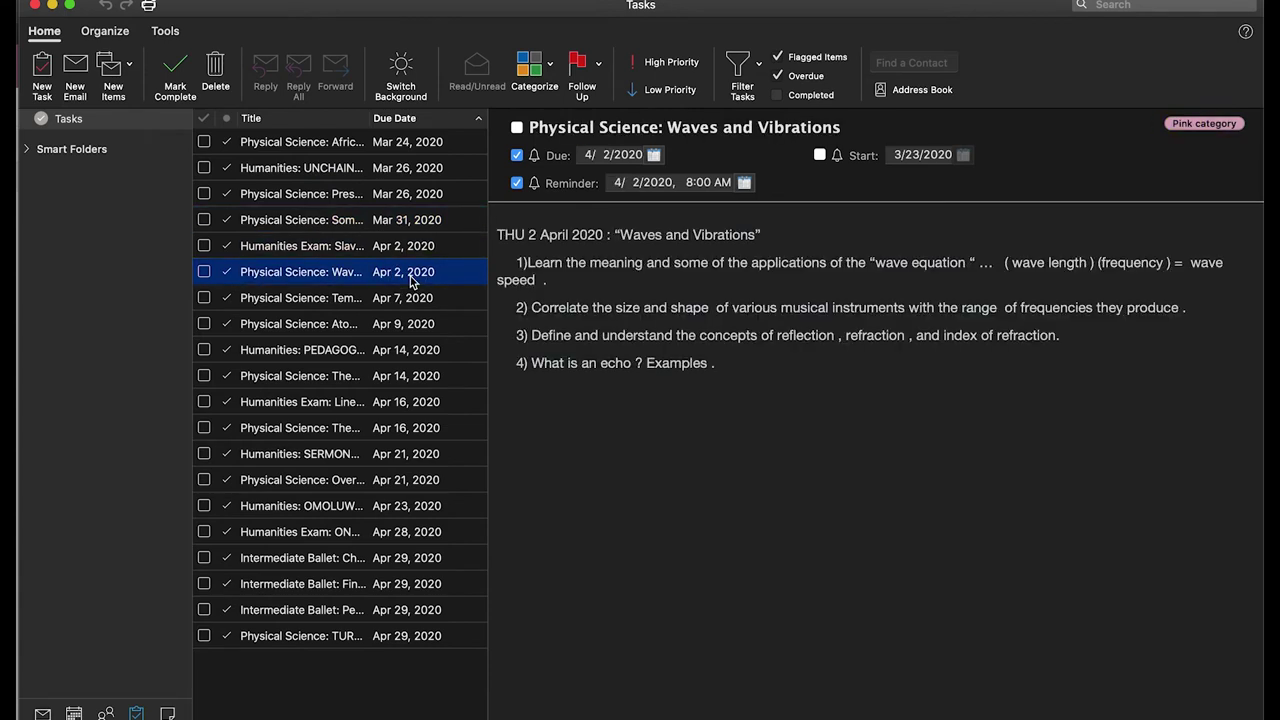
click(410, 300)
click(415, 323)
click(412, 349)
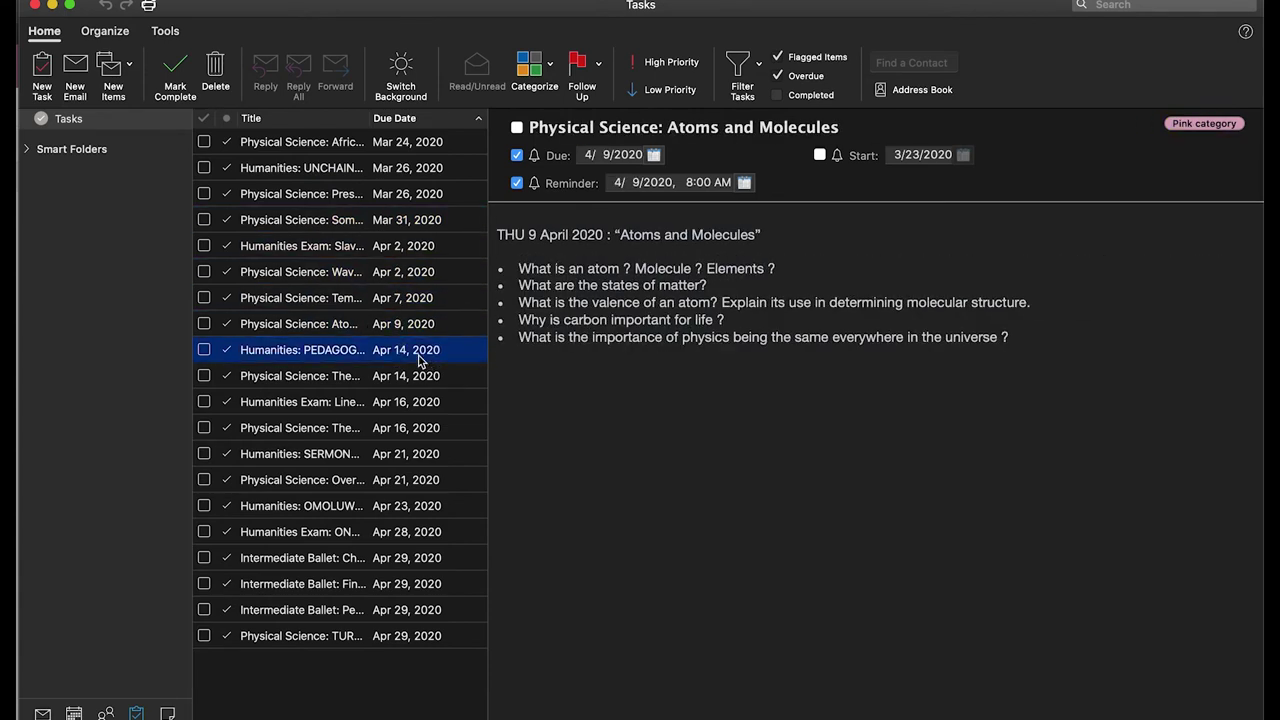
click(404, 142)
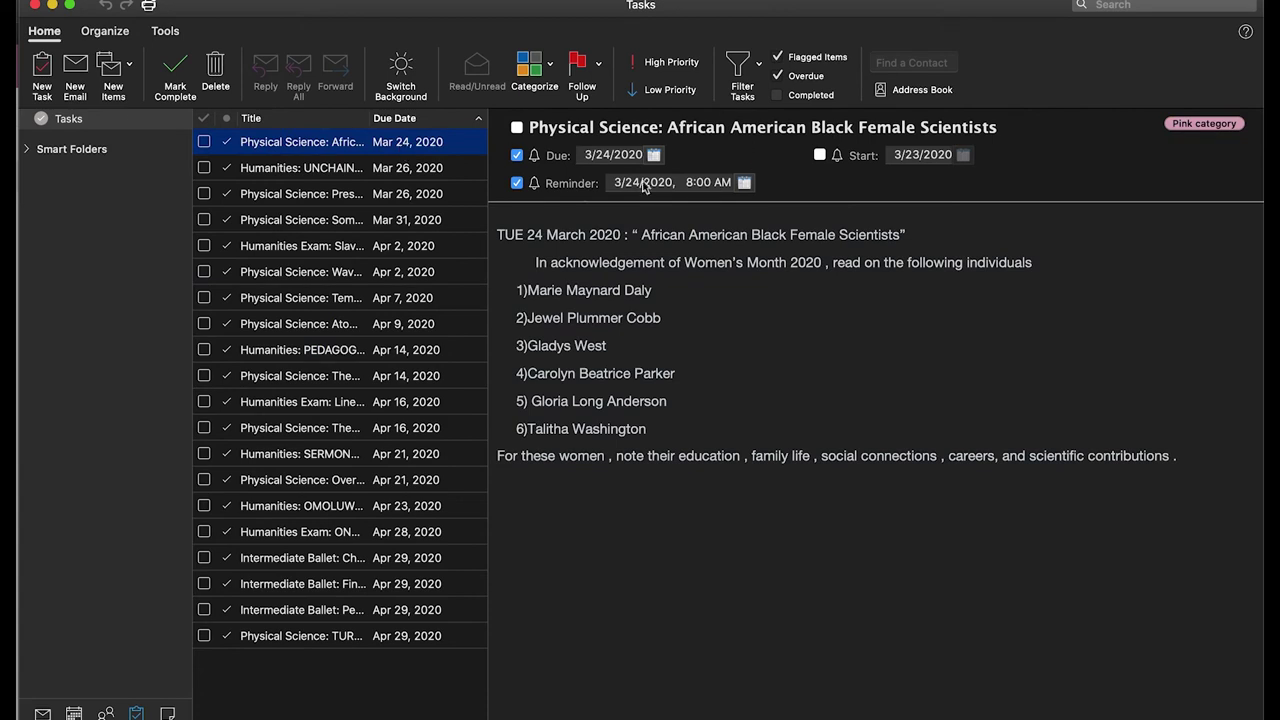
click(310, 170)
click(388, 196)
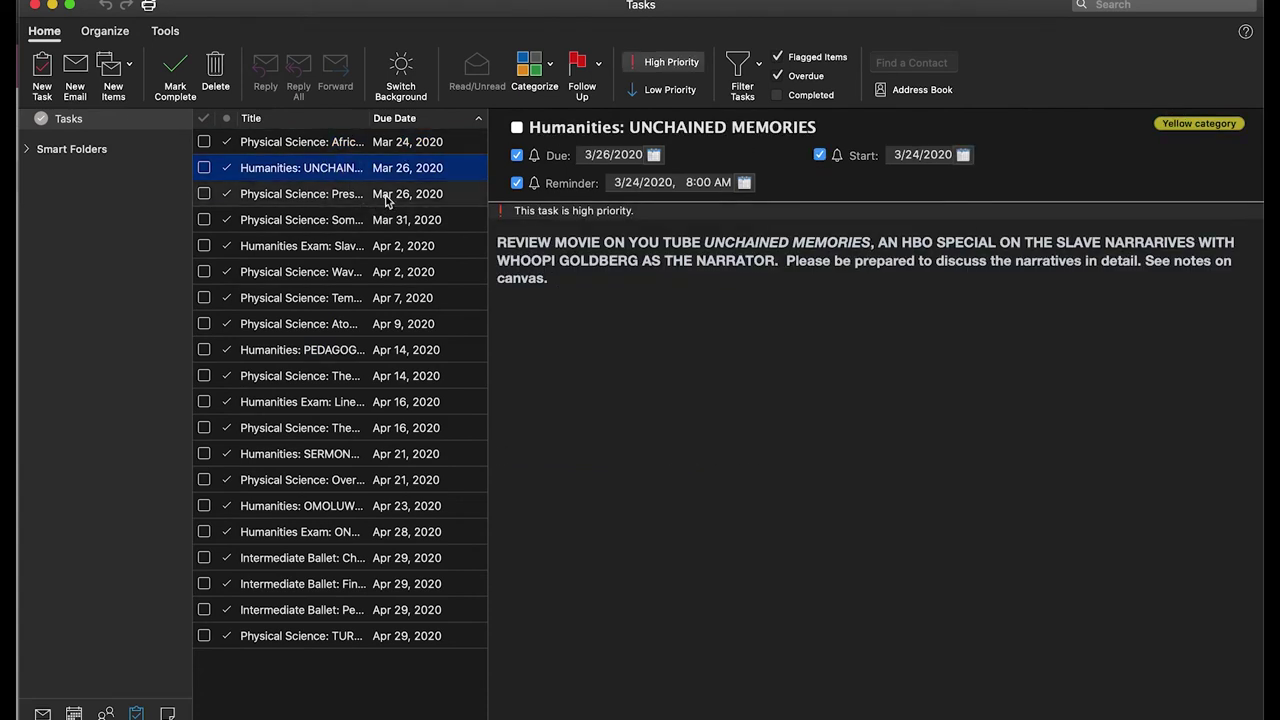
click(395, 221)
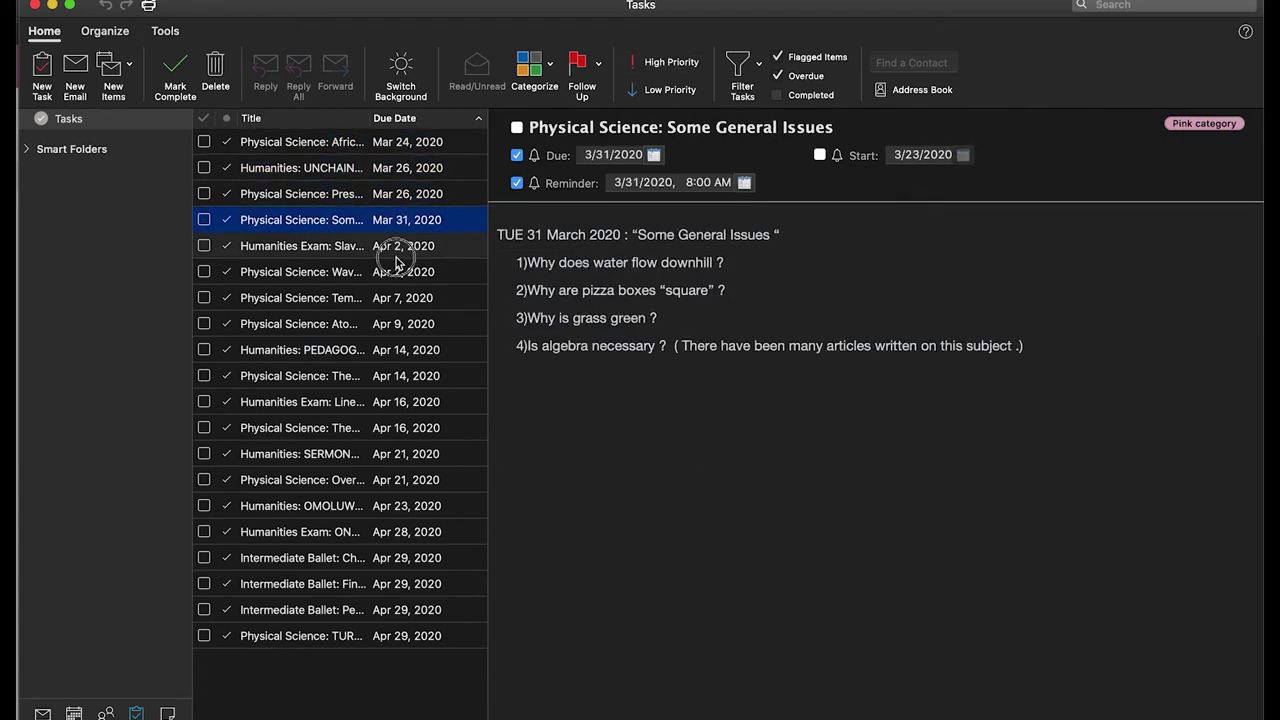
click(397, 247)
click(398, 274)
click(404, 320)
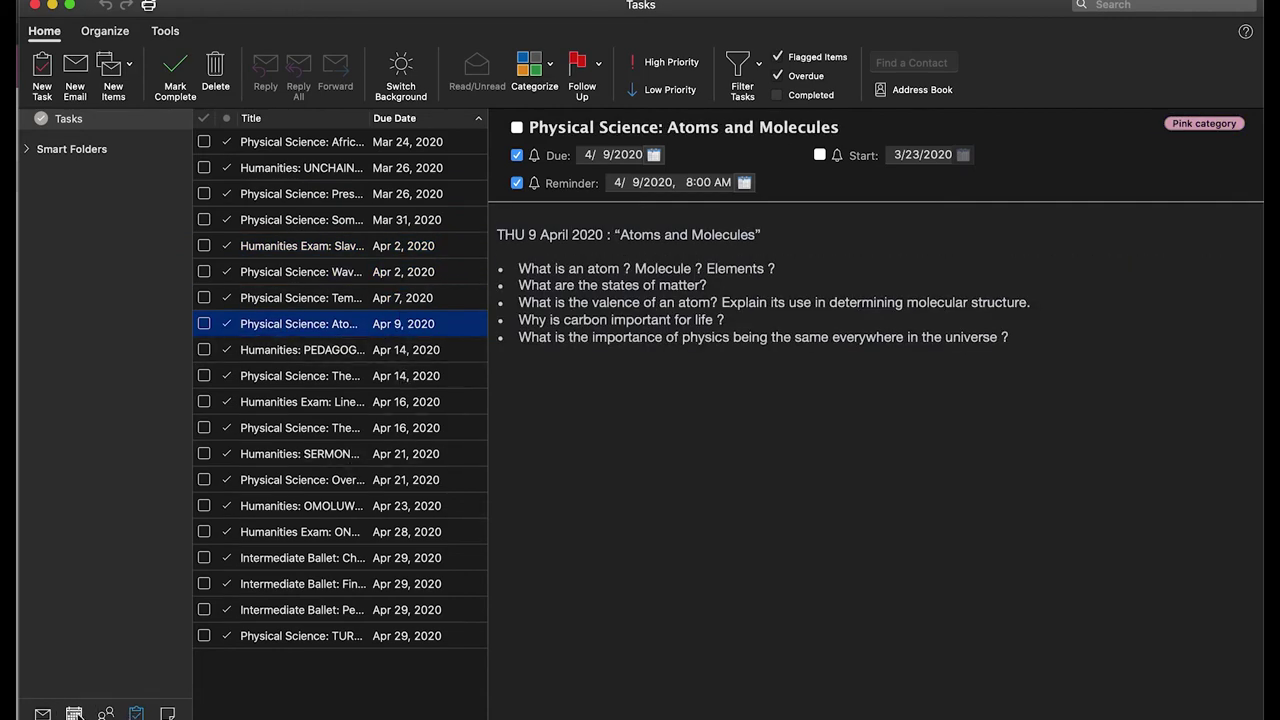
click(74, 713)
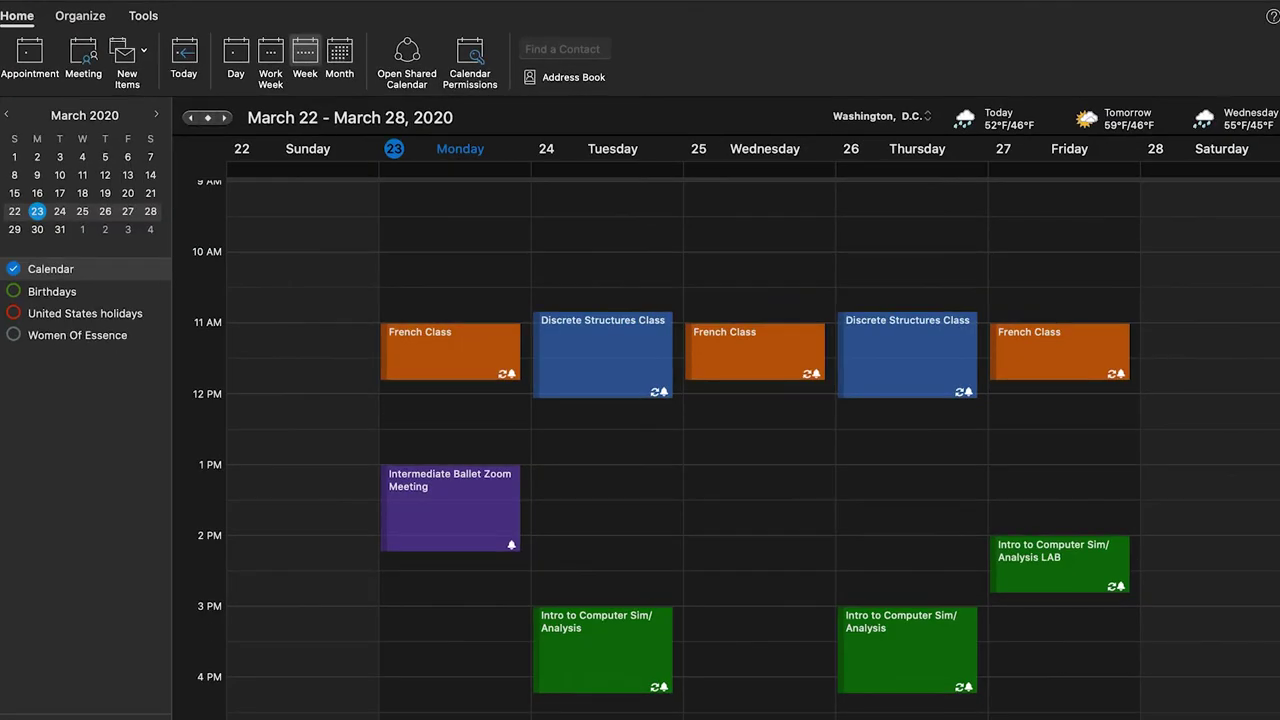
- Open the whole Tuesday Discrete Structures Class series, examine its notes and recurrence, and close it
right_click(602, 365)
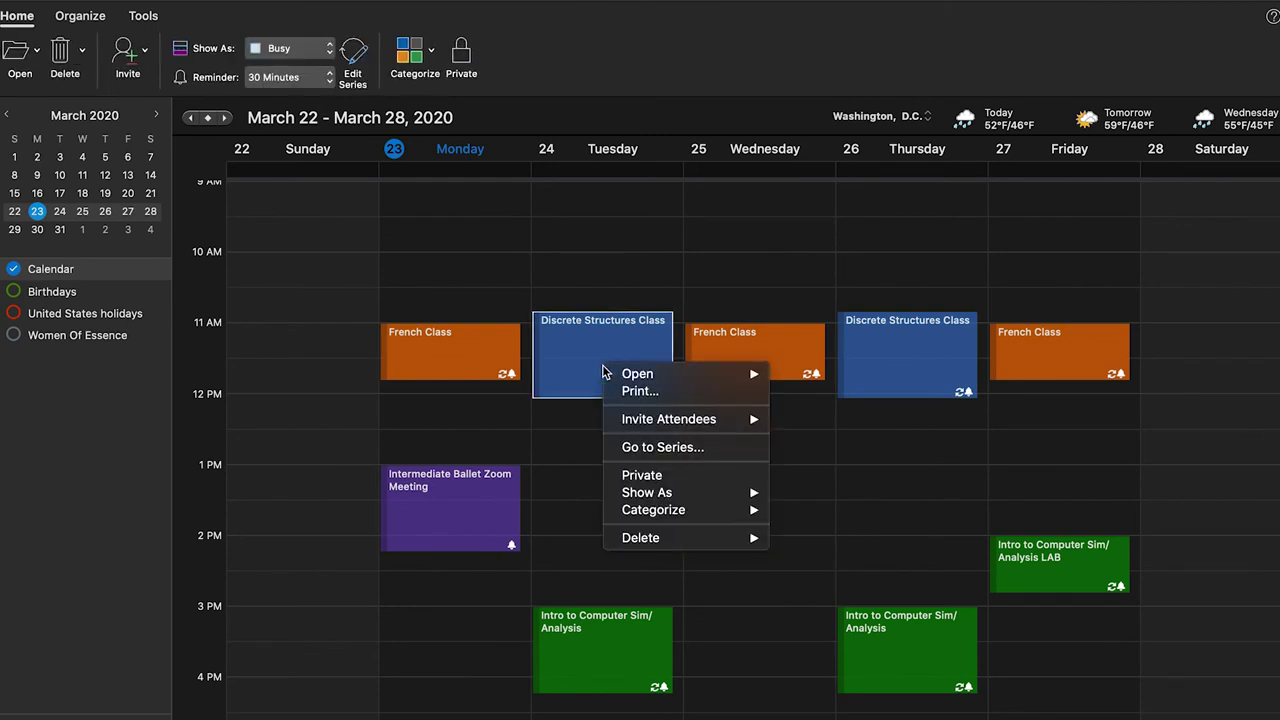
mouse_move(648, 379)
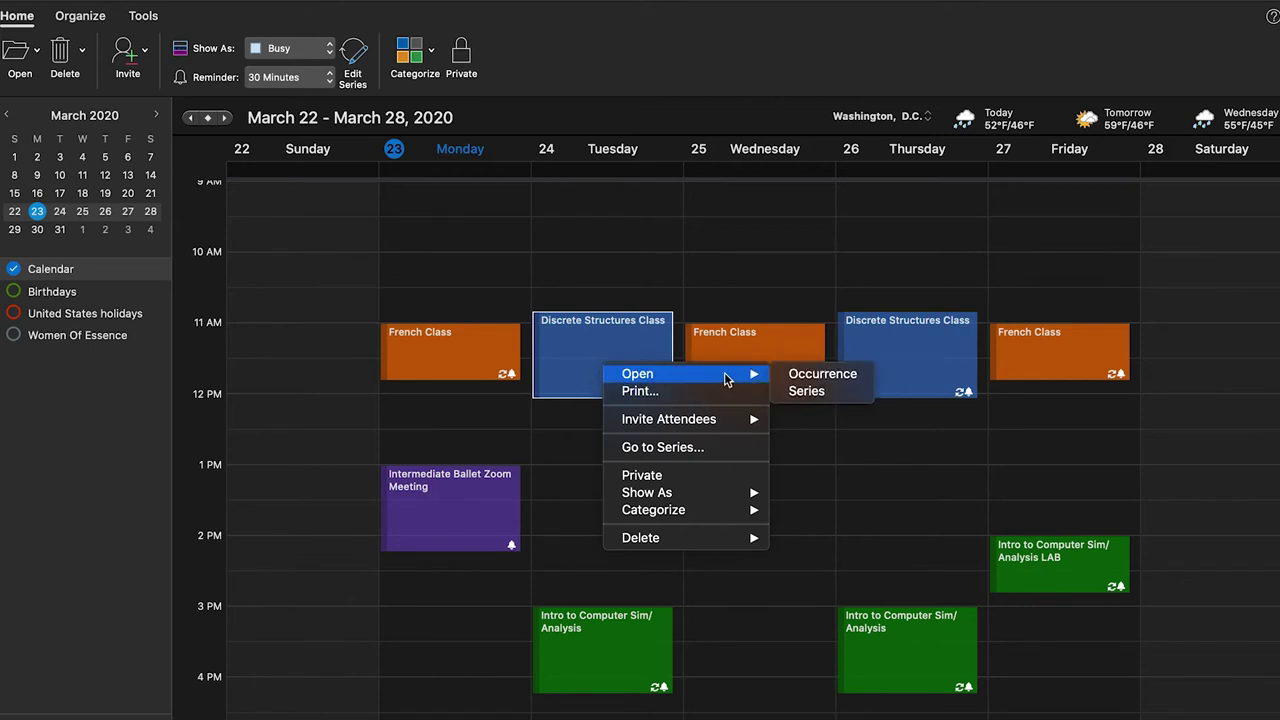
click(799, 392)
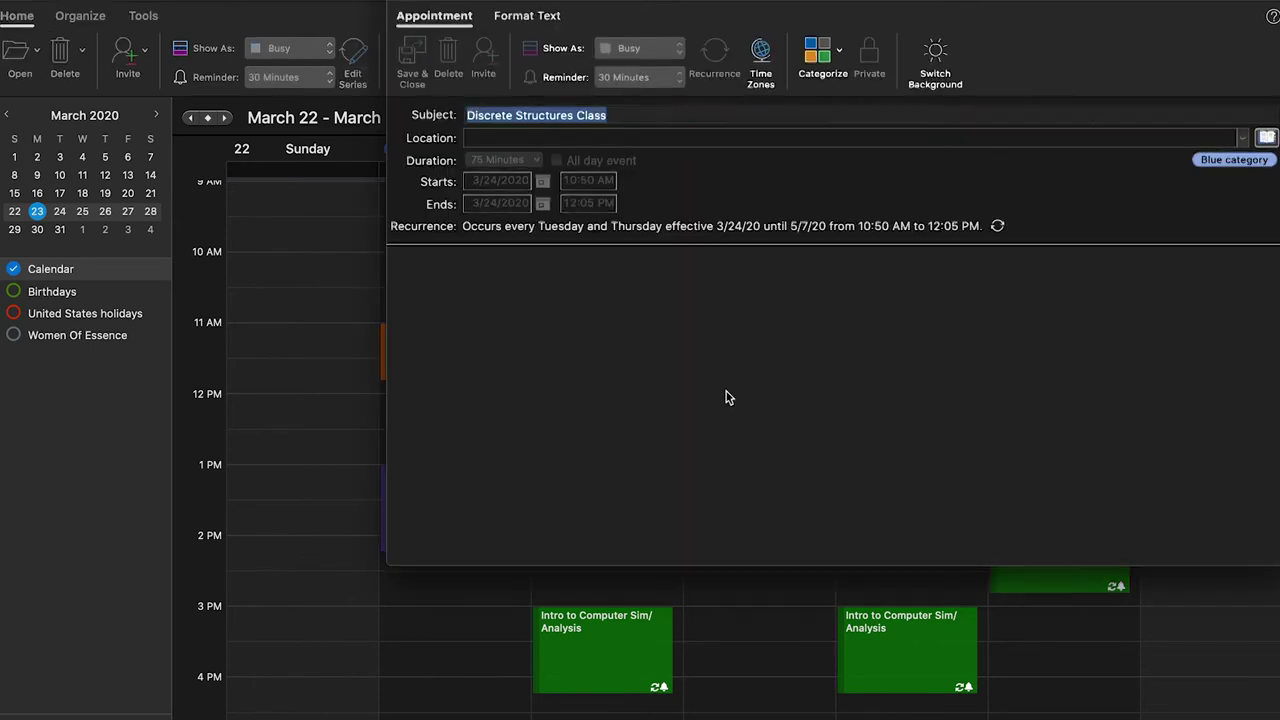
click(500, 348)
click(481, 329)
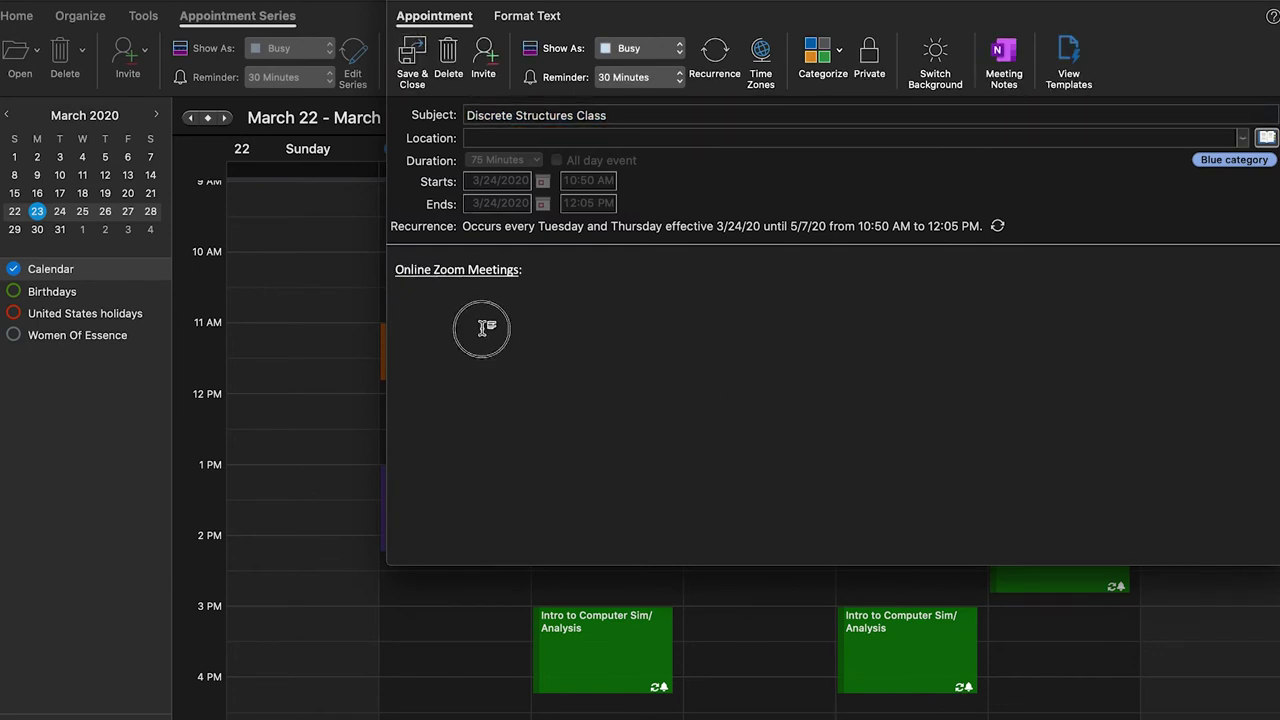
click(405, 2)
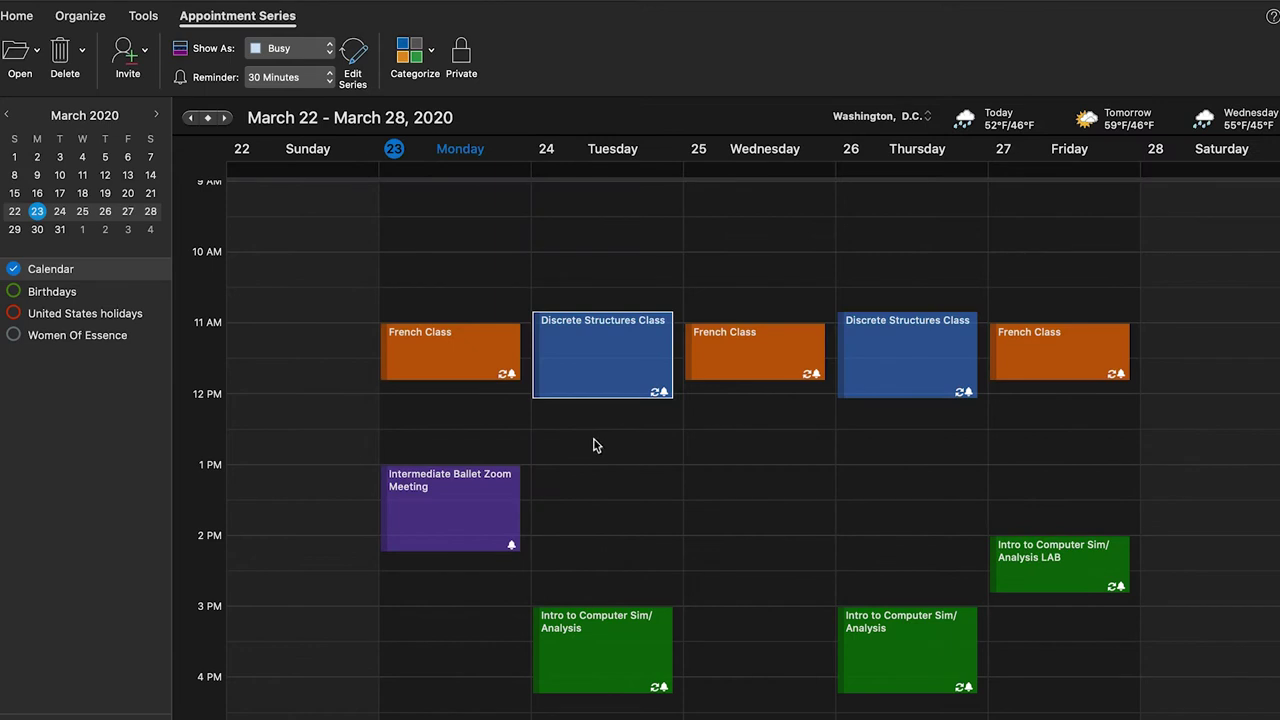
- Examine the French Class series details and close them, check the task list, and return to the calendar
right_click(450, 372)
mouse_move(480, 374)
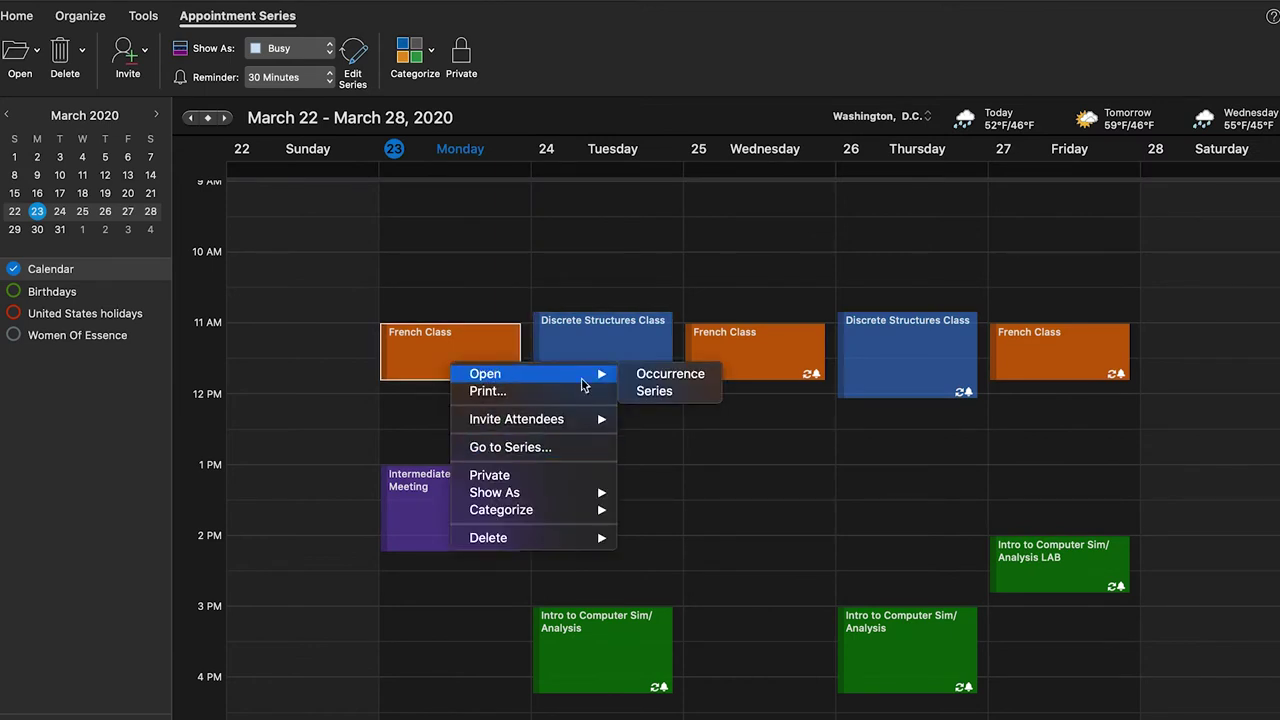
click(673, 391)
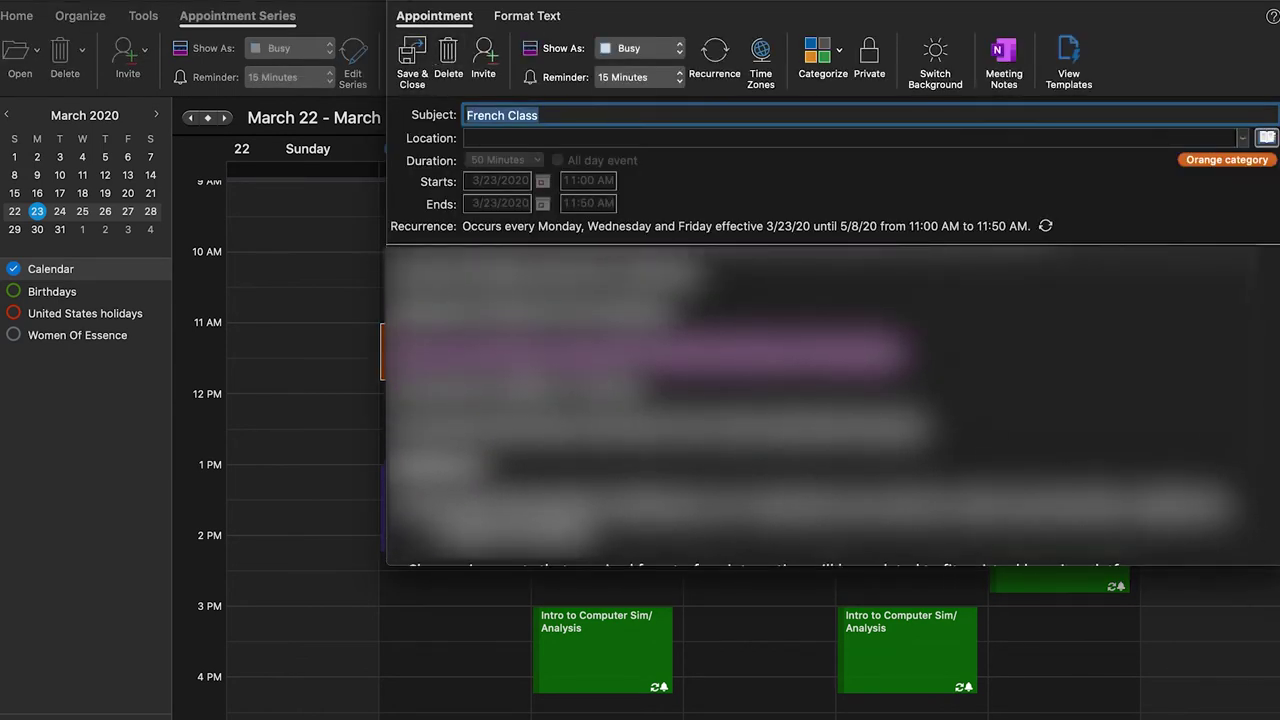
click(406, 3)
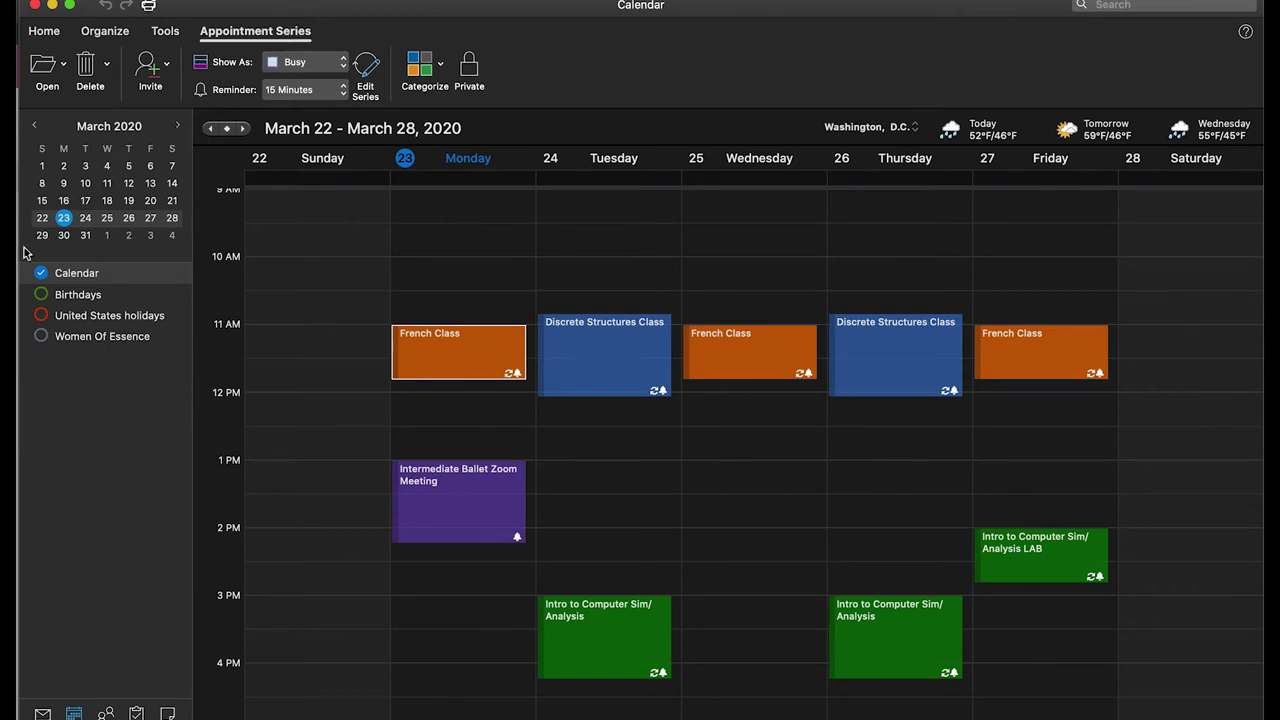
click(138, 713)
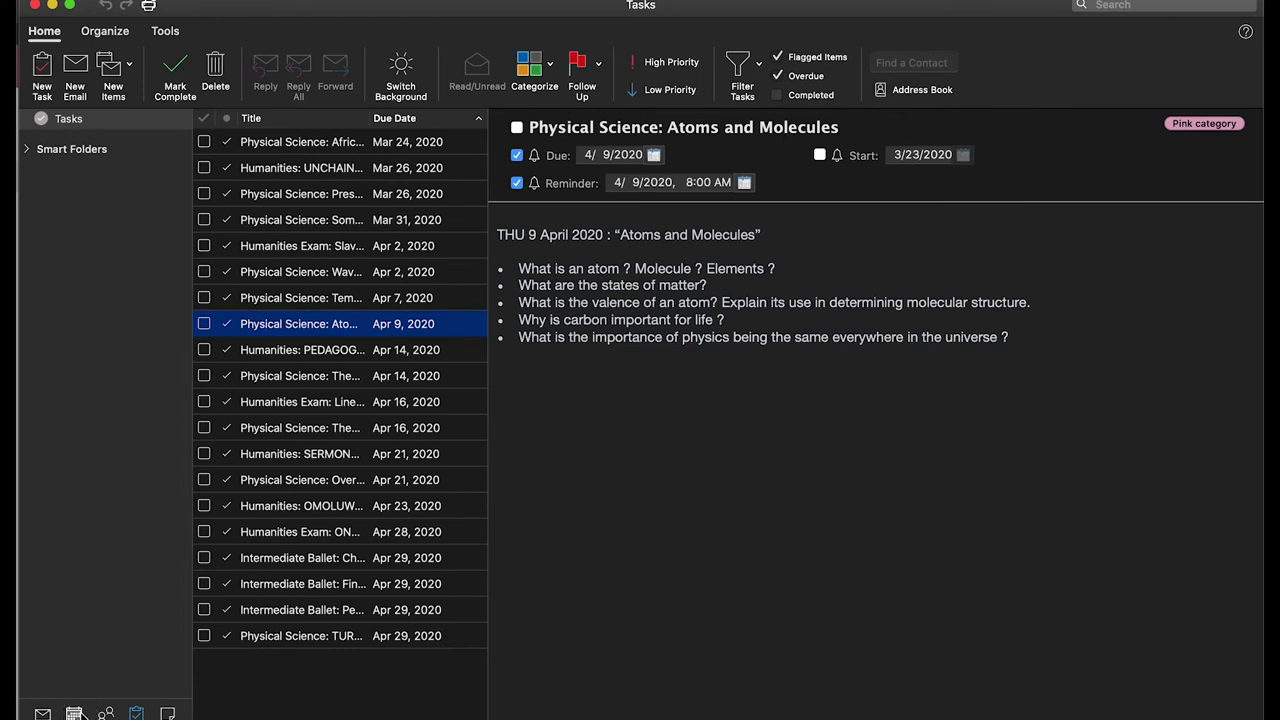
click(76, 713)
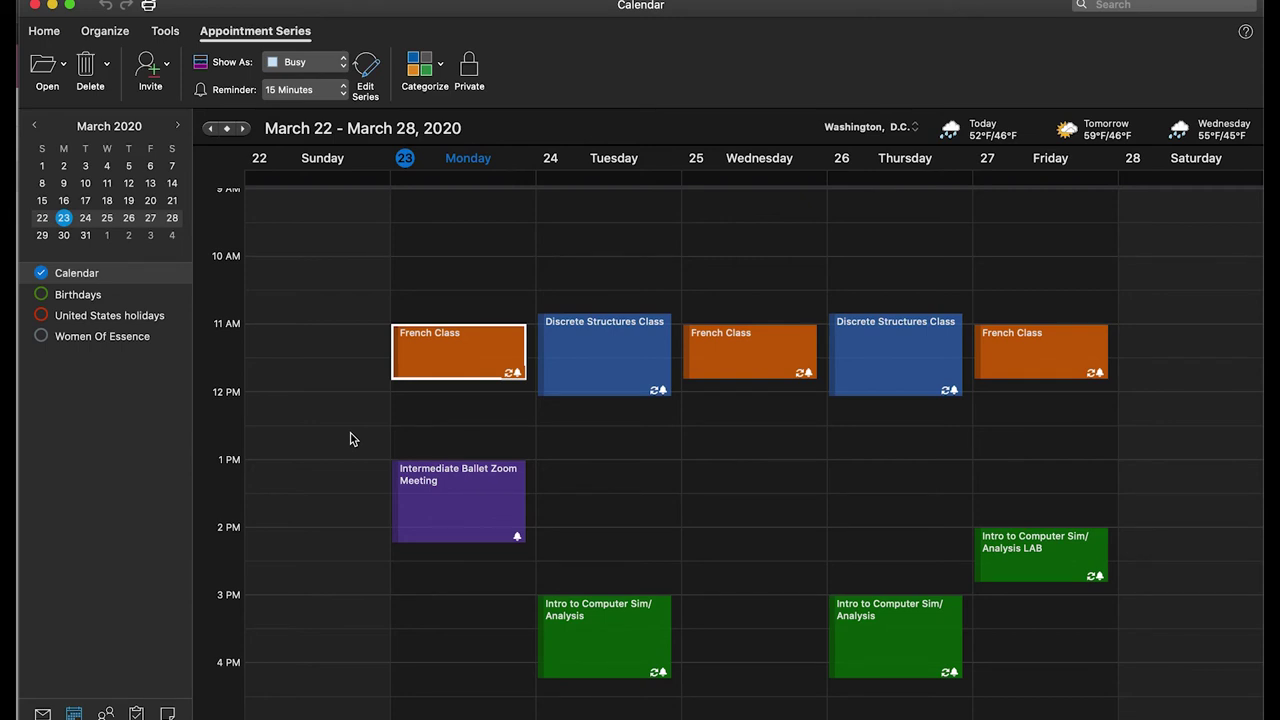
- Switch to OneDrive in the web browser and reopen its file list from the Office 365 apps
mouse_move(18, 294)
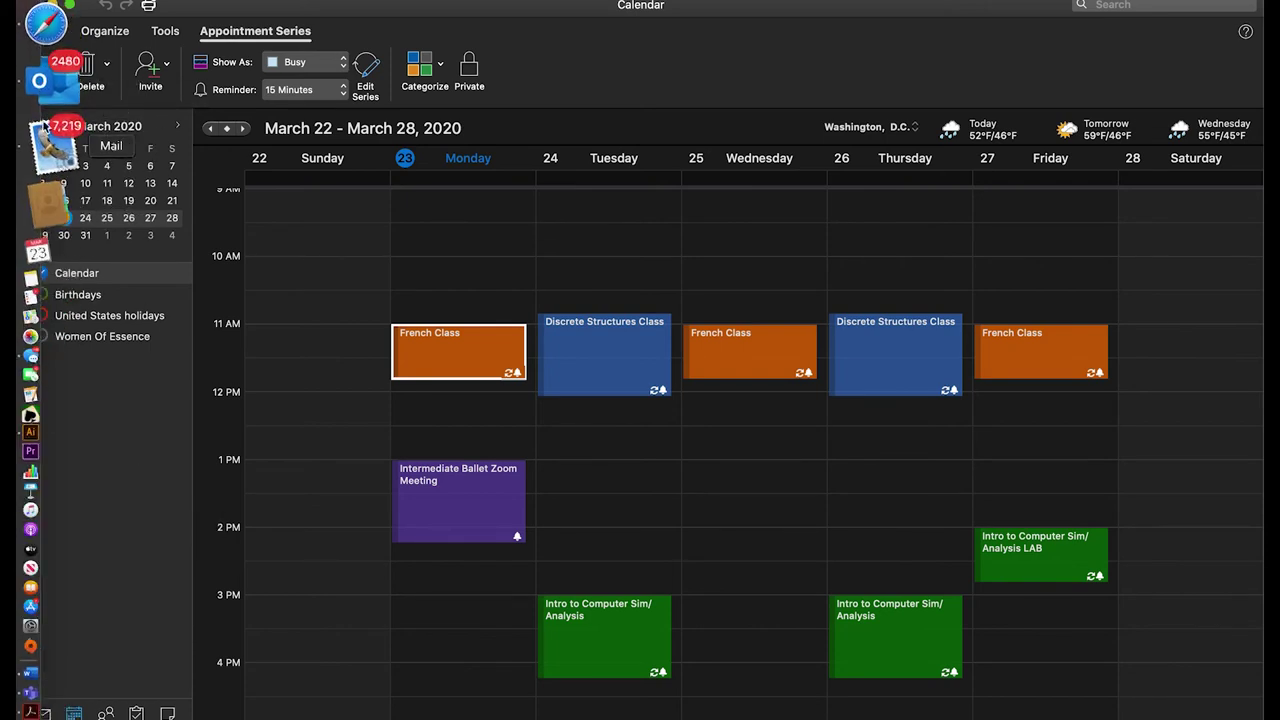
click(48, 90)
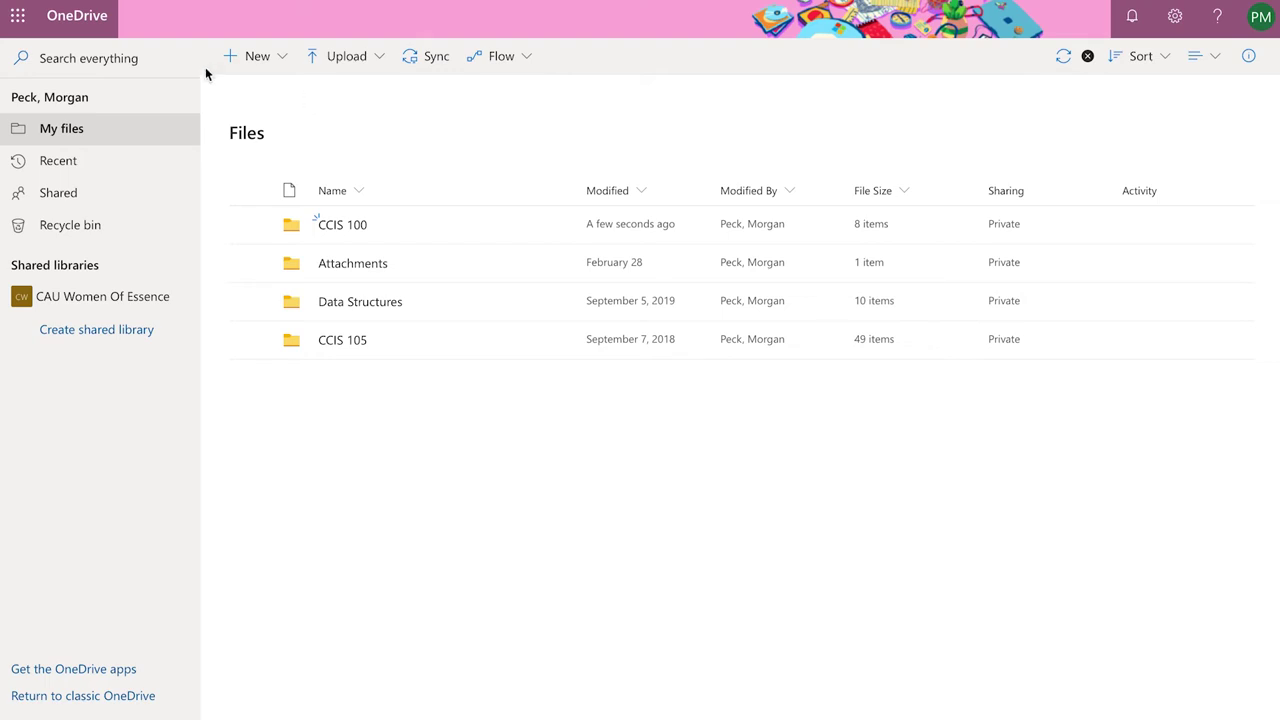
click(20, 16)
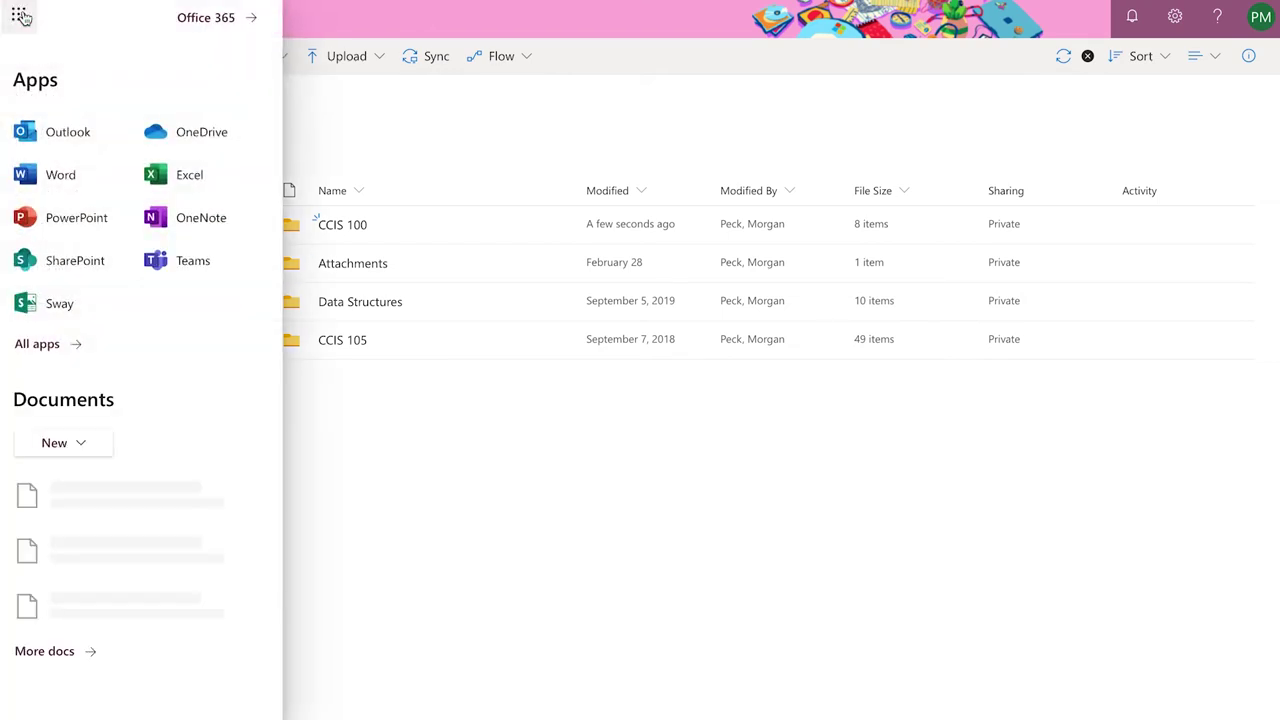
click(189, 130)
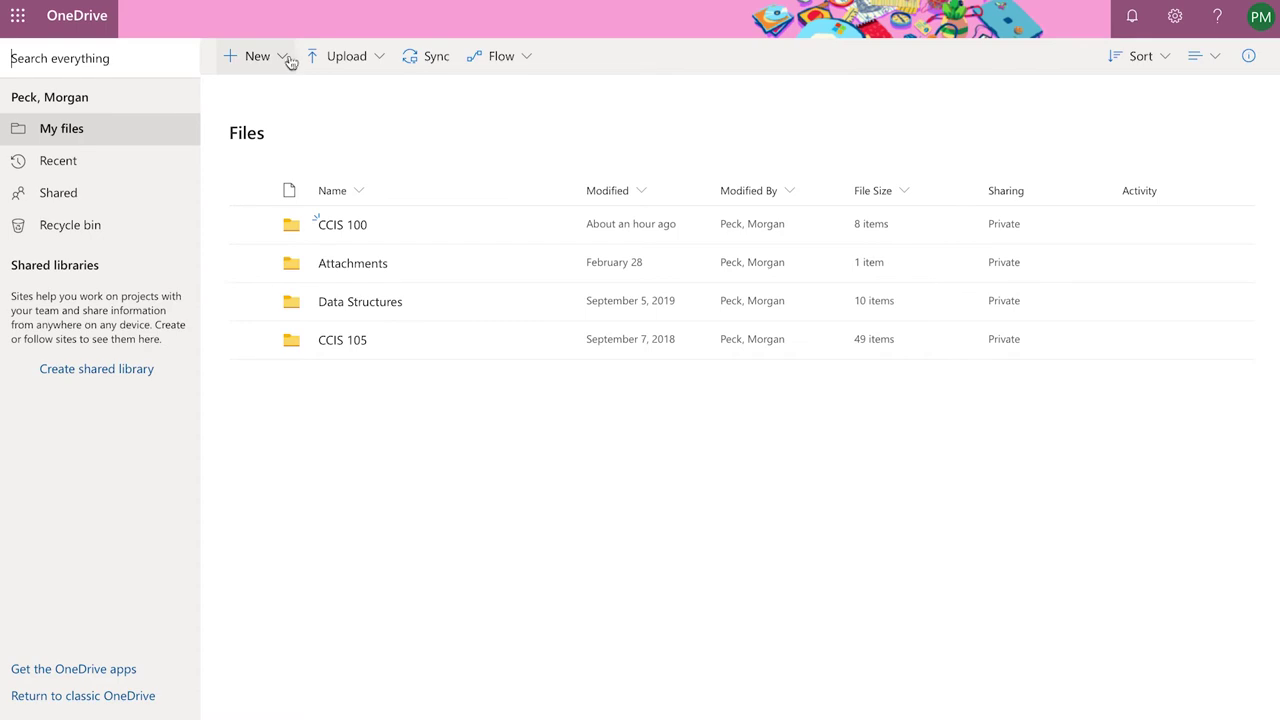
- Create a folder named "Online Classes Spring 2020" in the OneDrive files
click(286, 62)
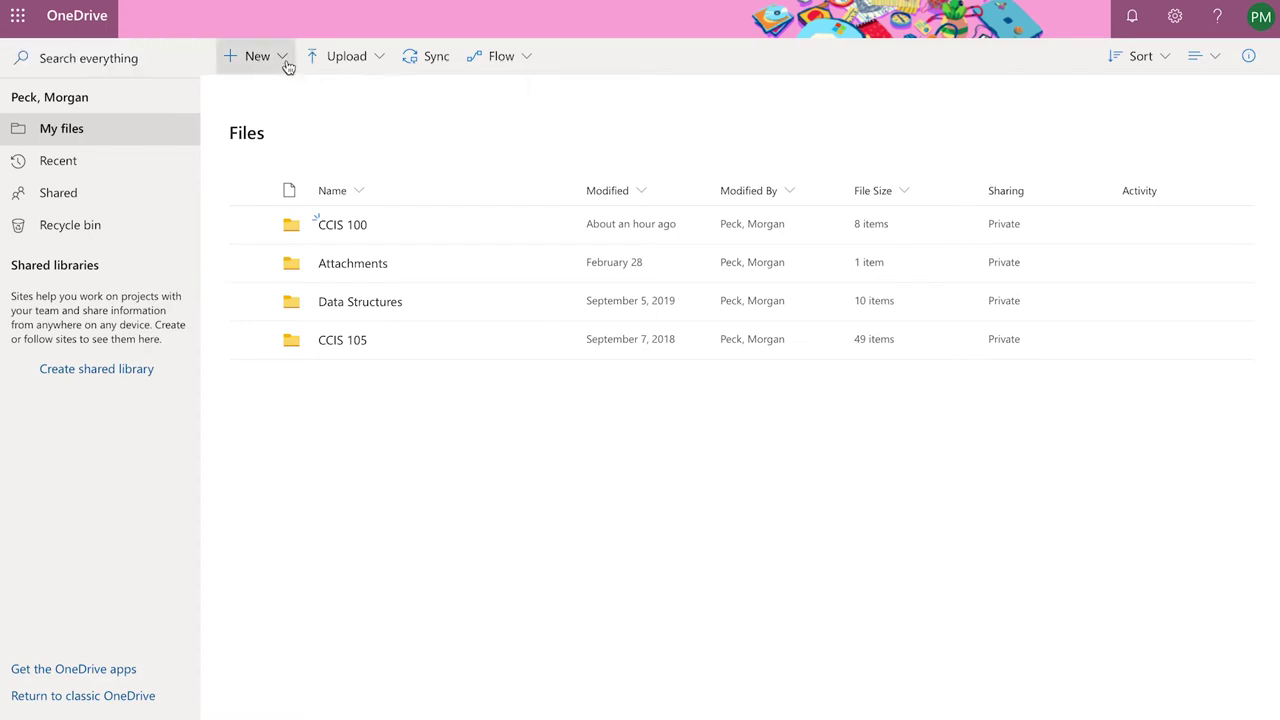
click(288, 100)
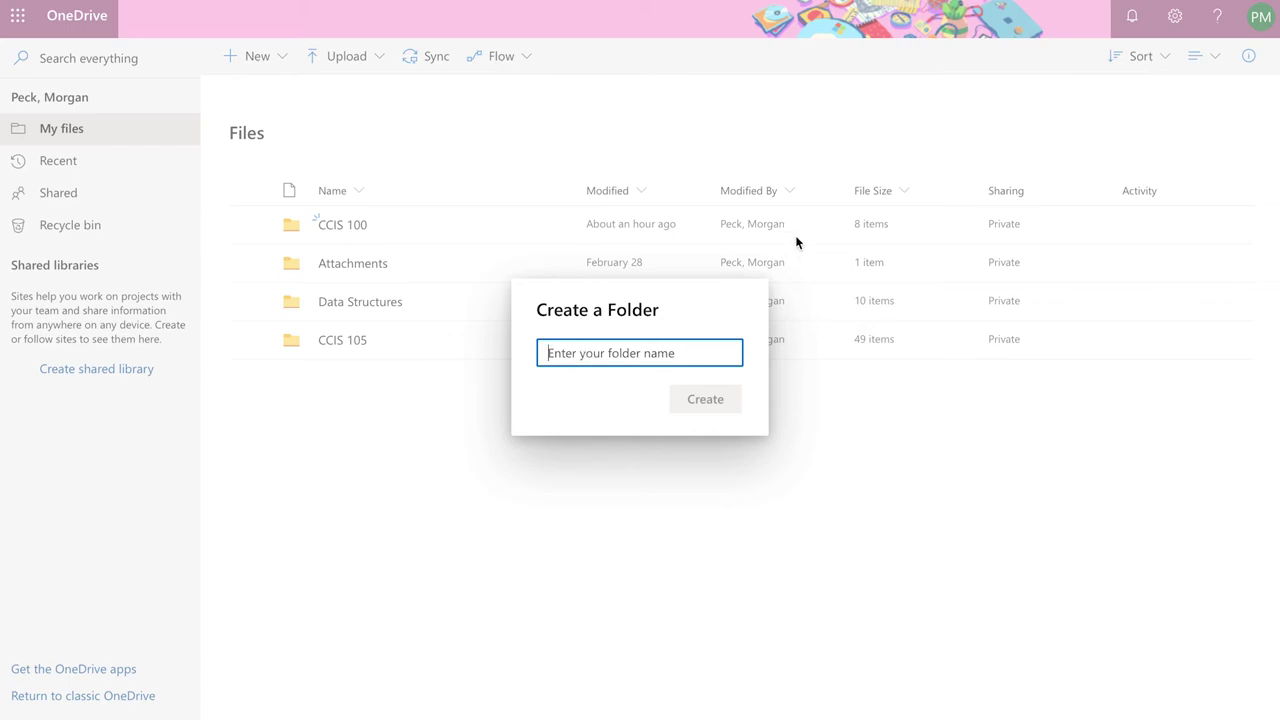
text(Online Classes Sprinf)
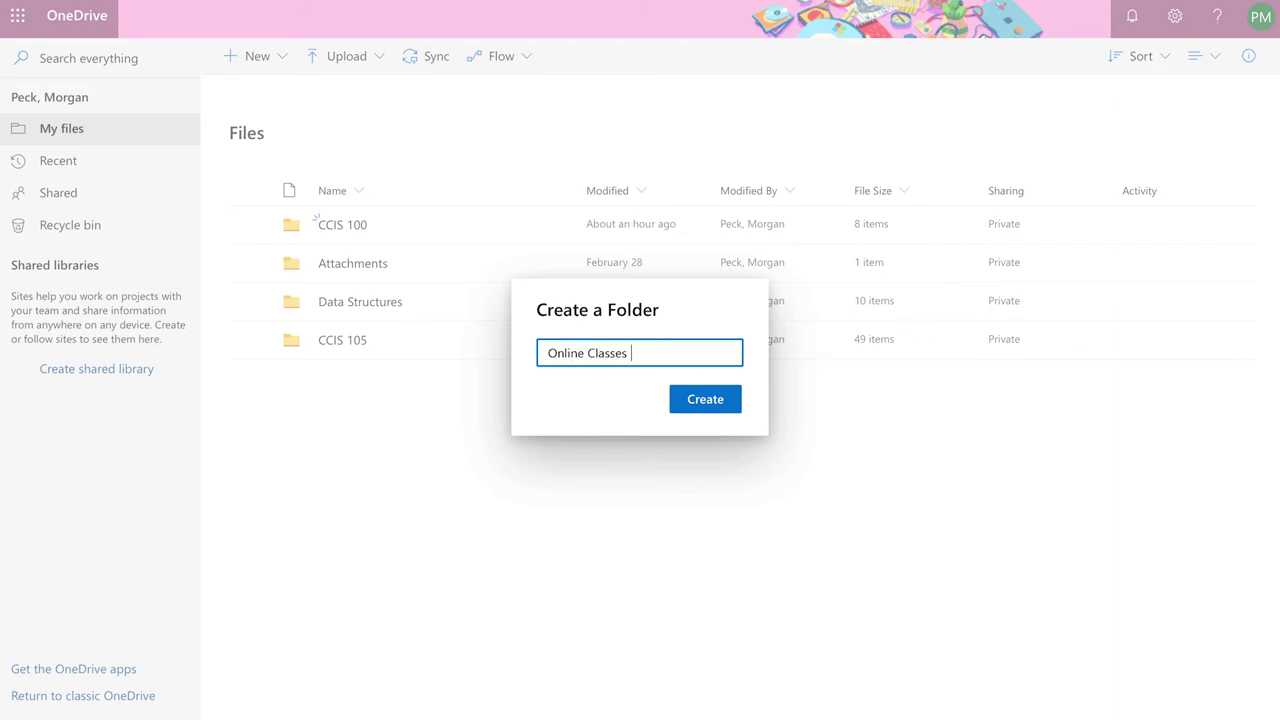
key(BackSpace)
key(BackSpace)
text(g 2020)
key(Return)
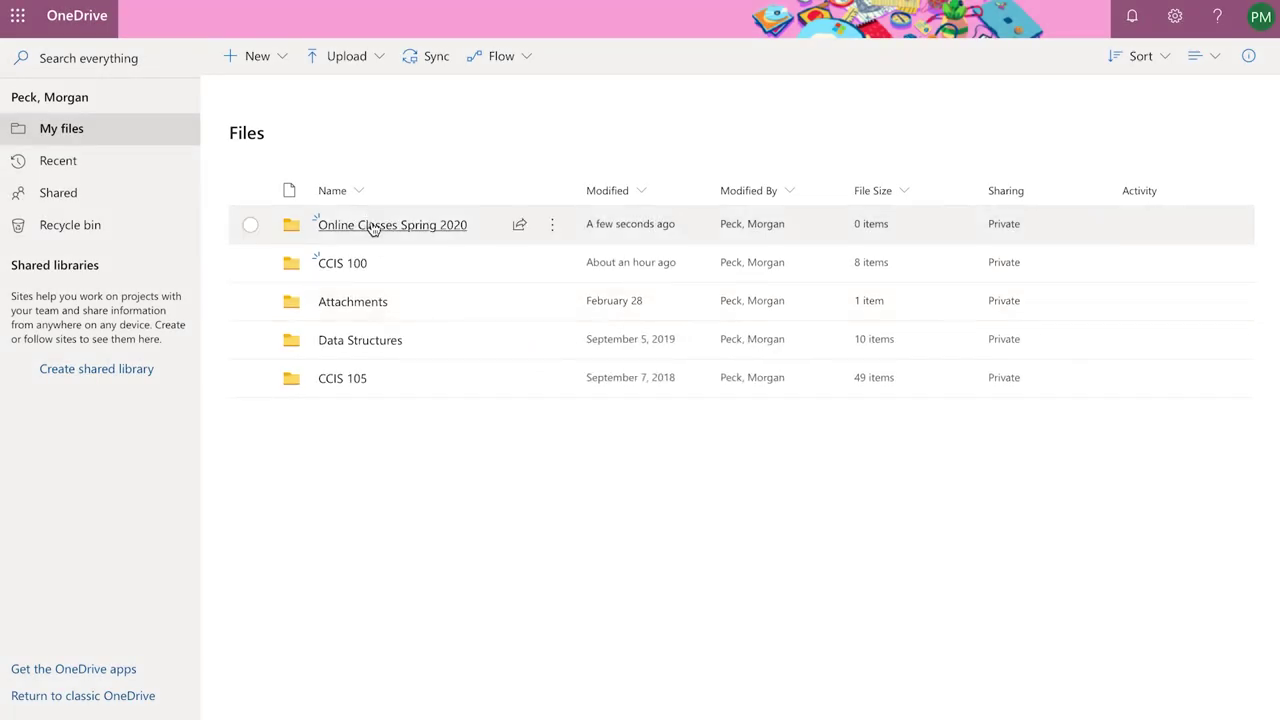
- Open the Online Classes Spring 2020 folder and create a "Discrete Structures" subfolder in it
click(371, 224)
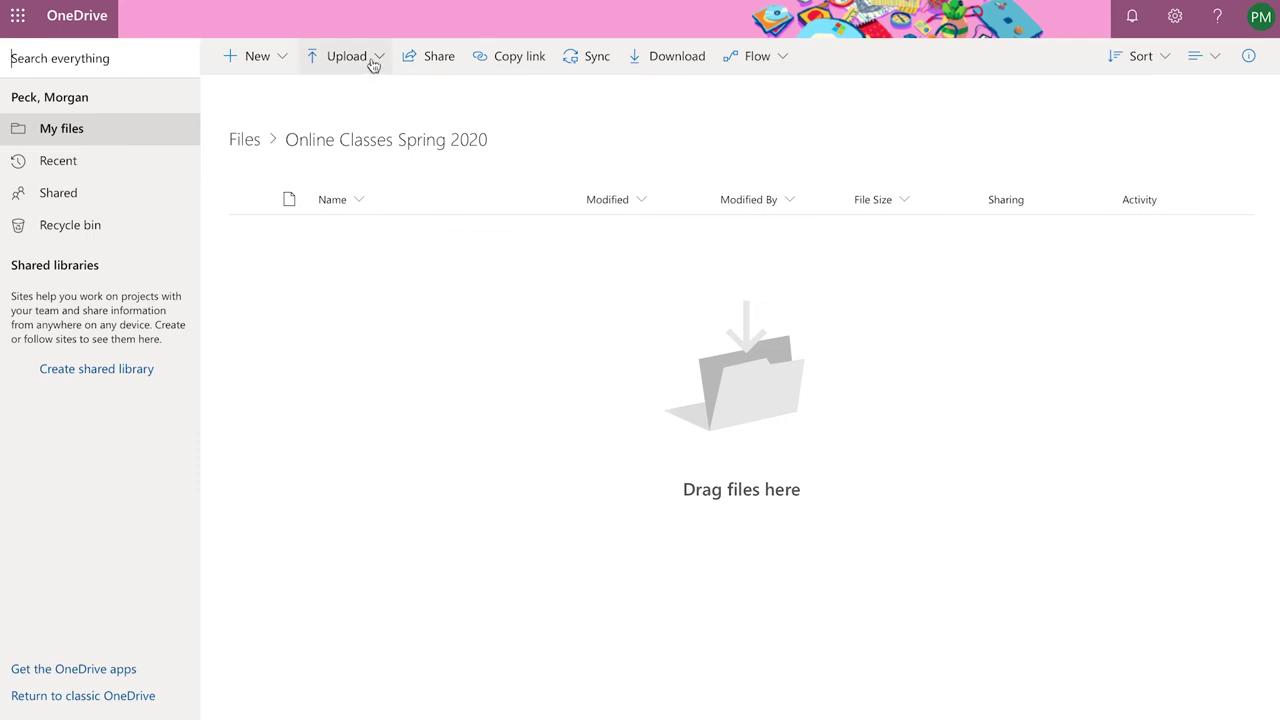
click(283, 62)
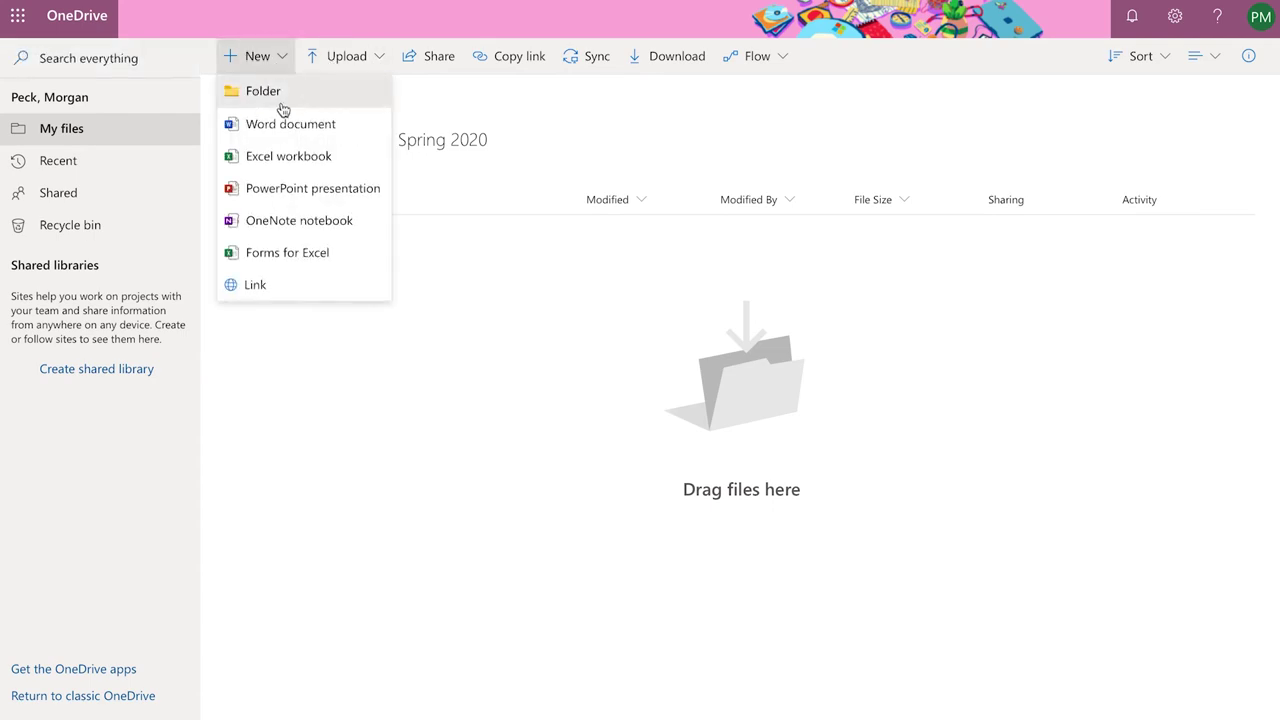
click(278, 92)
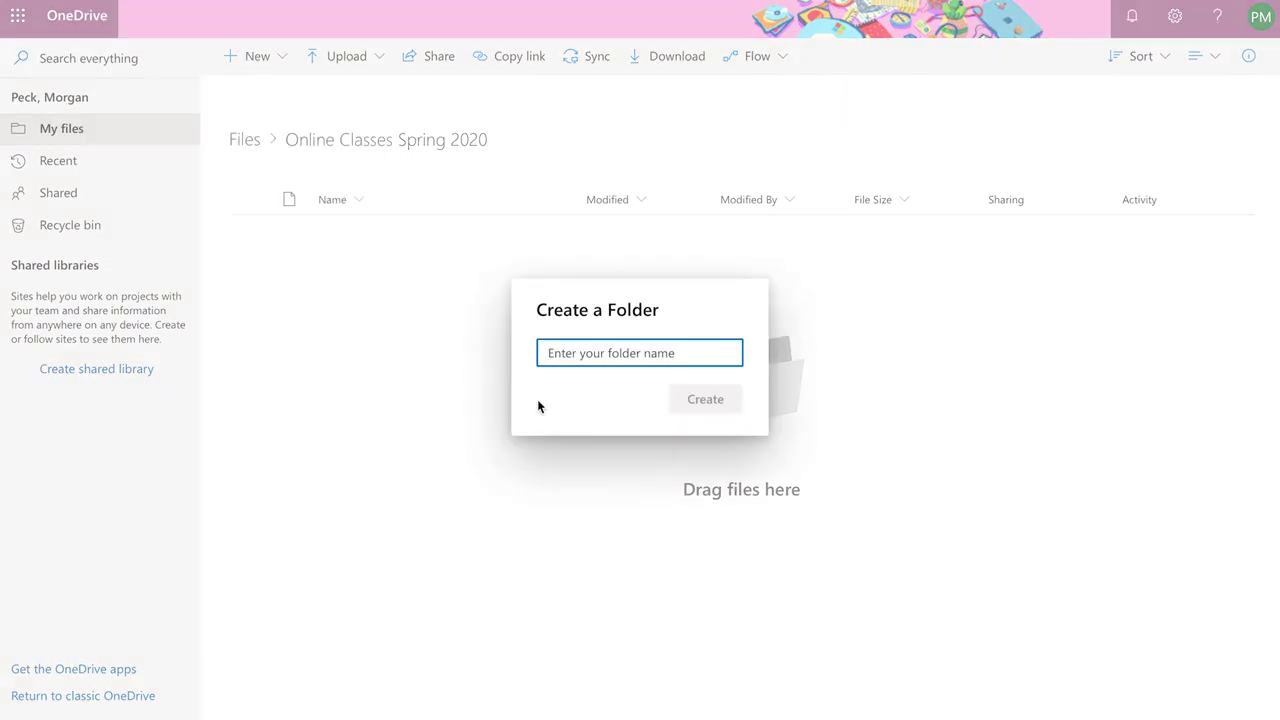
text(Discrete Structures)
key(Return)
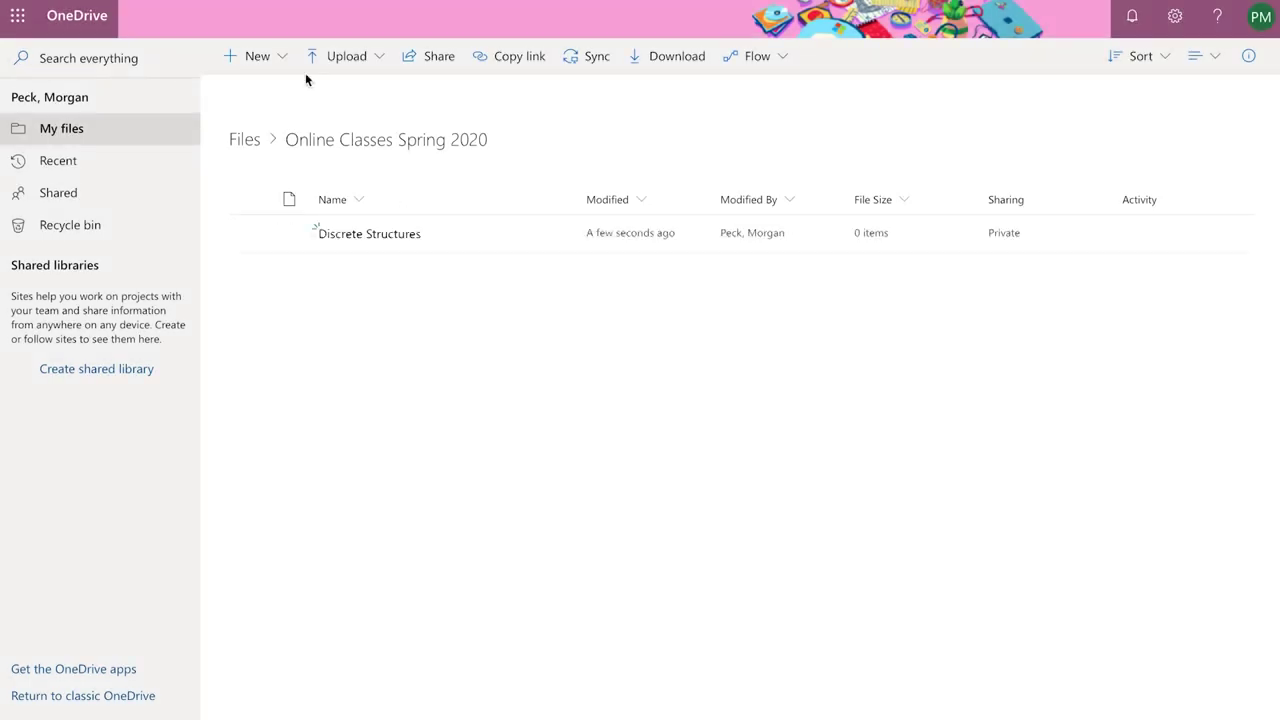
- Create a "French" subfolder in the Online Classes Spring 2020 folder
click(281, 55)
click(291, 100)
text(French)
key(Return)
- Create an "Intermediate Ballet" subfolder in the Online Classes Spring 2020 folder
click(268, 60)
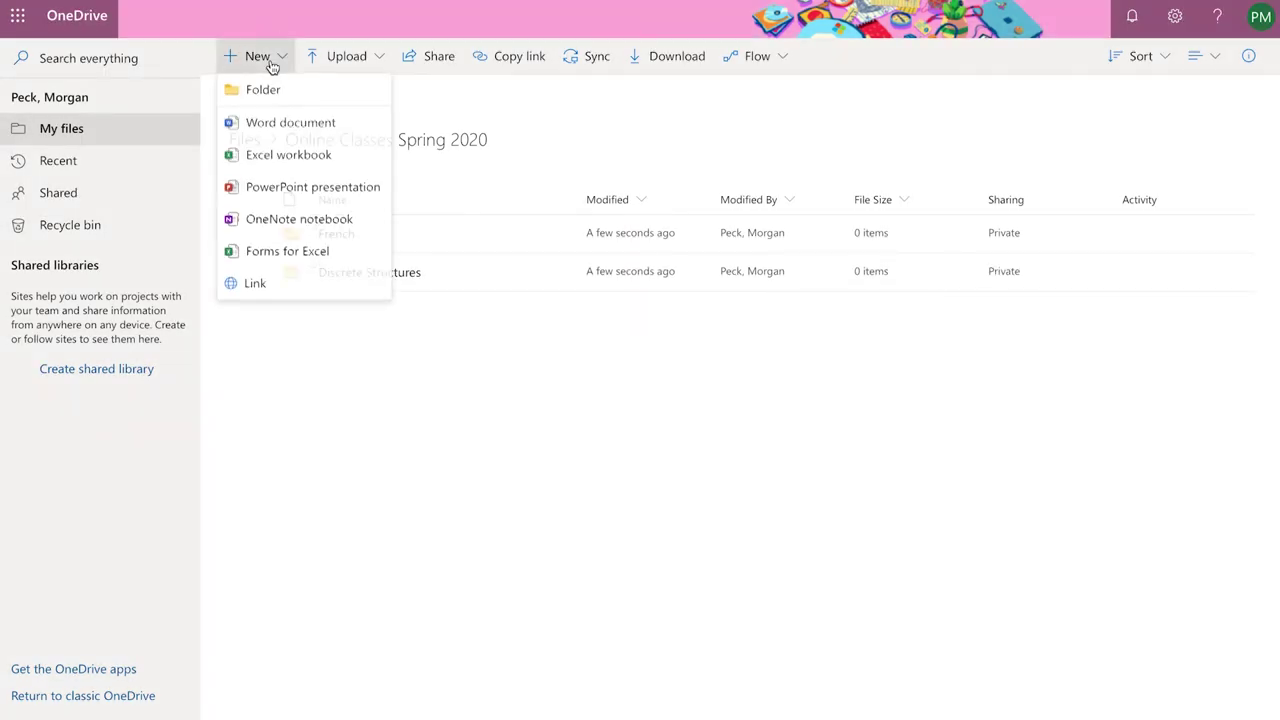
click(289, 92)
text(Intermediate Balle)
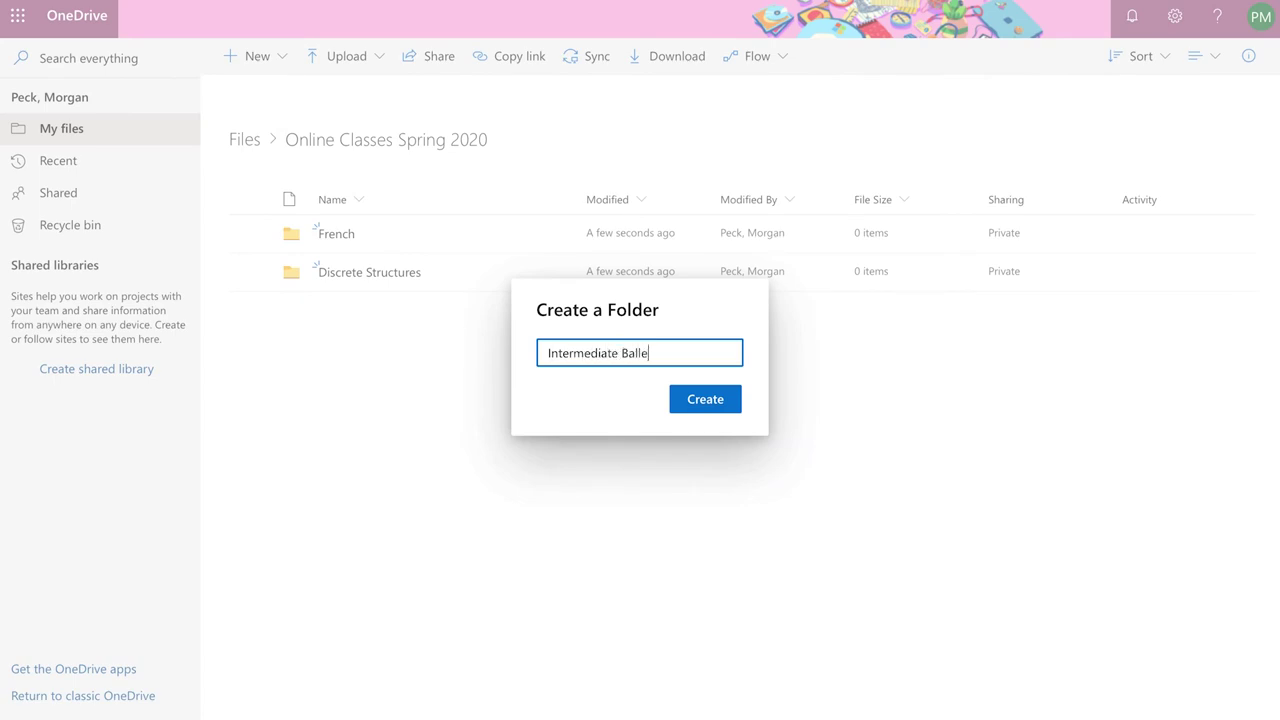
text(t)
key(Return)
- Create a subfolder named "Intro to Comp. Sim & Analysis" in the Online Classes Spring 2020 folder
click(258, 58)
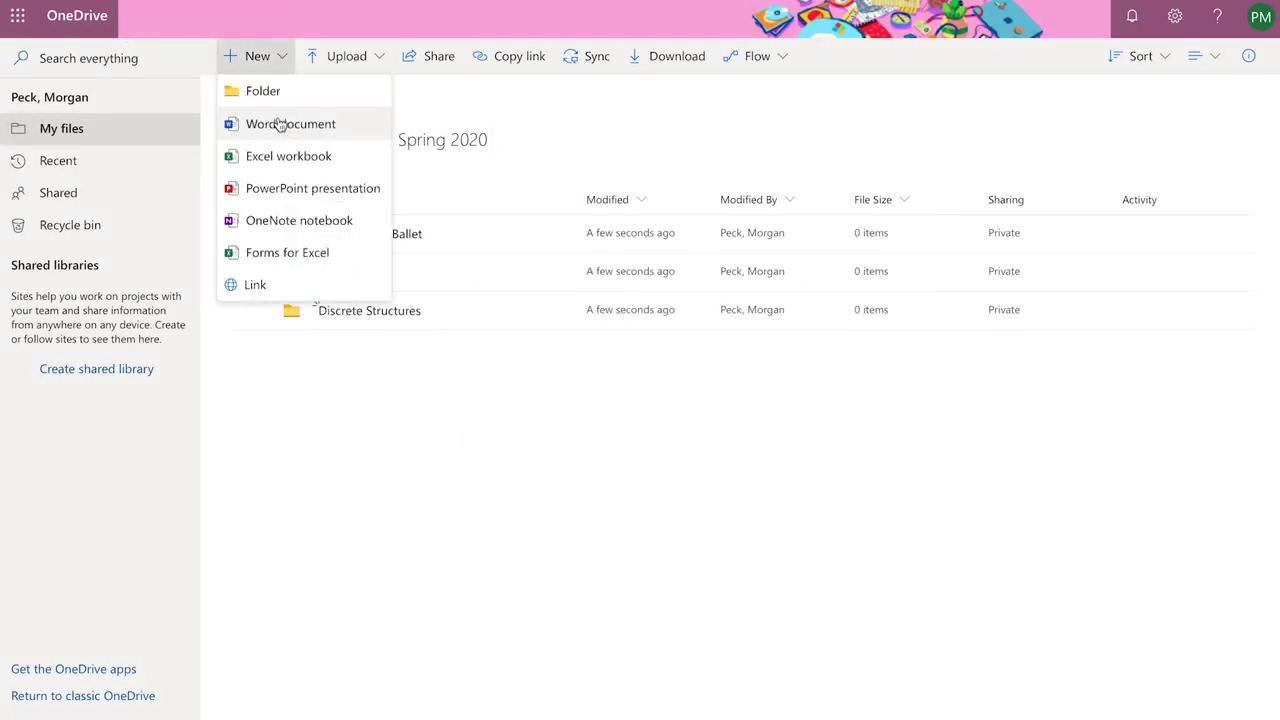
click(275, 92)
text(Into)
key(BackSpace)
key(BackSpace)
key(BackSpace)
text(tro)
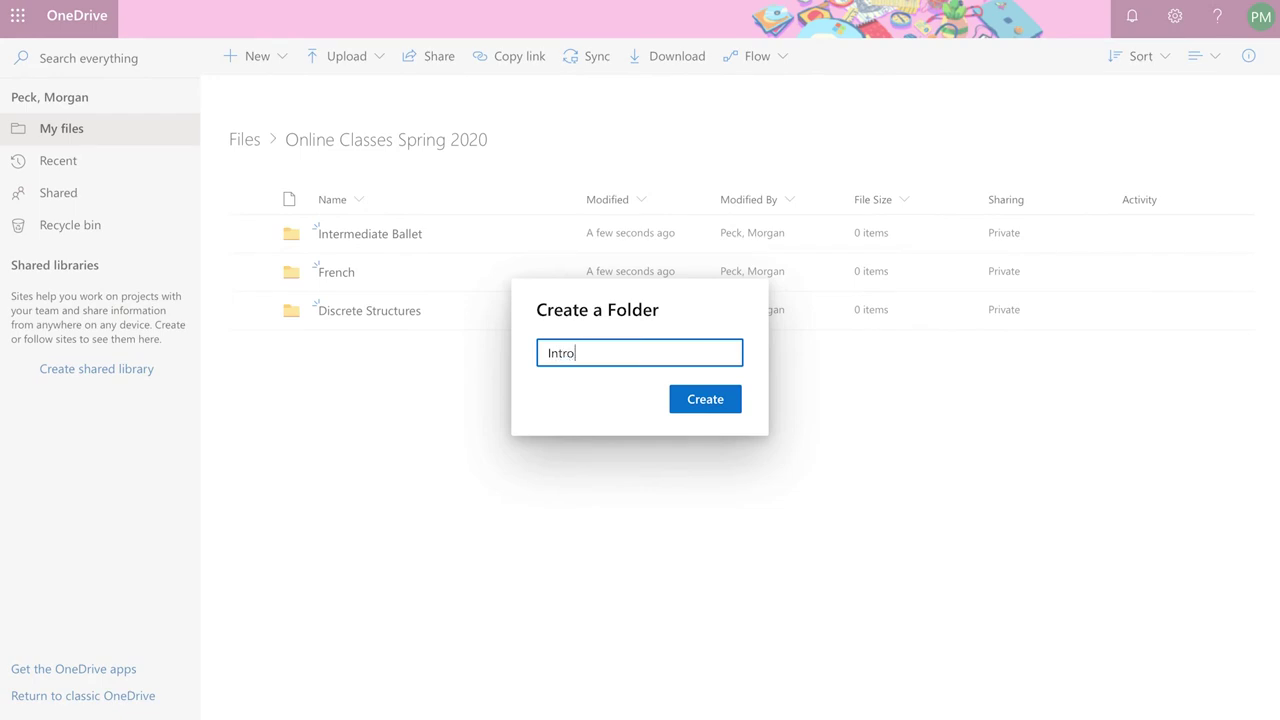
text( to Comp)
text(. Sim/A)
text(ni)
key(BackSpace)
key(BackSpace)
key(BackSpace)
key(BackSpace)
text(& Analysis)
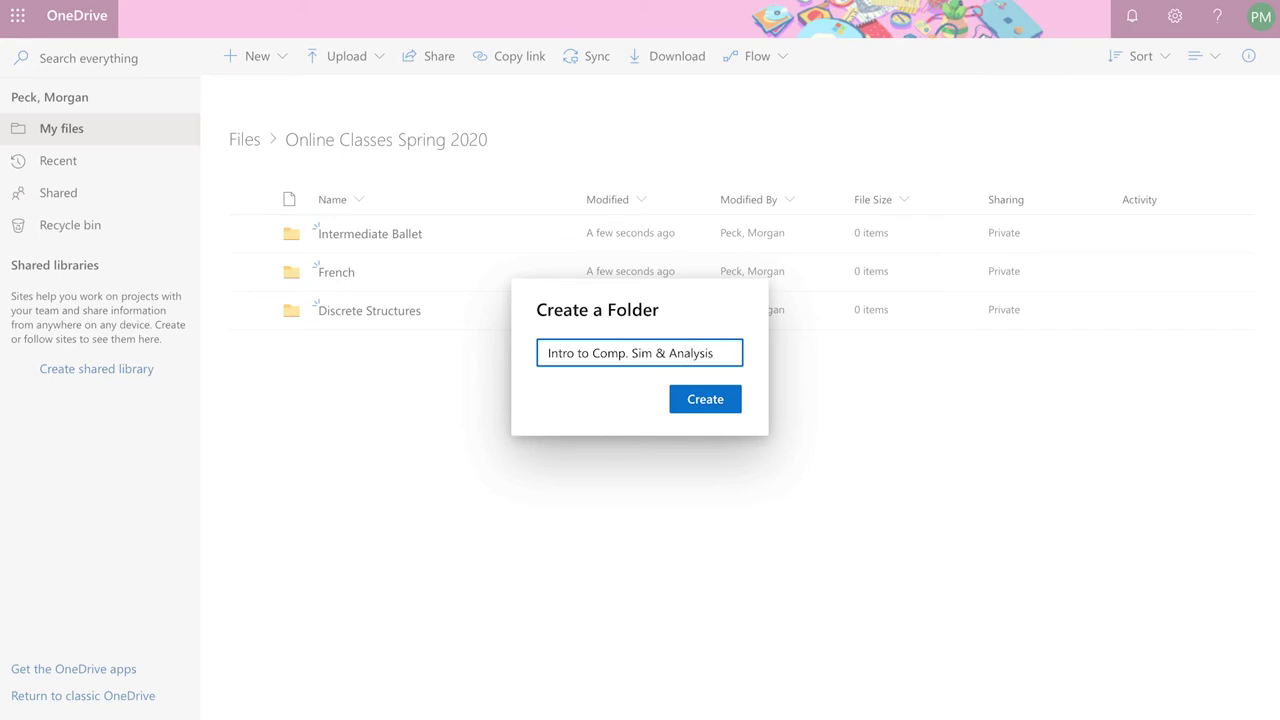
key(Return)
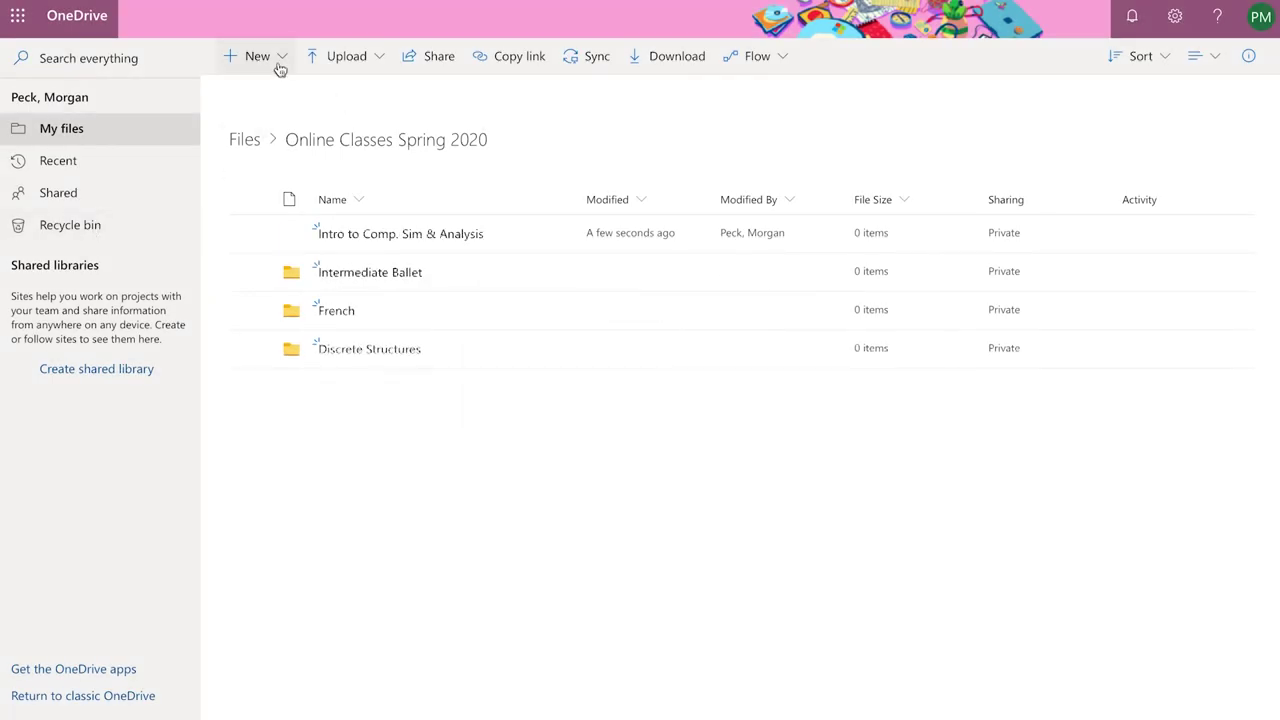
- Create a "Physical Science" subfolder in the Online Classes Spring 2020 folder
click(280, 60)
click(317, 89)
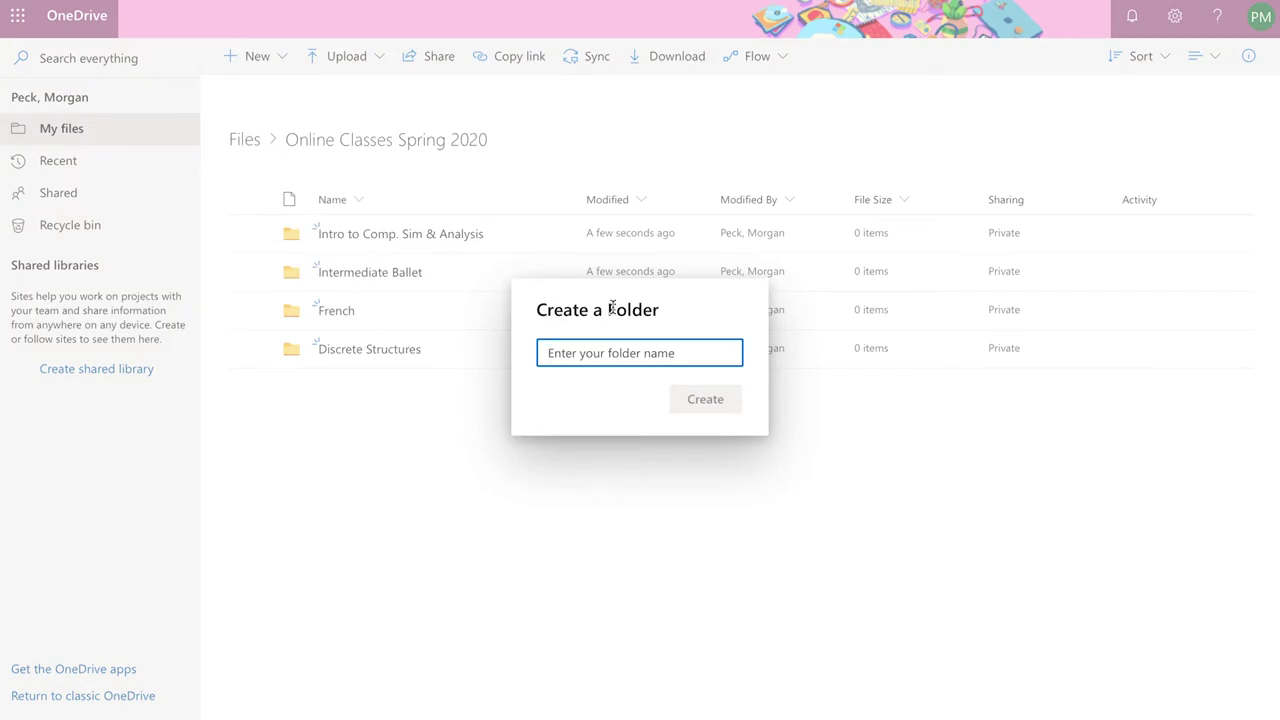
text(Physical )
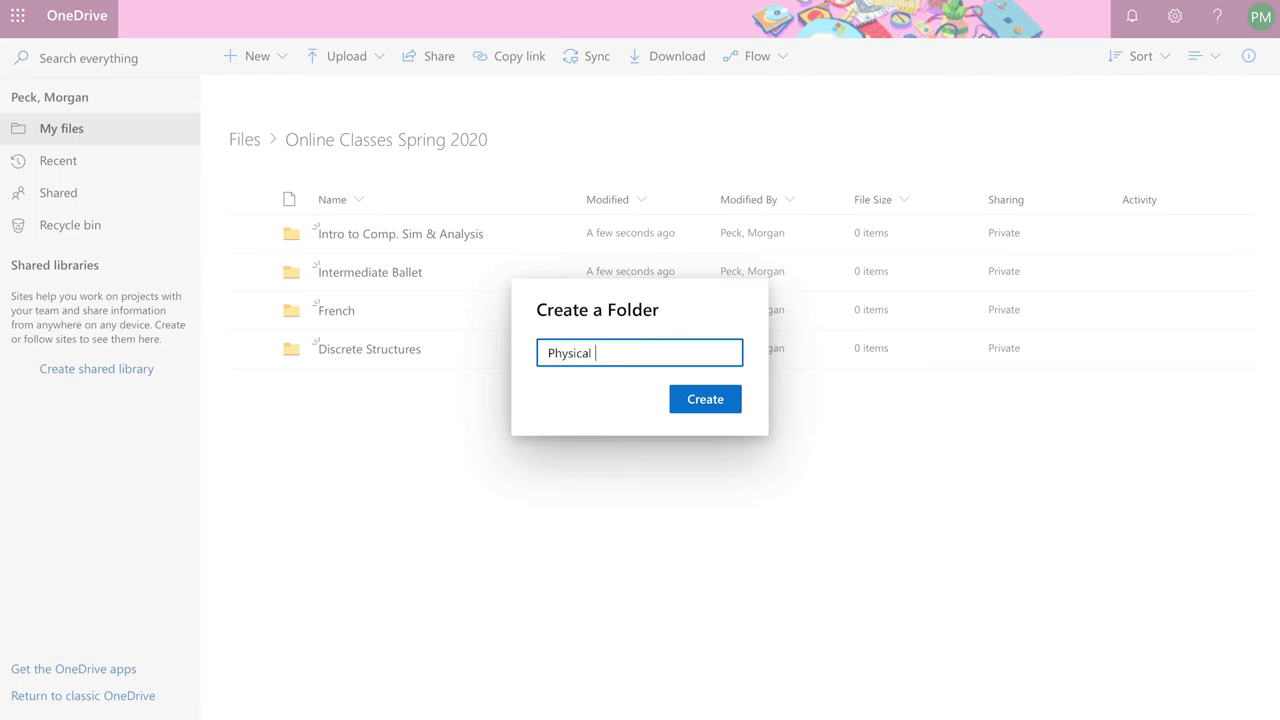
text(Science)
key(Return)
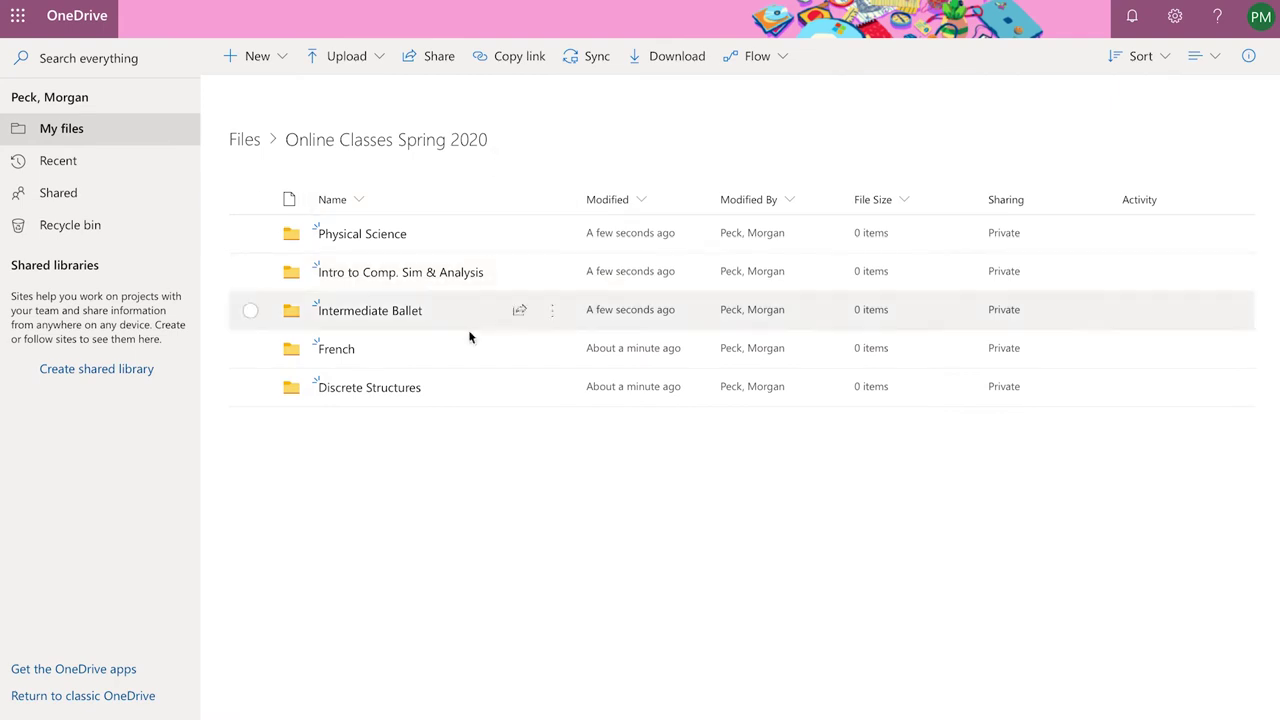
- Create a "Humanities" subfolder in the Online Classes Spring 2020 folder
right_click(452, 490)
click(331, 60)
click(277, 58)
click(304, 92)
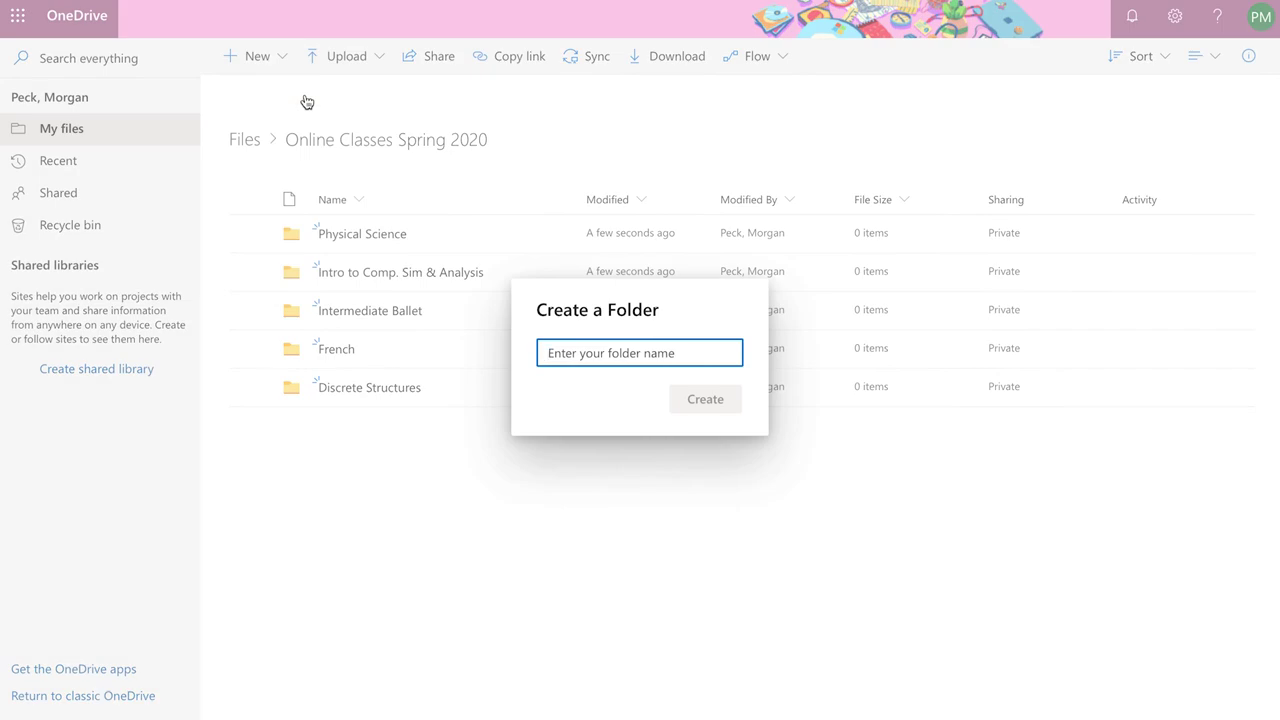
text(Humani)
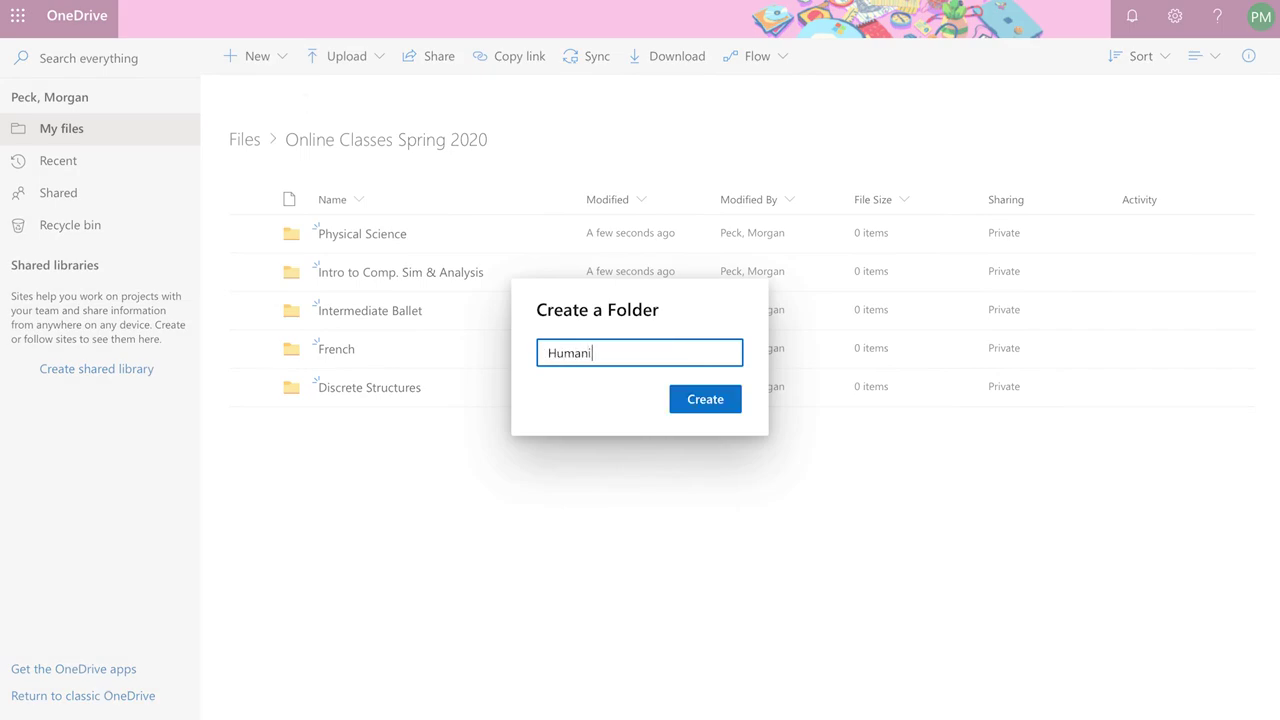
text(ties)
key(Return)
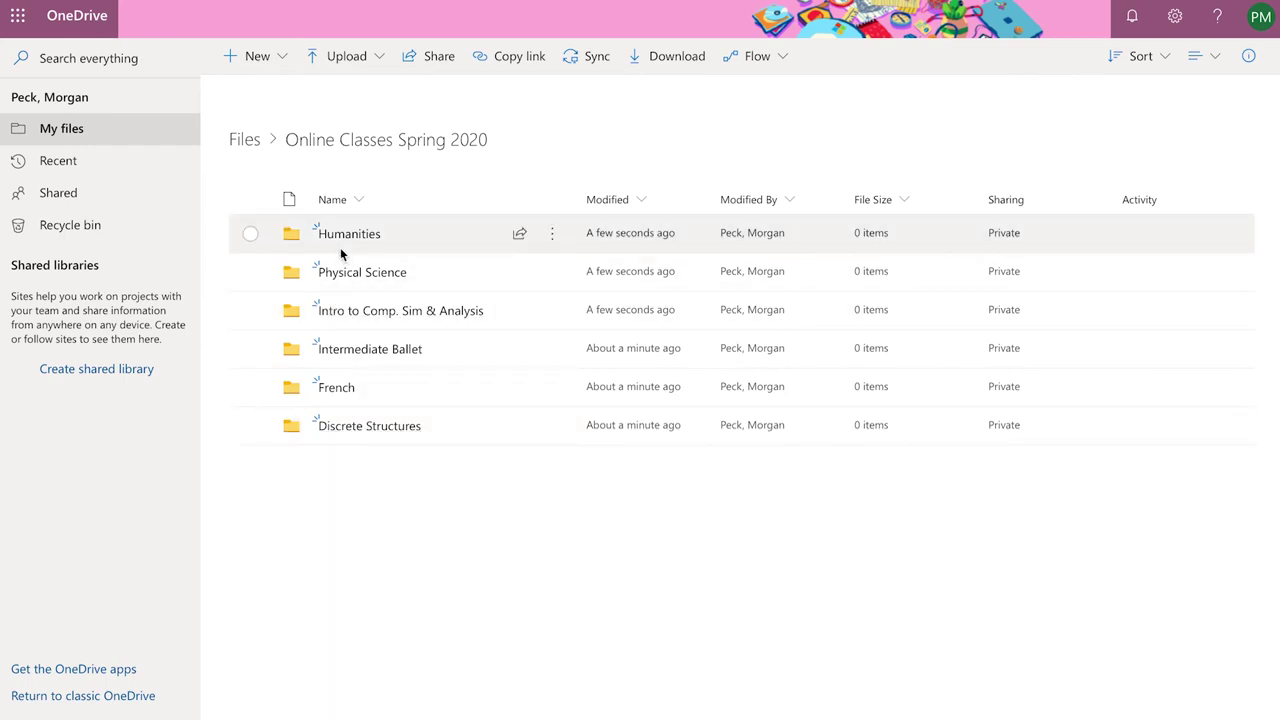
- Look into the Intermediate Ballet folder, check which new item types it offers, and return to Online Classes Spring 2020
click(389, 350)
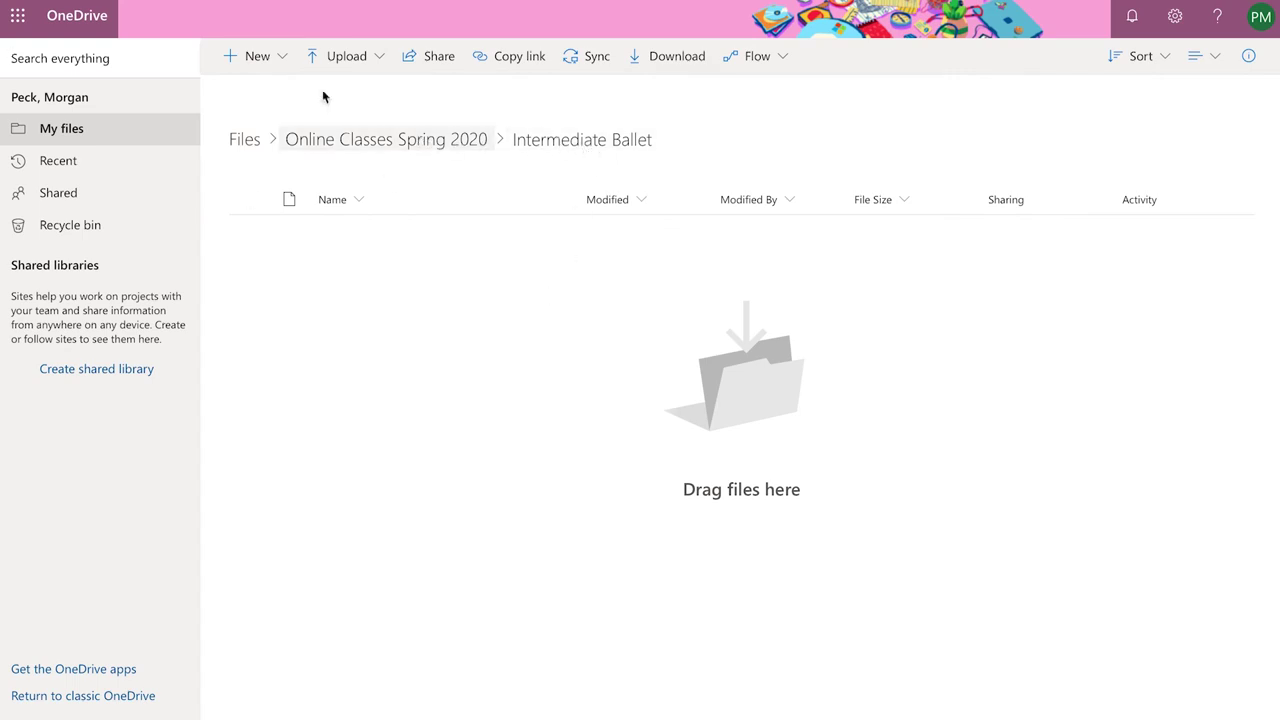
click(286, 54)
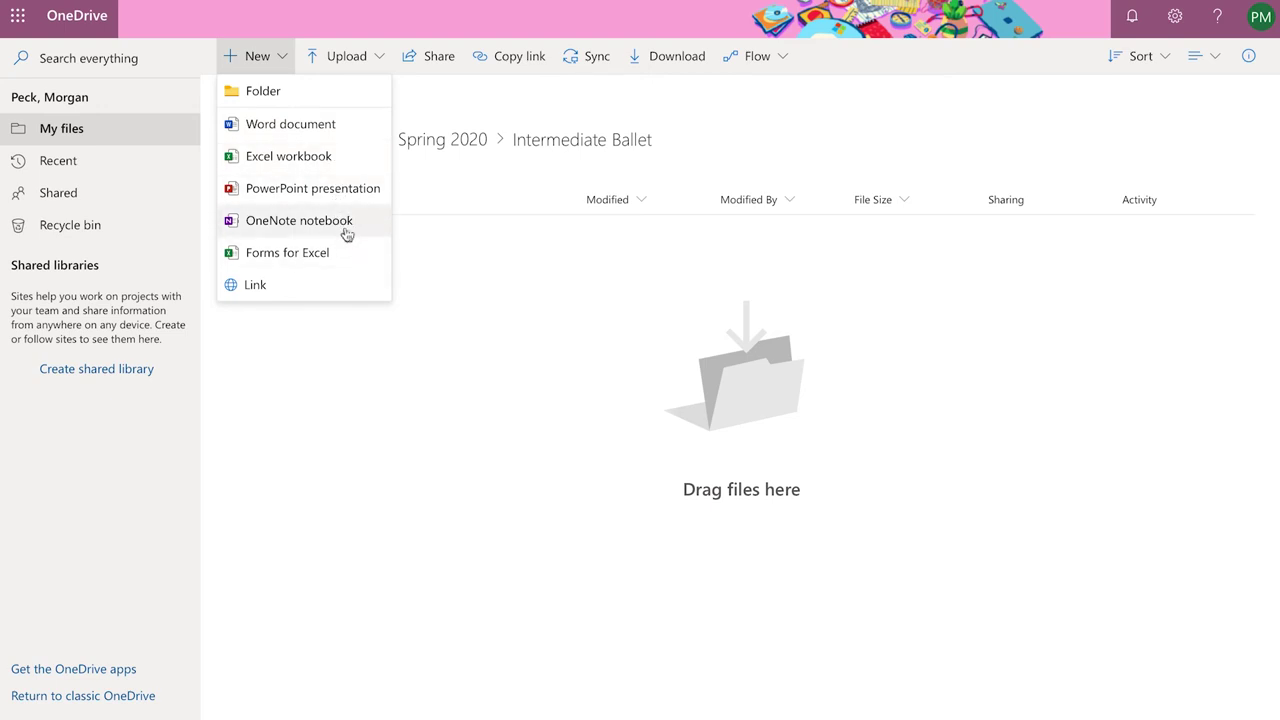
click(345, 345)
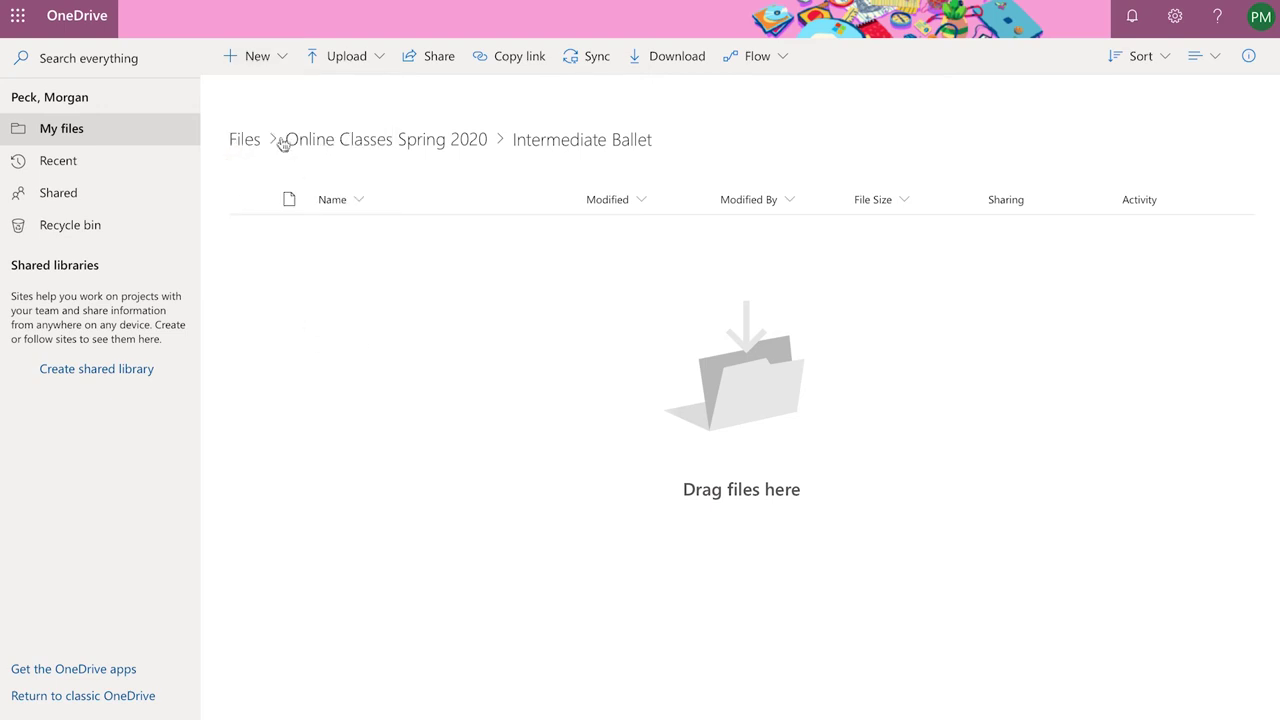
click(351, 146)
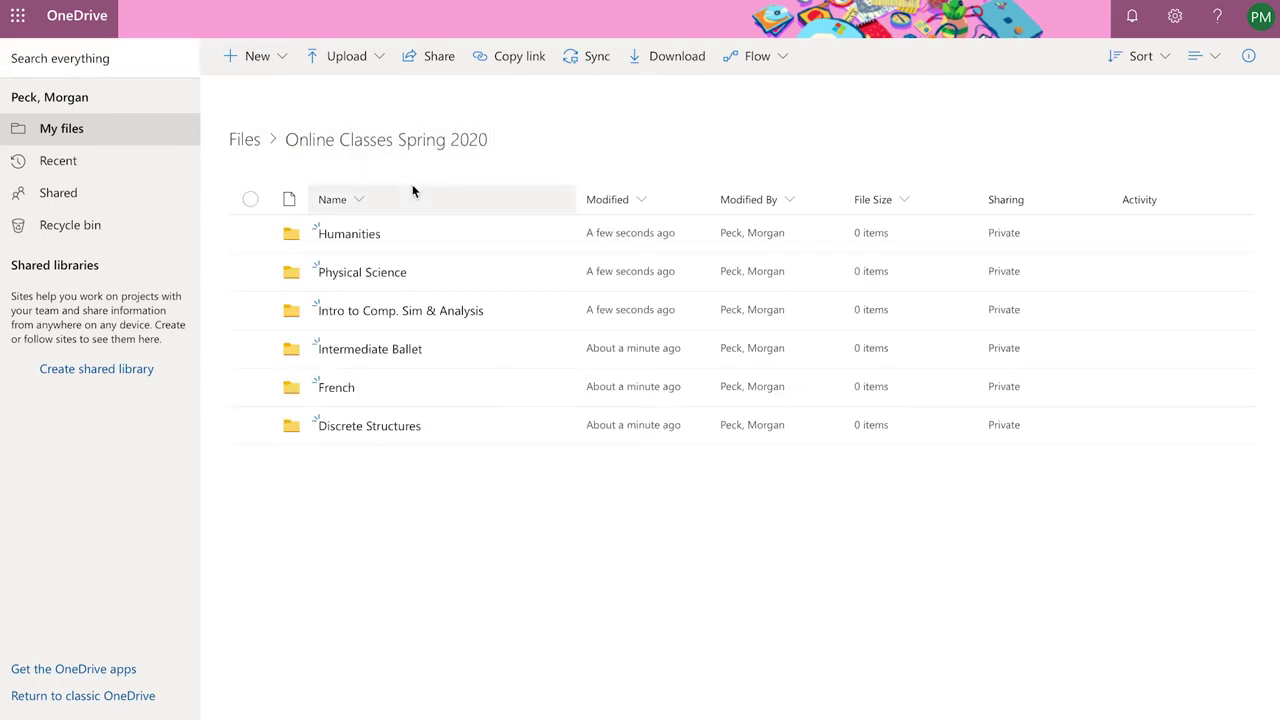